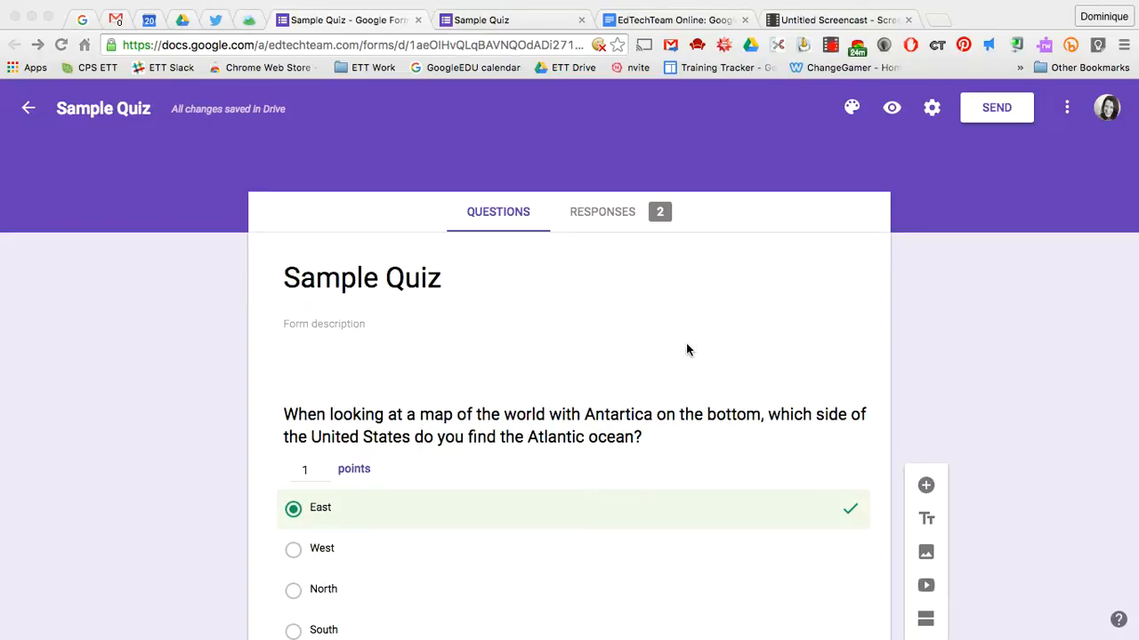
Scroll through the Sample Quiz response charts in the Summary view
scroll(672, 508, down, 3)
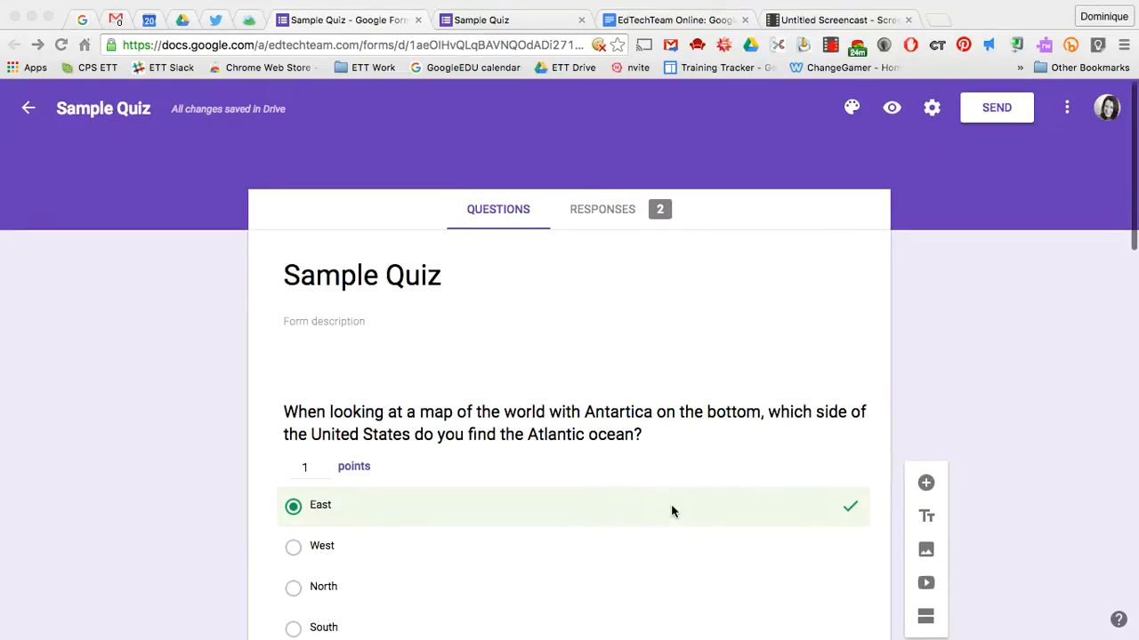
scroll(672, 512, down, 20)
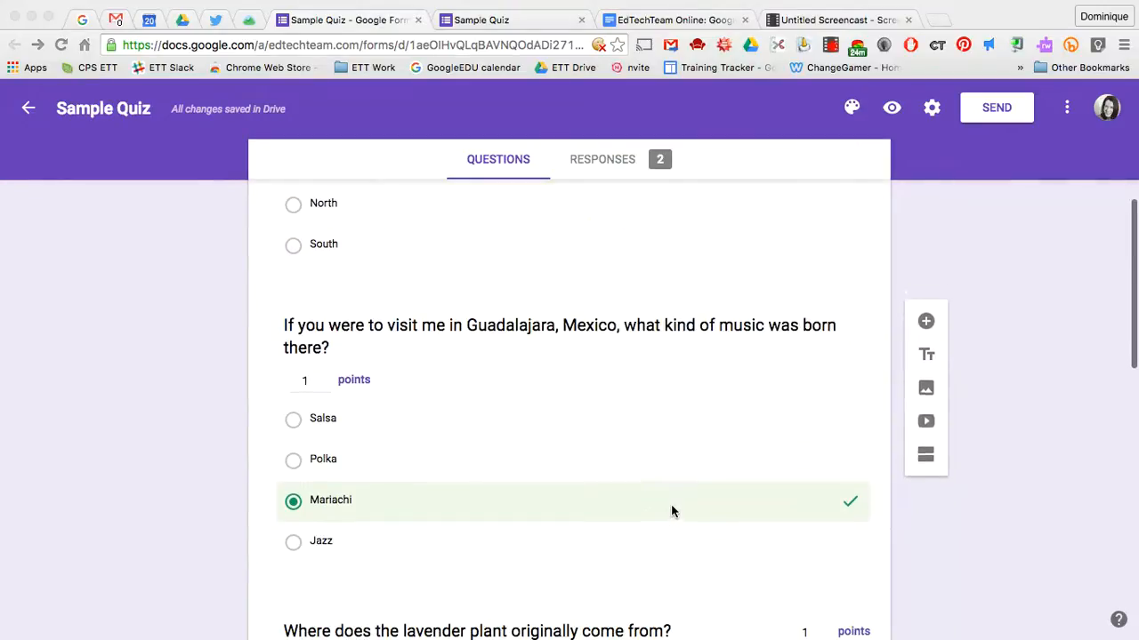
scroll(672, 506, down, 3)
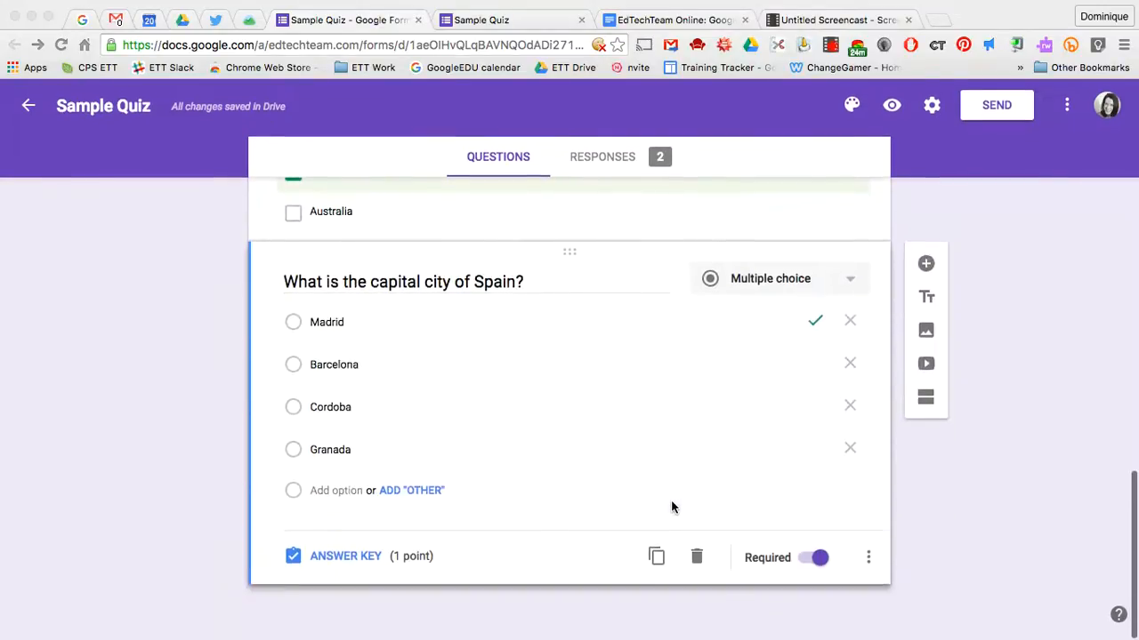
scroll(673, 506, up, 20)
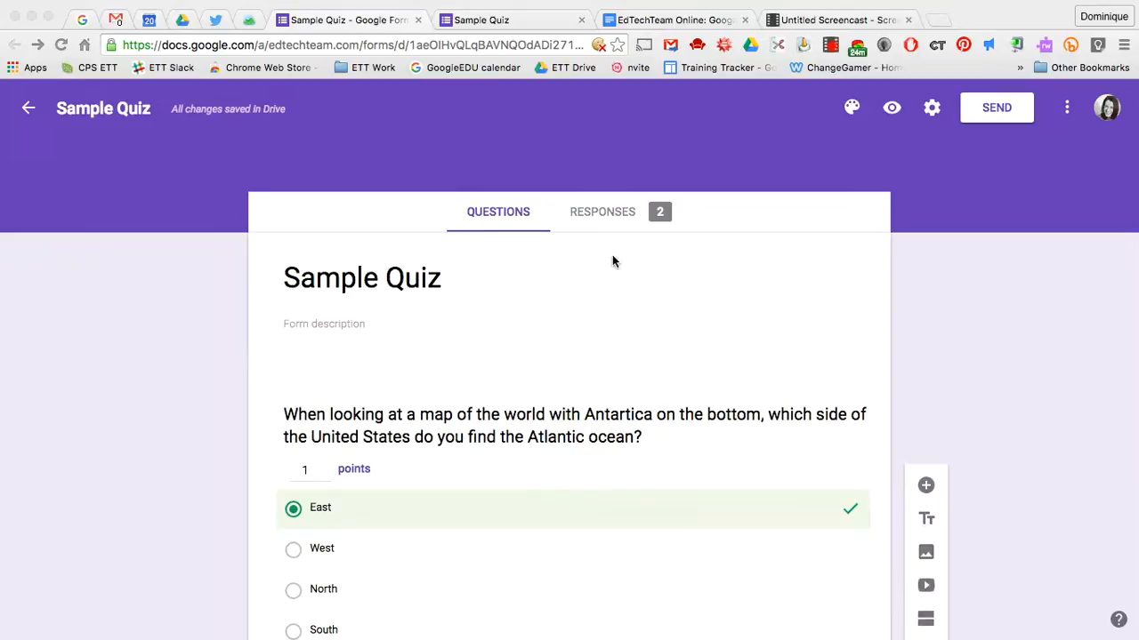
click(610, 213)
scroll(688, 368, down, 3)
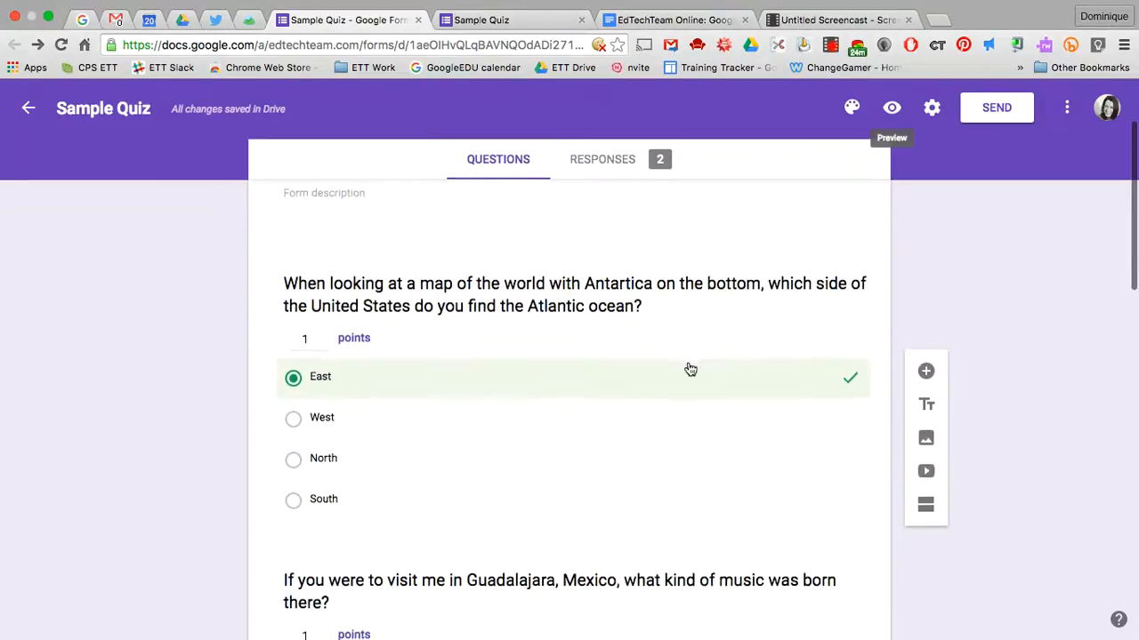
scroll(689, 368, up, 2)
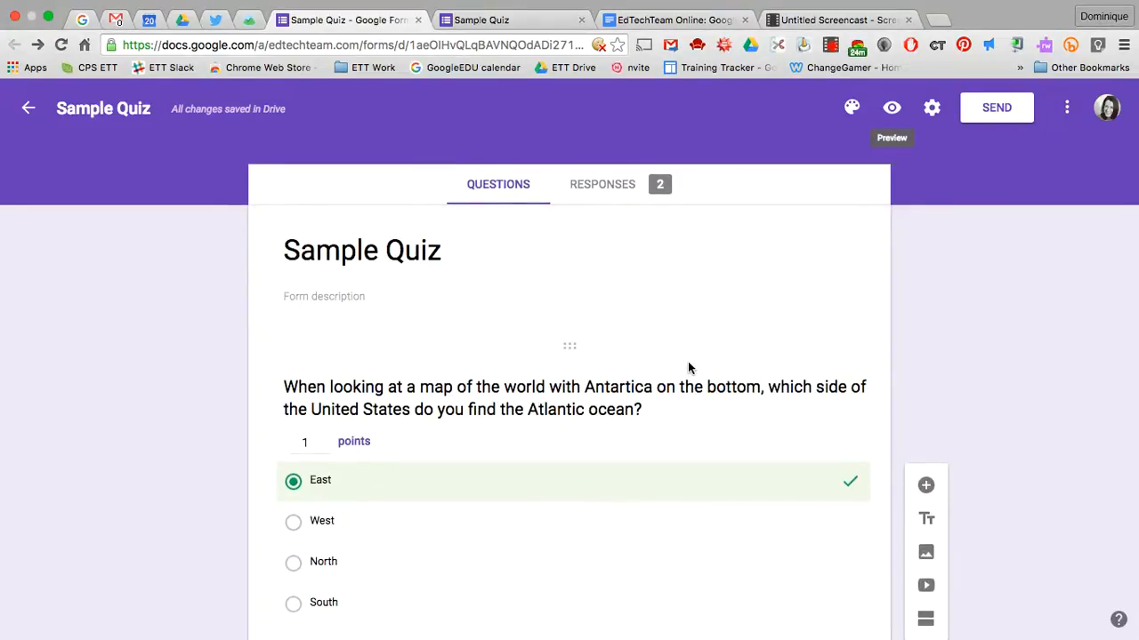
scroll(706, 454, down, 2)
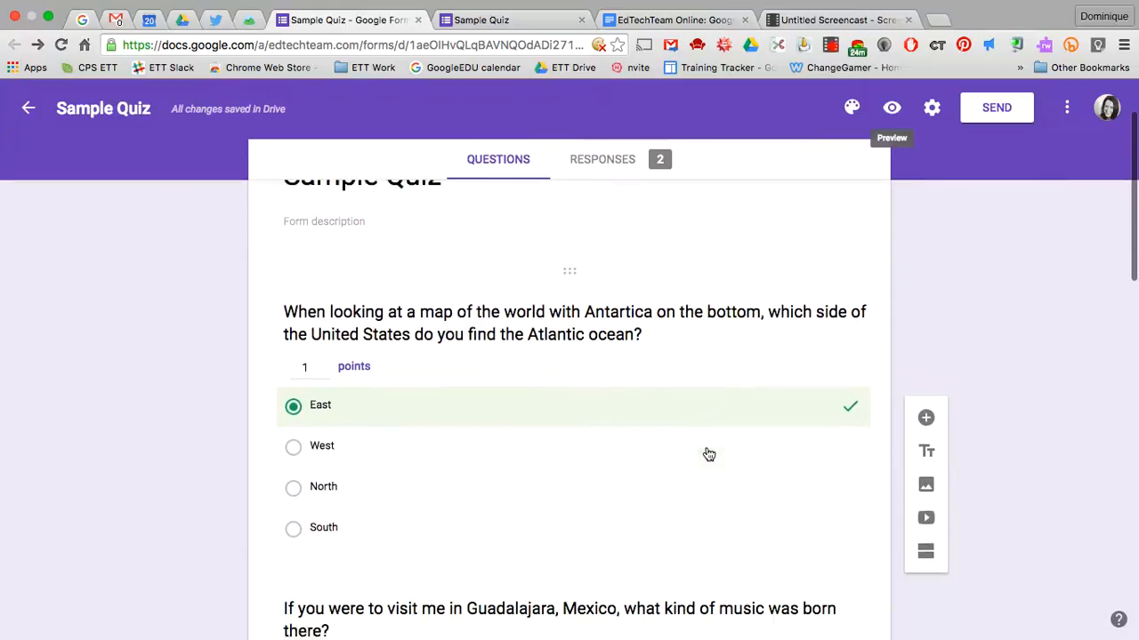
scroll(708, 454, up, 1)
scroll(709, 455, down, 1)
scroll(708, 455, down, 2)
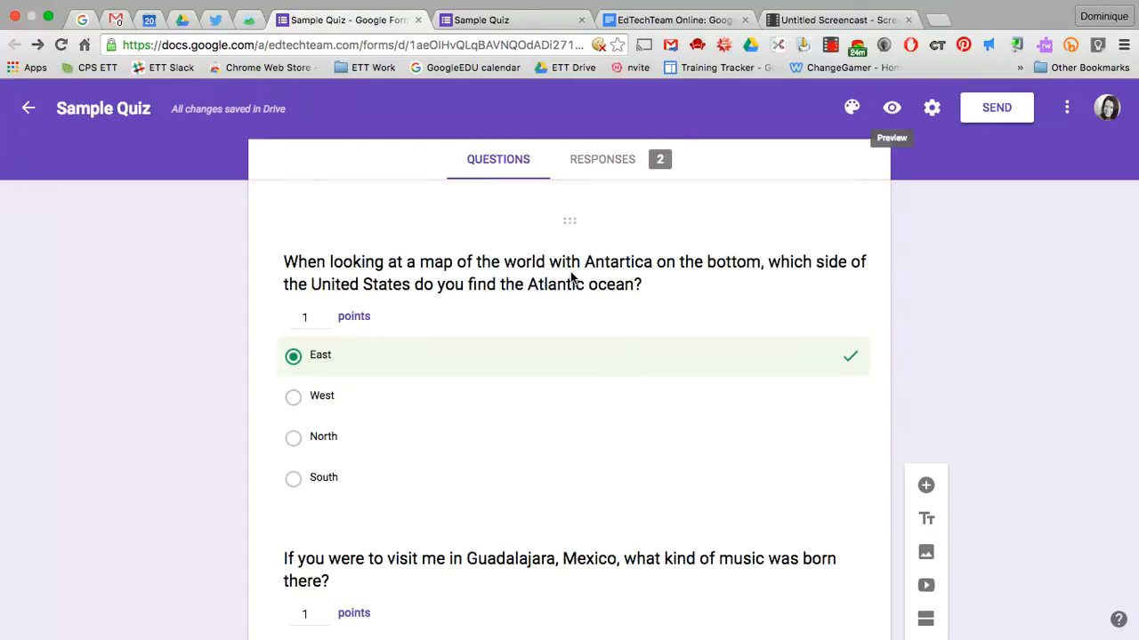
scroll(575, 396, down, 4)
scroll(575, 396, up, 3)
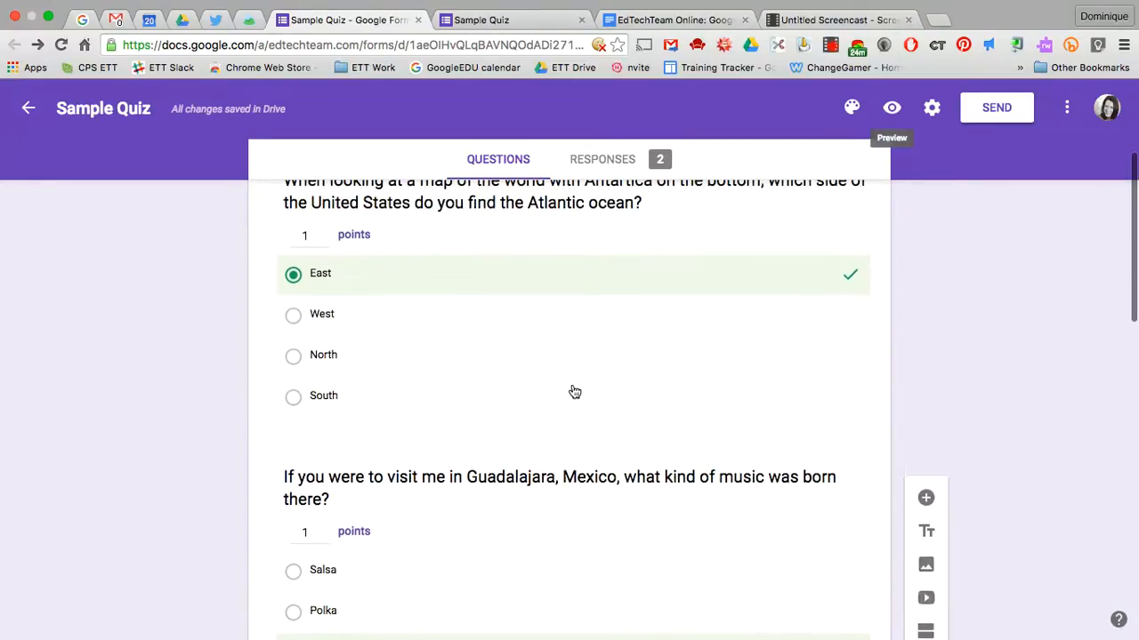
Open the Atlantic Ocean question to review its answer key and points
click(576, 390)
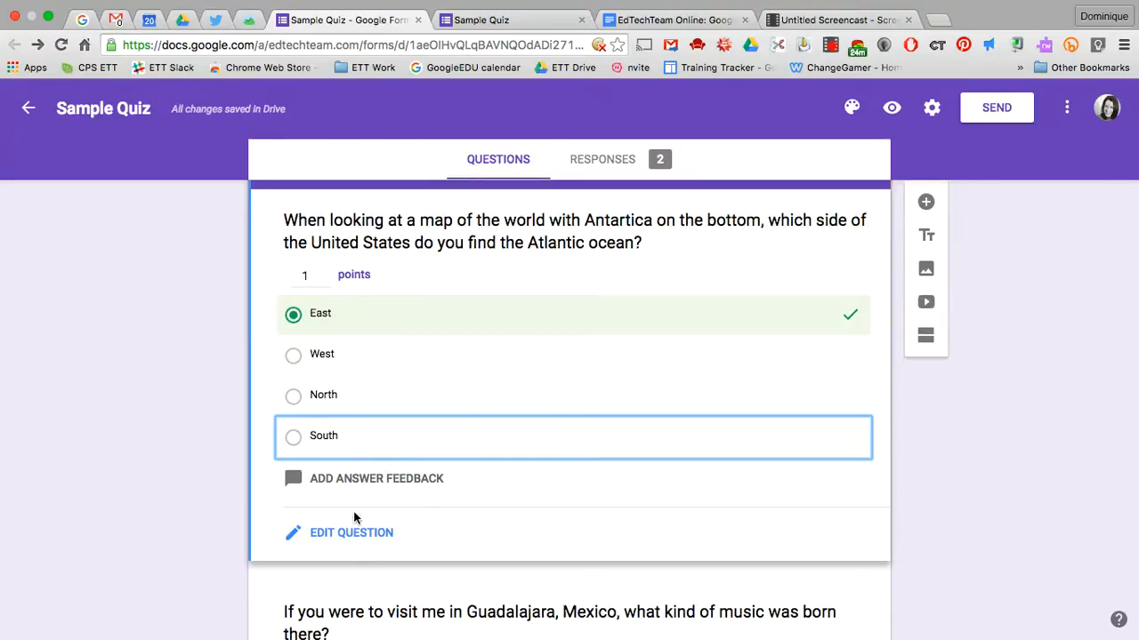
click(349, 533)
scroll(480, 257, up, 2)
scroll(480, 257, down, 3)
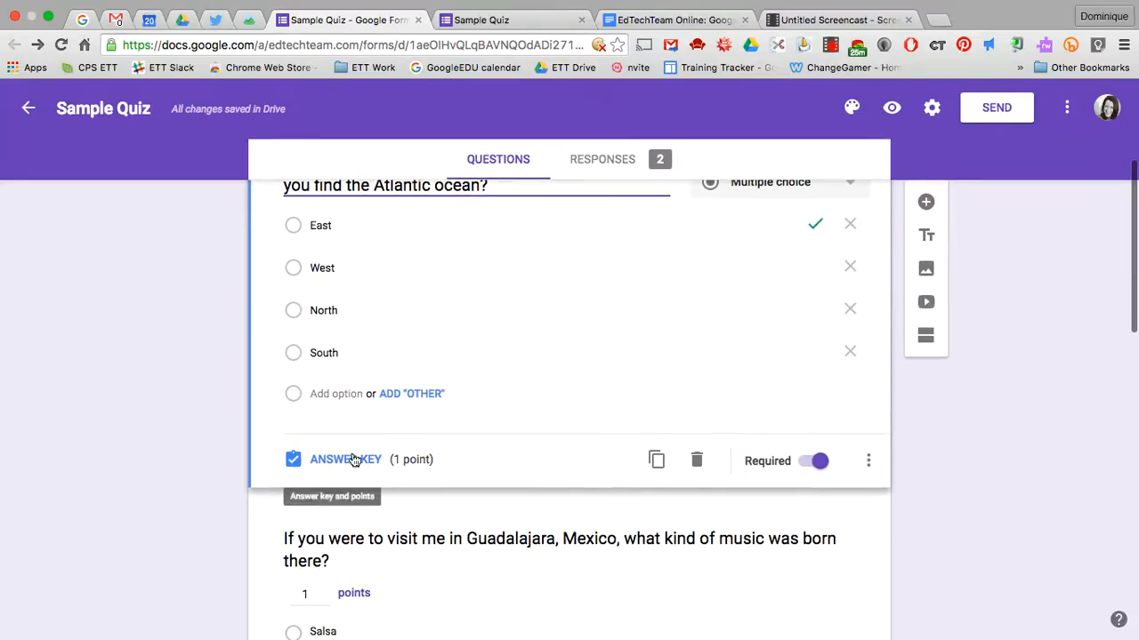
click(345, 459)
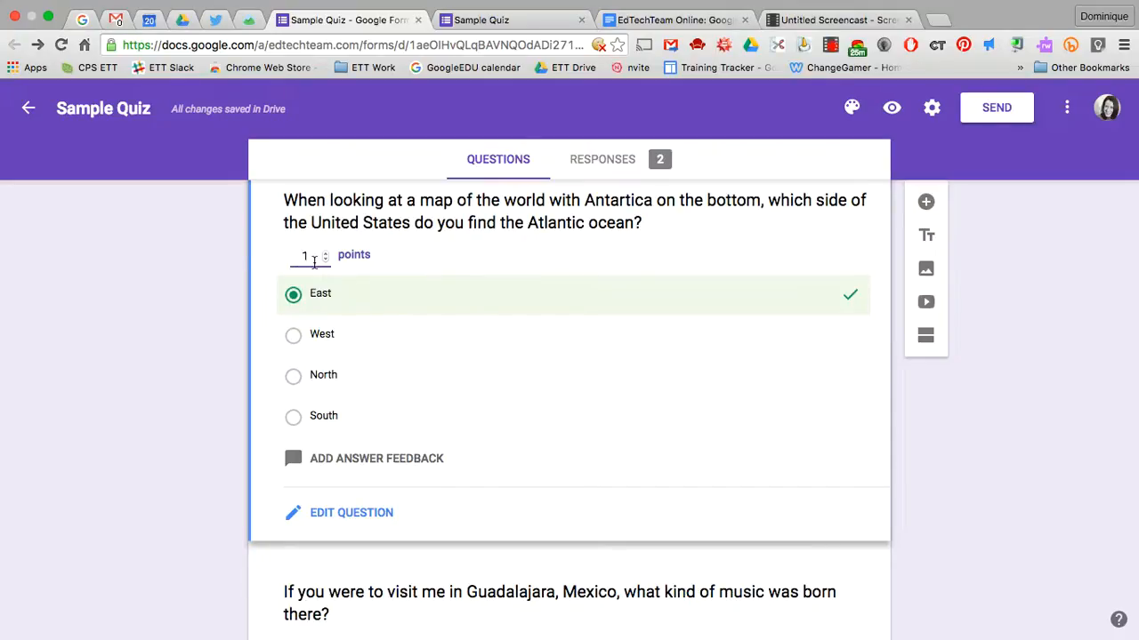
scroll(490, 436, down, 5)
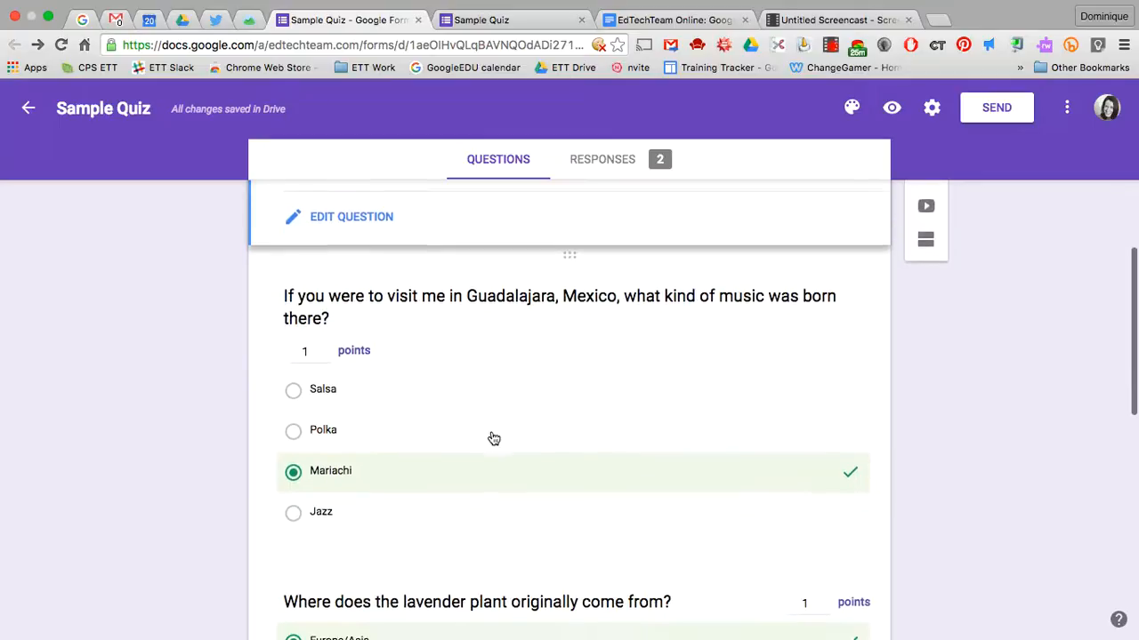
scroll(494, 439, down, 3)
scroll(472, 401, down, 1)
scroll(423, 401, down, 5)
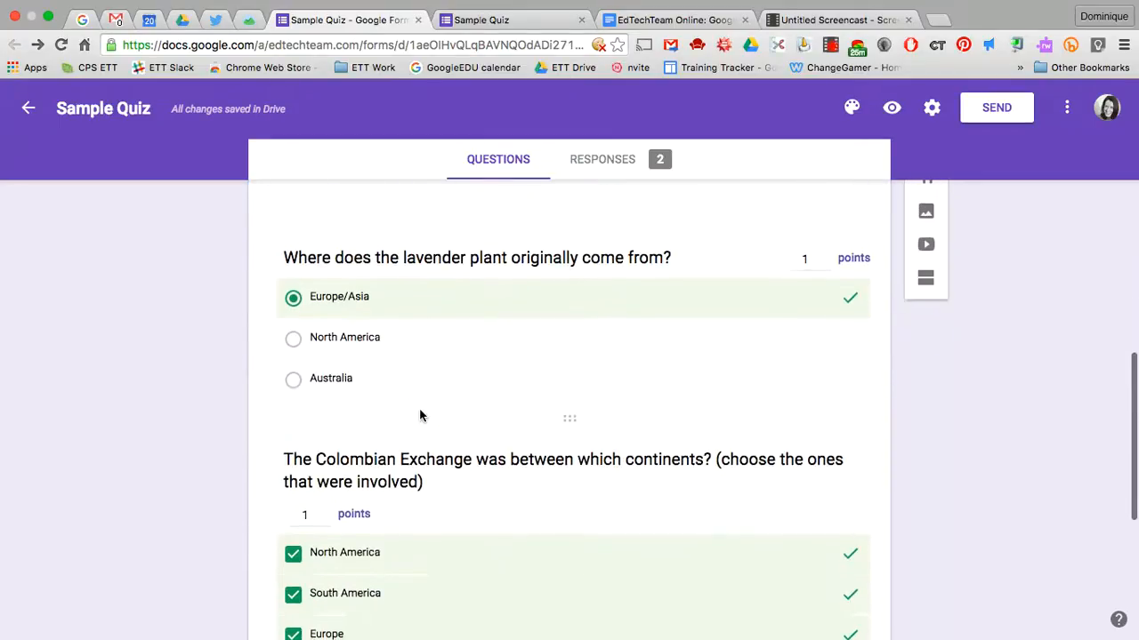
scroll(420, 416, down, 5)
scroll(424, 353, down, 1)
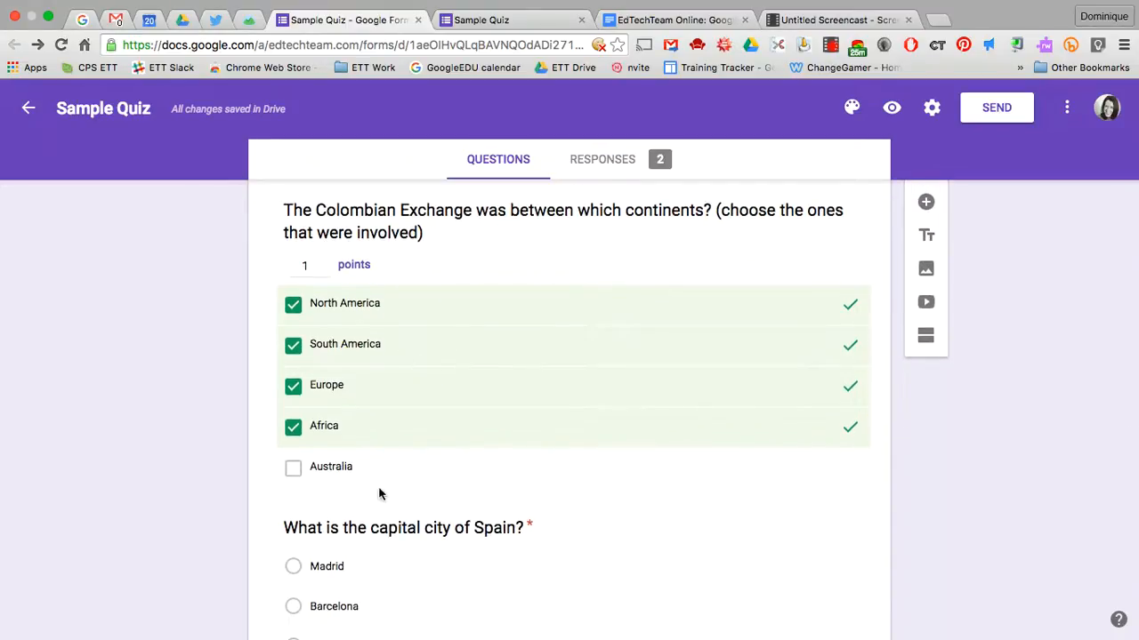
Open the Colombian Exchange question and keep its type as Checkboxes
click(510, 401)
click(360, 470)
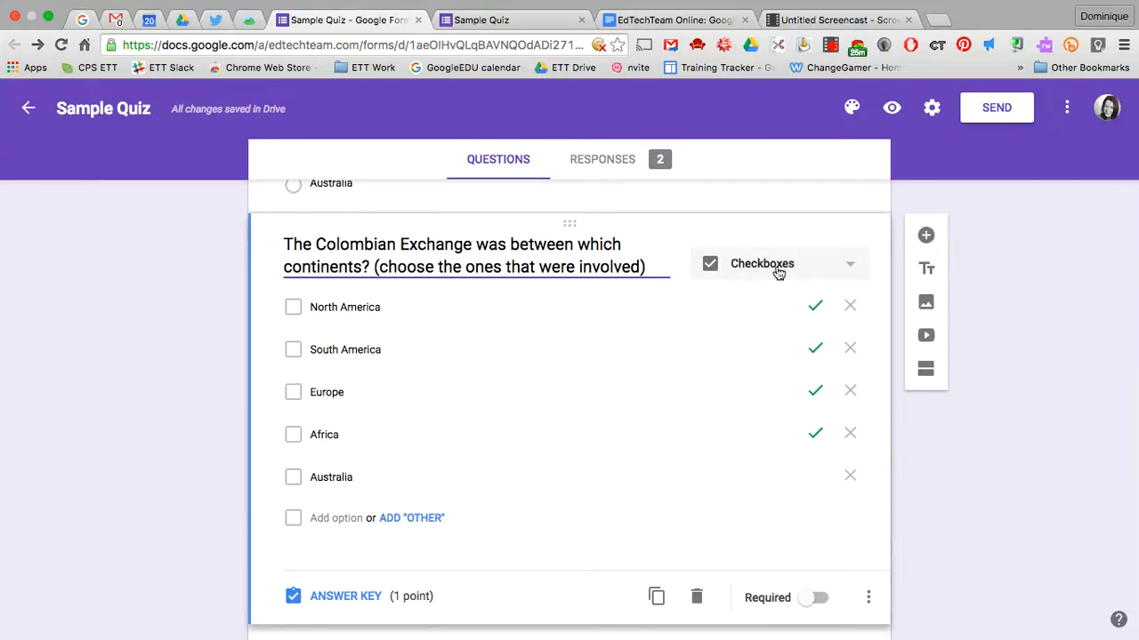
click(783, 273)
click(770, 272)
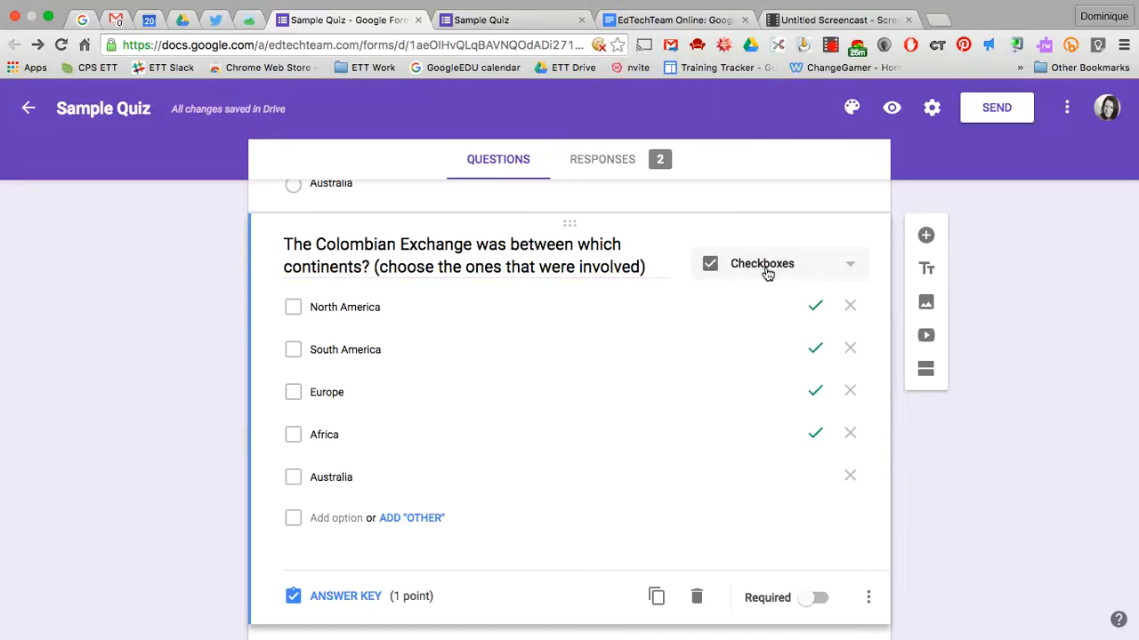
scroll(587, 329, down, 1)
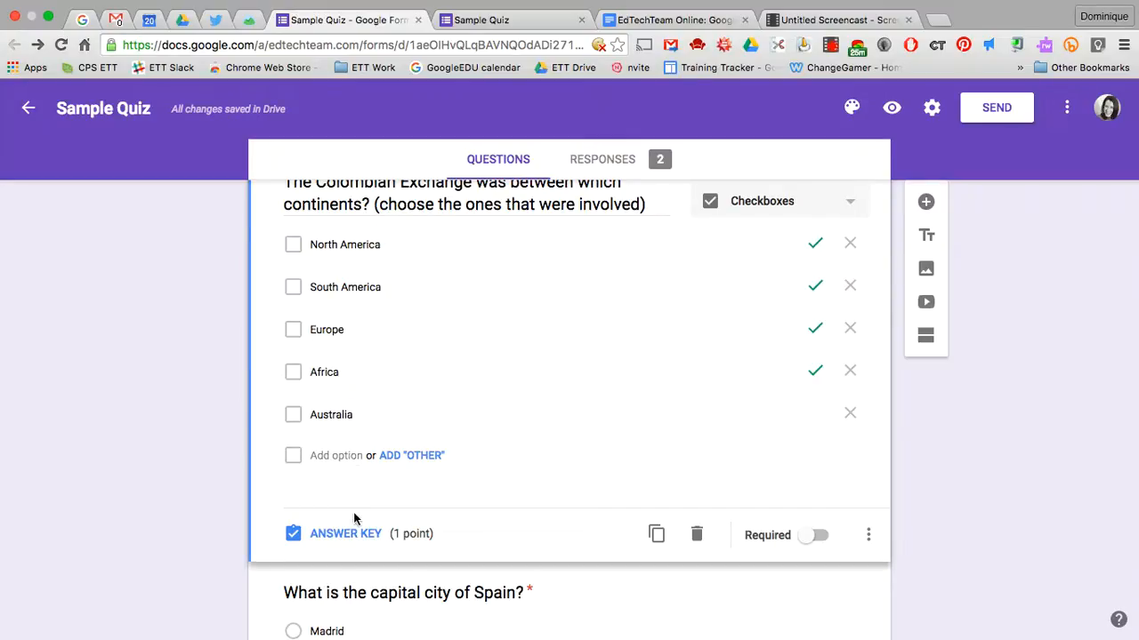
scroll(555, 500, down, 1)
scroll(554, 501, up, 2)
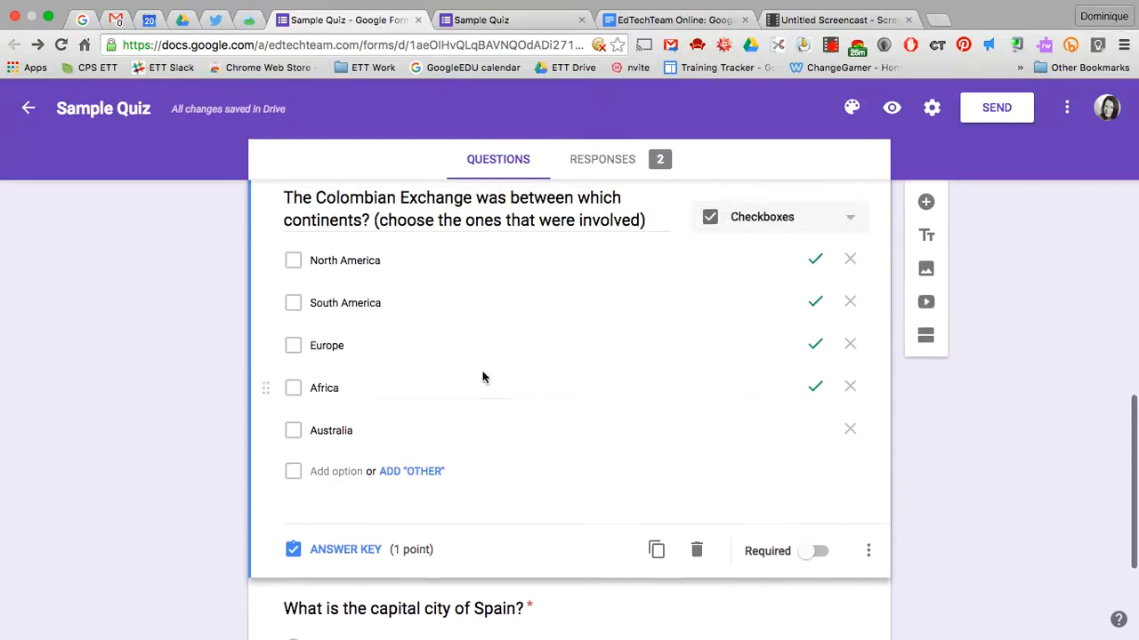
scroll(630, 458, down, 1)
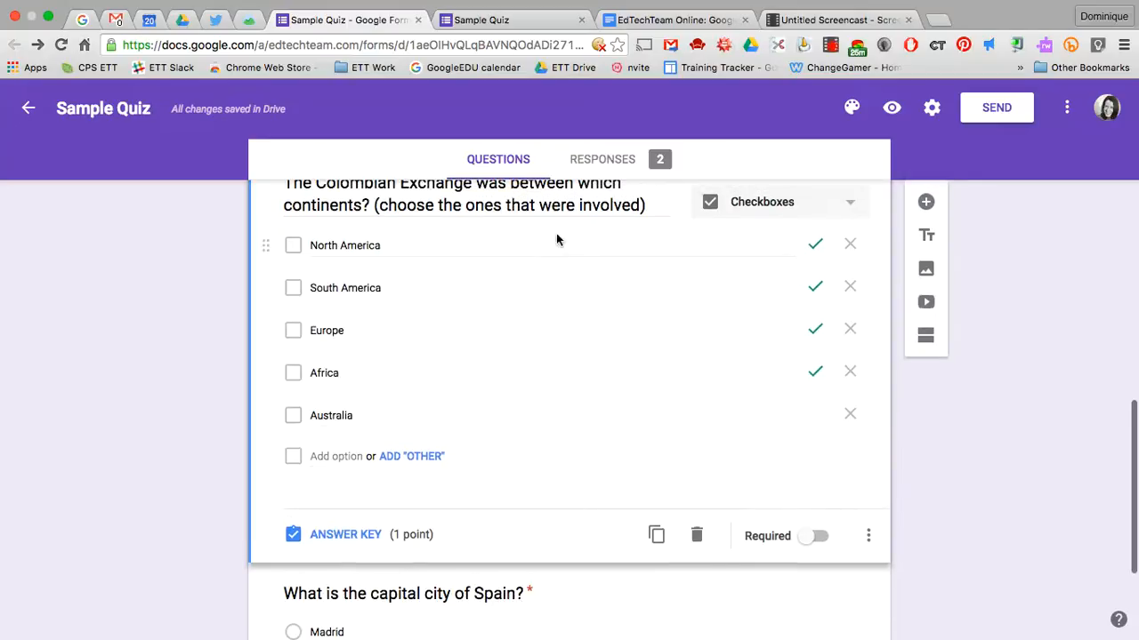
scroll(573, 253, up, 1)
scroll(572, 256, up, 3)
scroll(574, 255, down, 3)
scroll(524, 333, down, 5)
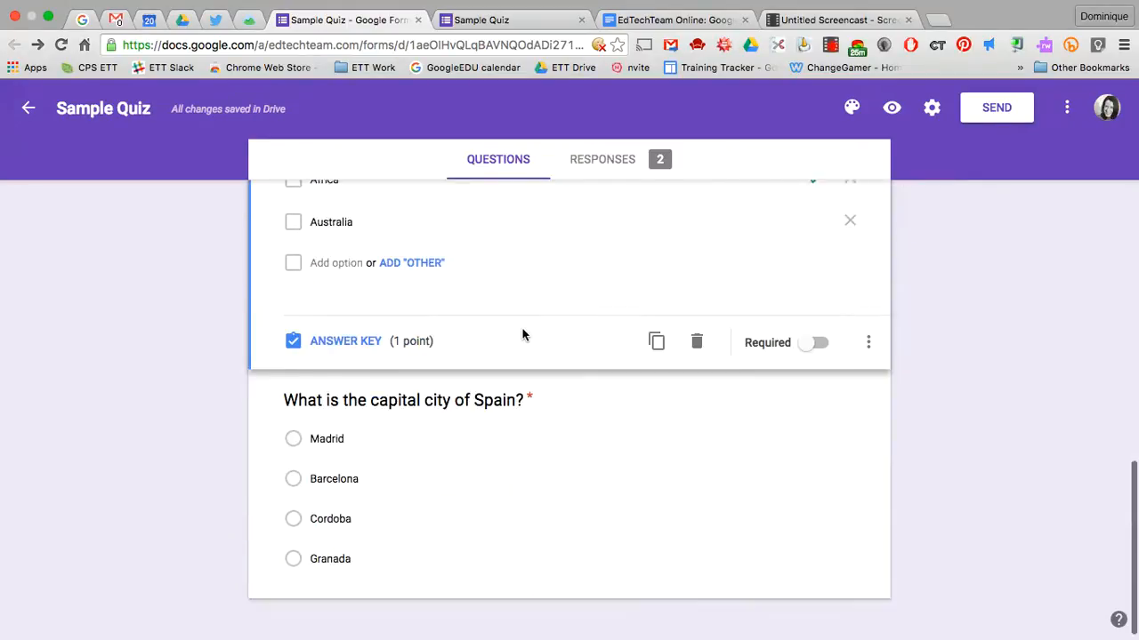
scroll(724, 366, up, 3)
scroll(717, 264, down, 3)
scroll(712, 255, up, 15)
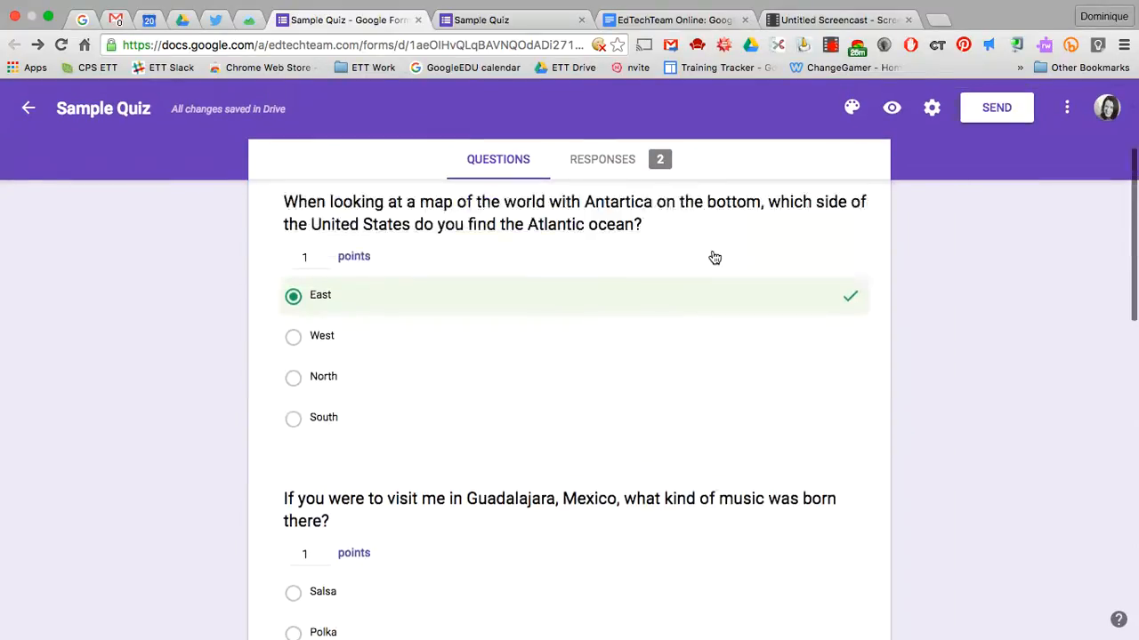
scroll(712, 254, up, 3)
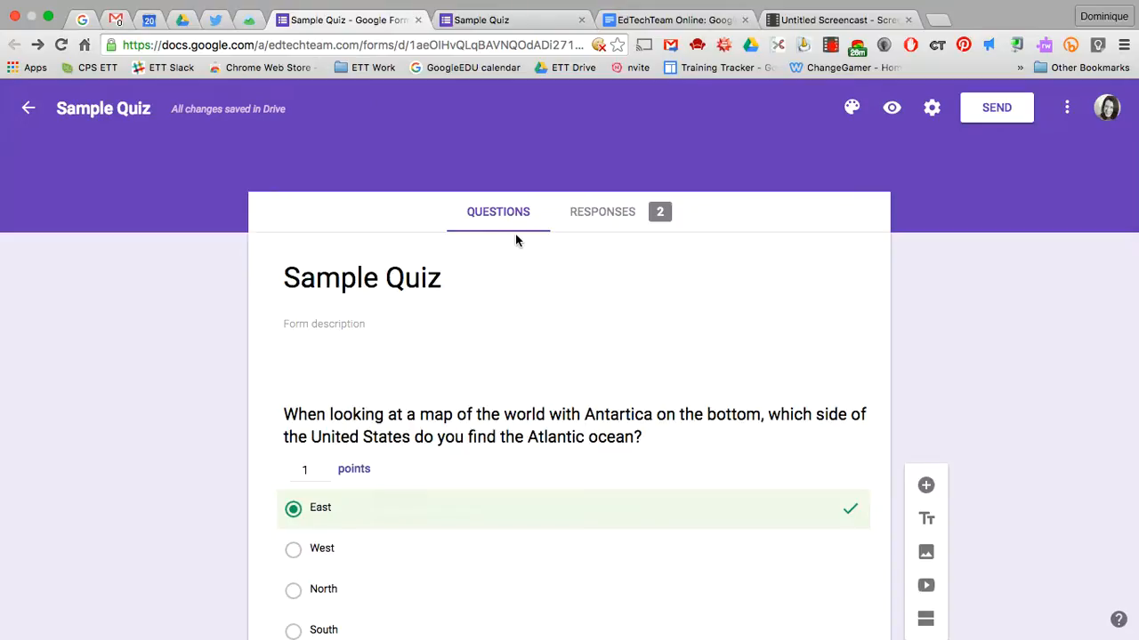
Scroll through each question's chart in the 2-response summary, ending back at Insights
click(608, 217)
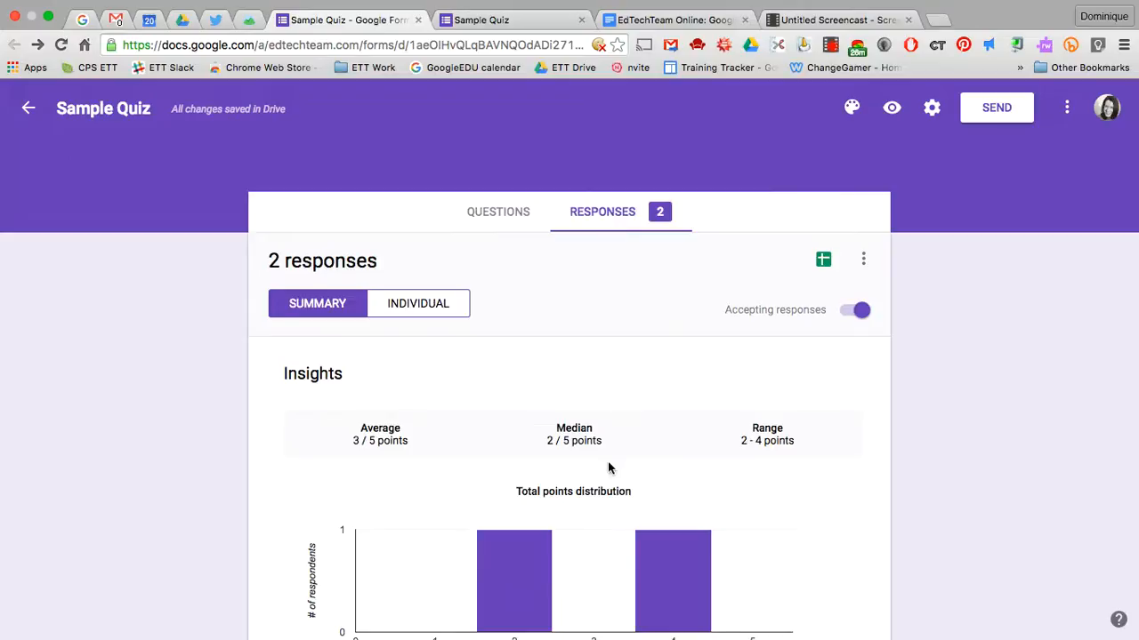
scroll(609, 467, down, 3)
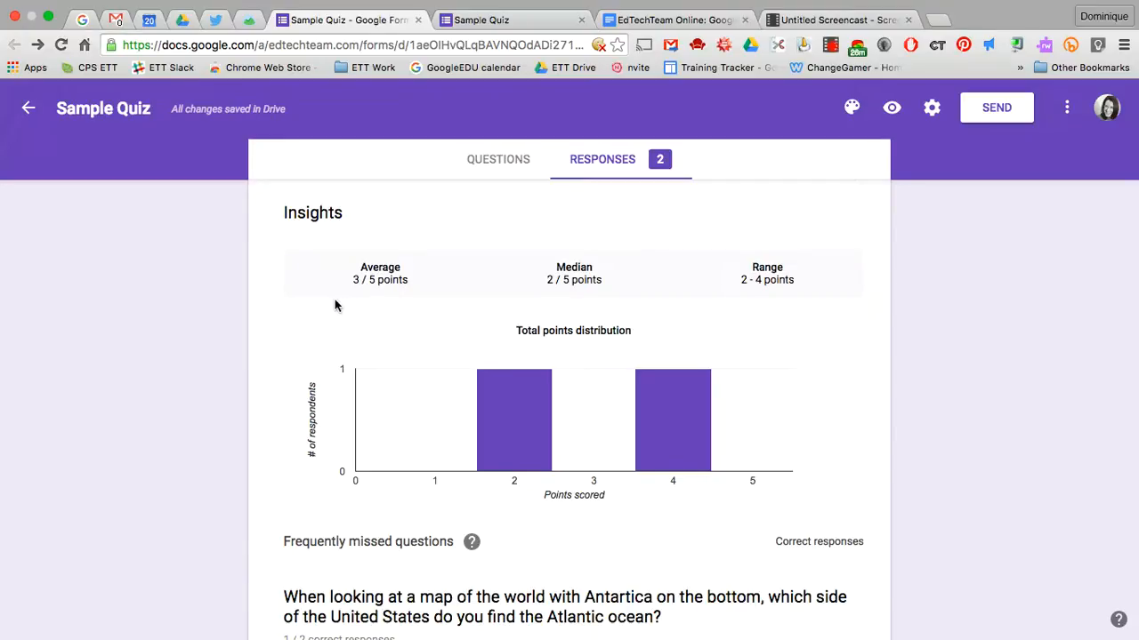
scroll(446, 345, down, 3)
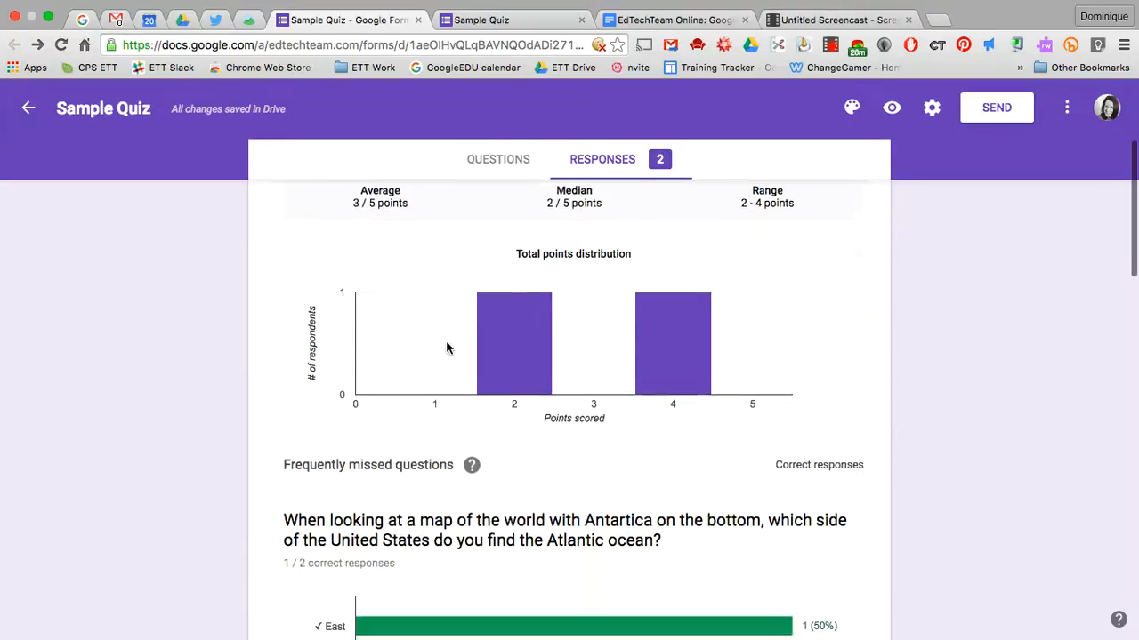
scroll(447, 347, down, 1)
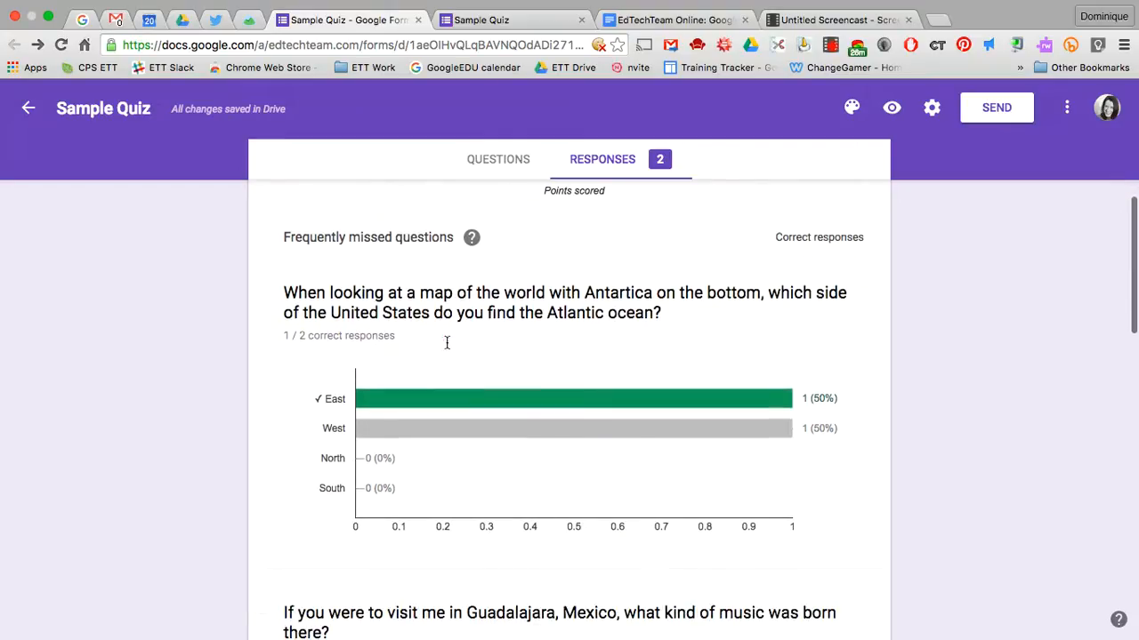
scroll(584, 361, down, 4)
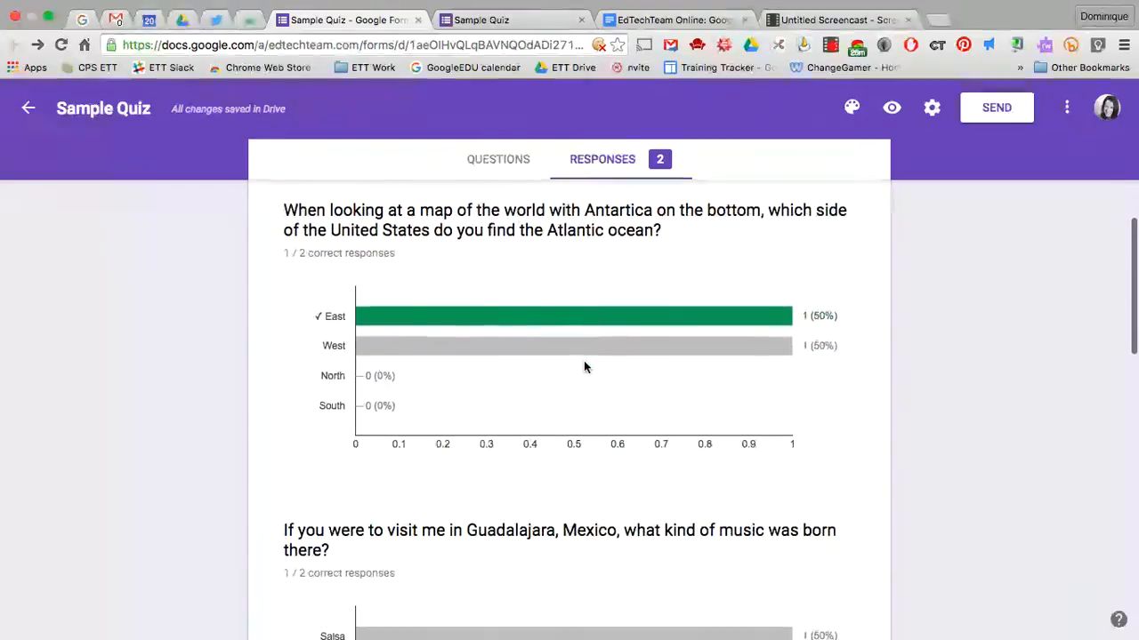
scroll(583, 360, down, 6)
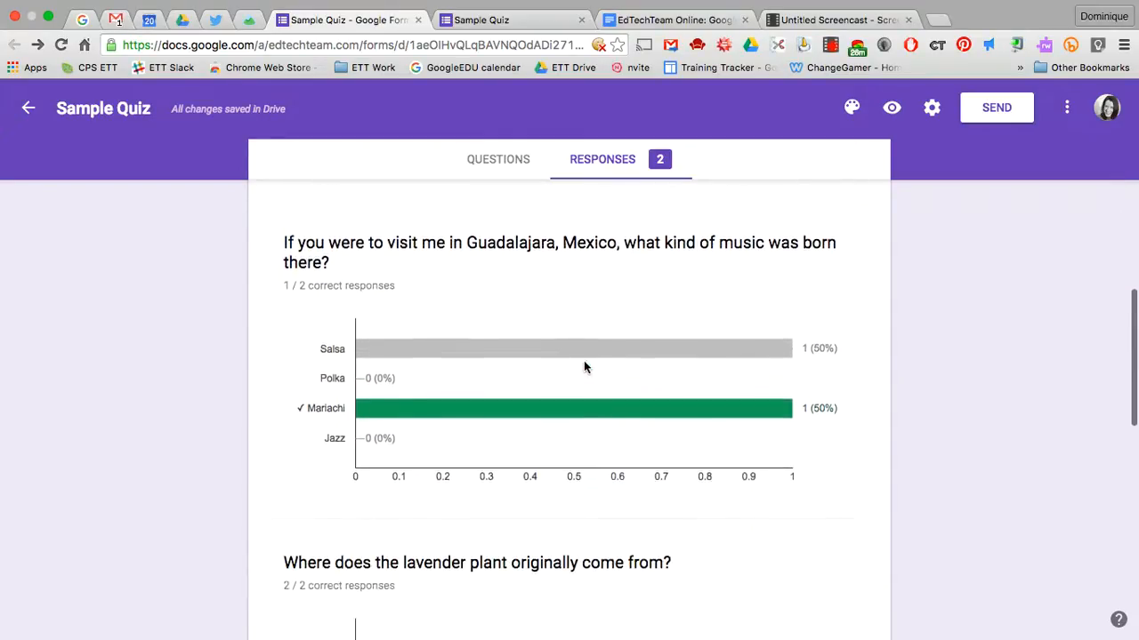
scroll(584, 366, down, 1)
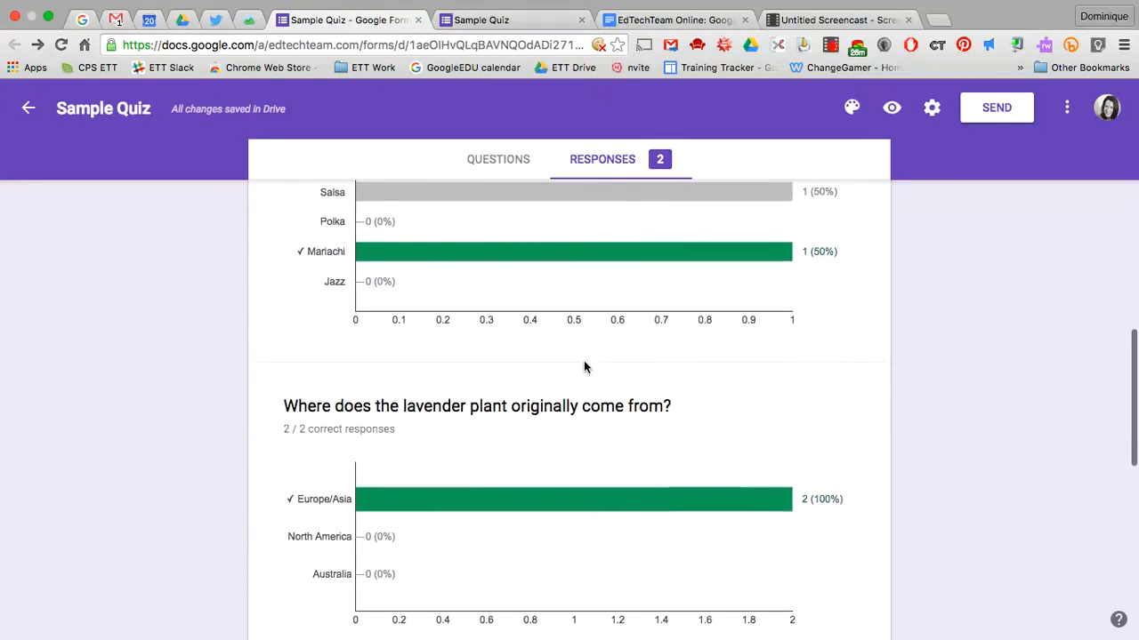
scroll(583, 360, down, 2)
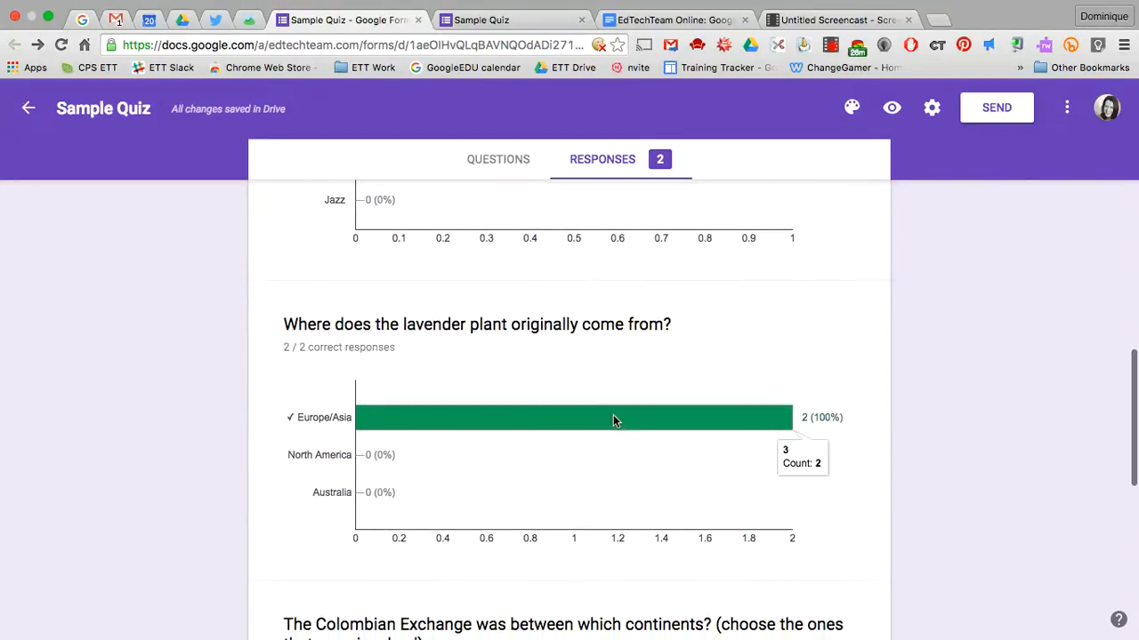
scroll(613, 419, down, 1)
scroll(613, 421, down, 4)
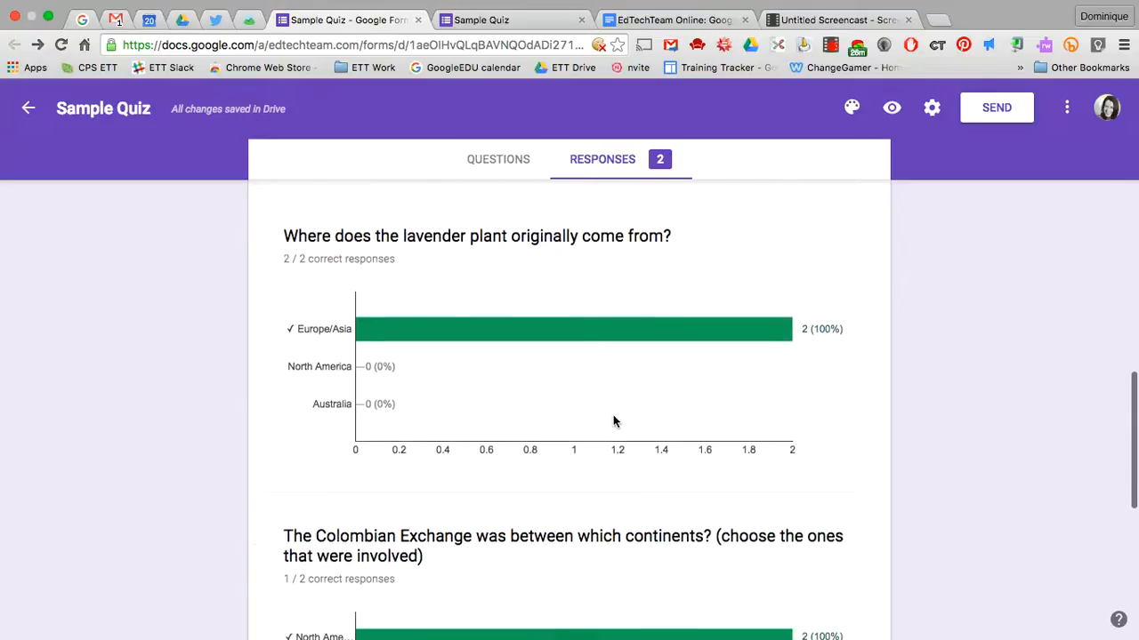
scroll(613, 422, down, 4)
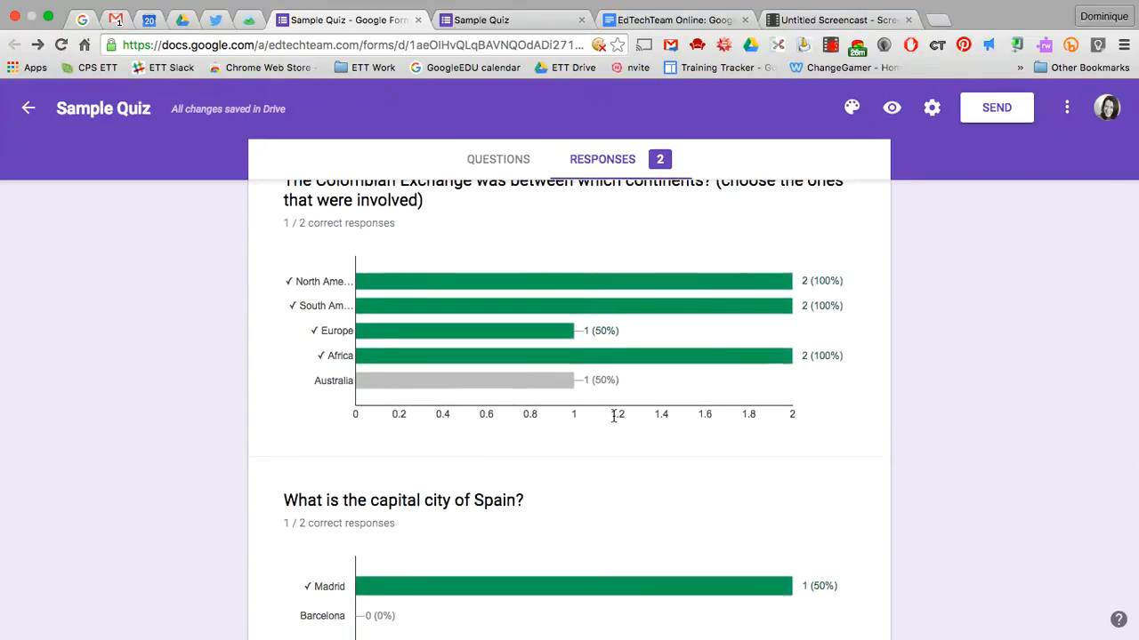
scroll(570, 458, down, 2)
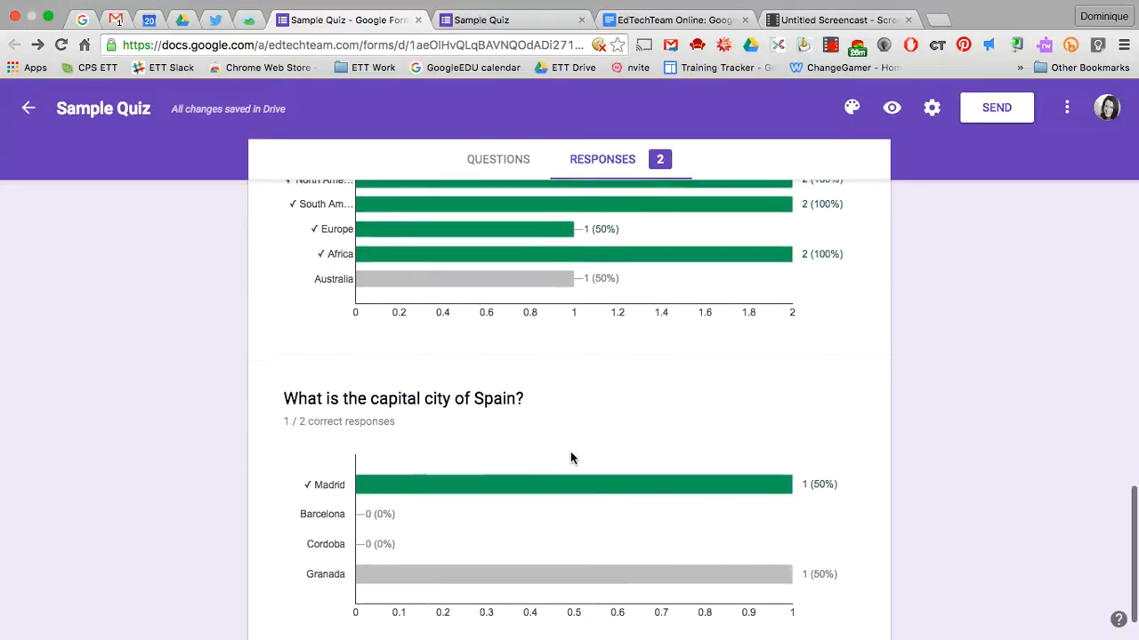
scroll(577, 444, down, 2)
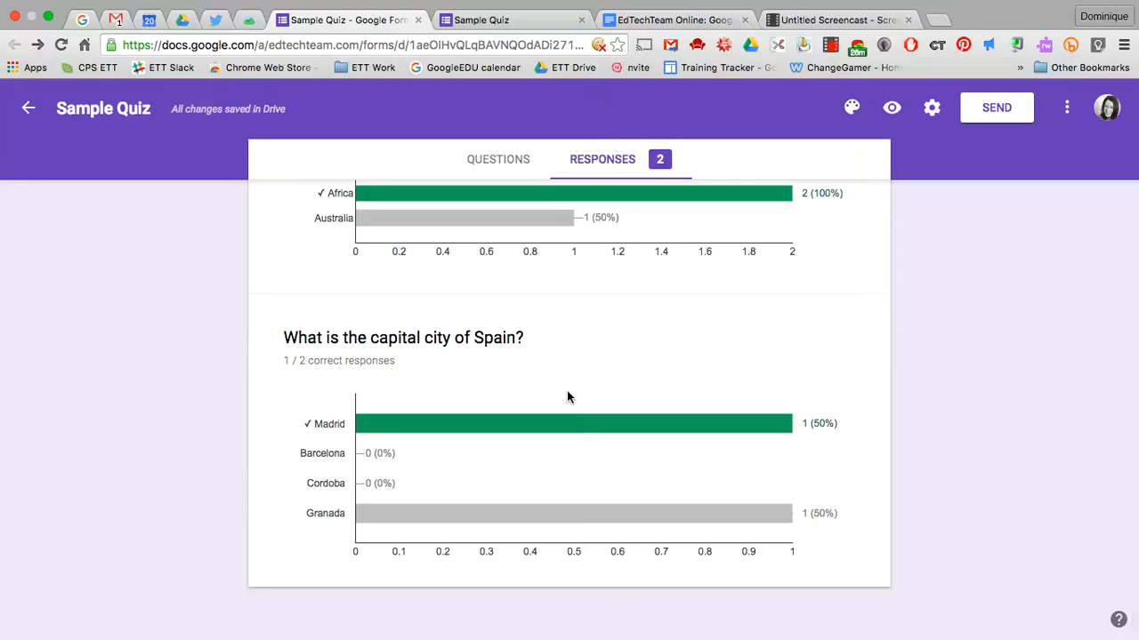
scroll(568, 396, down, 1)
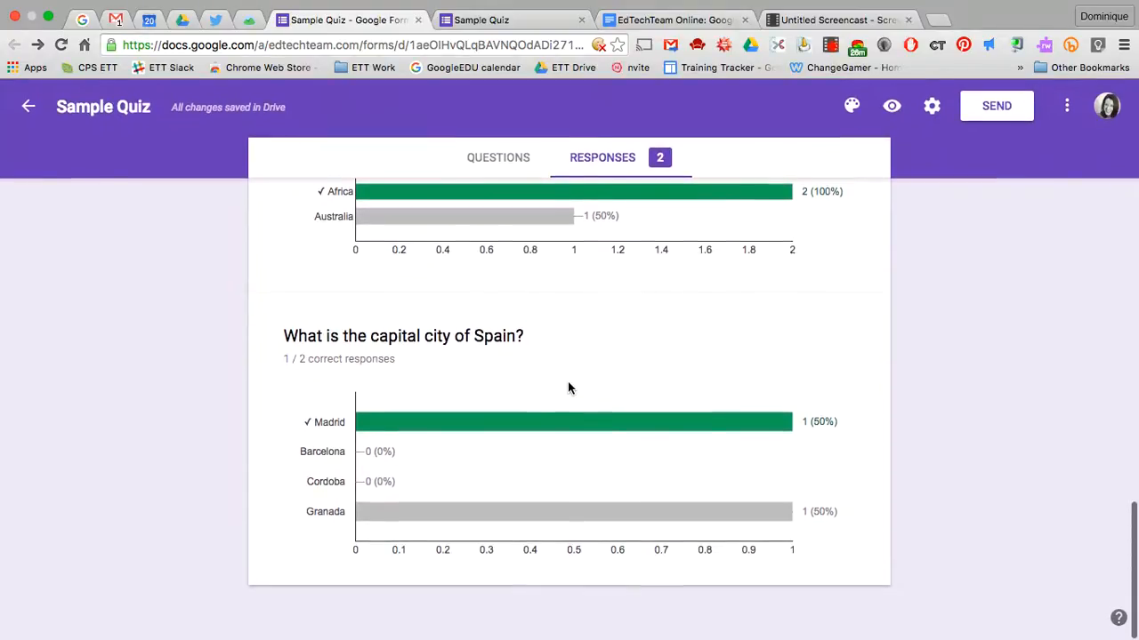
scroll(568, 392, up, 15)
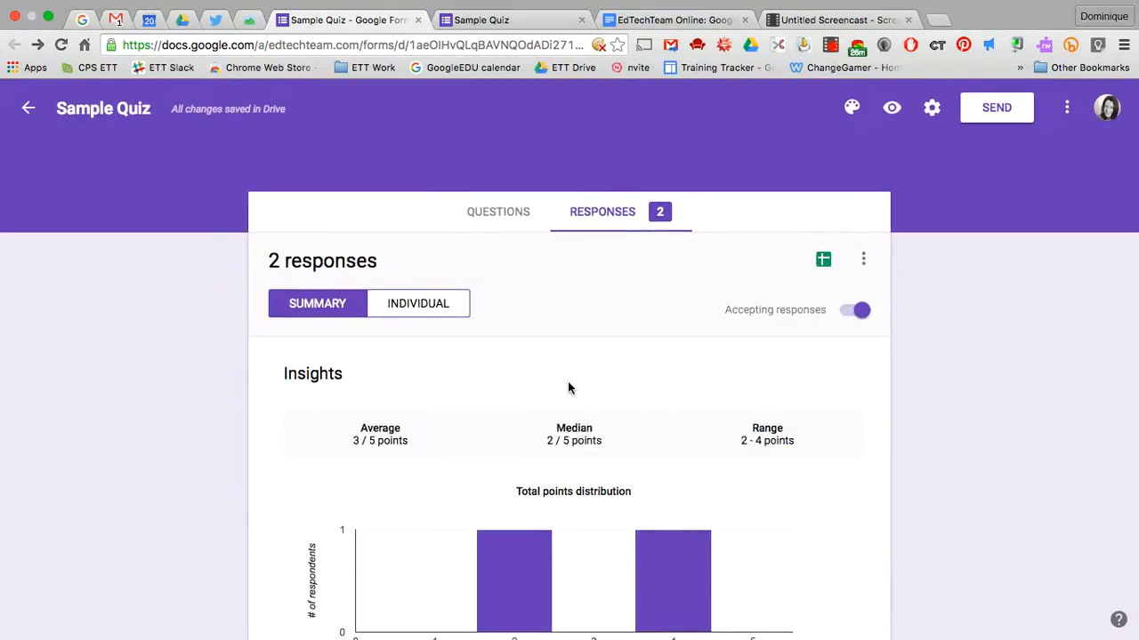
Create a new linked spreadsheet named Sample Quiz (Responses) from the Sheets icon
click(824, 260)
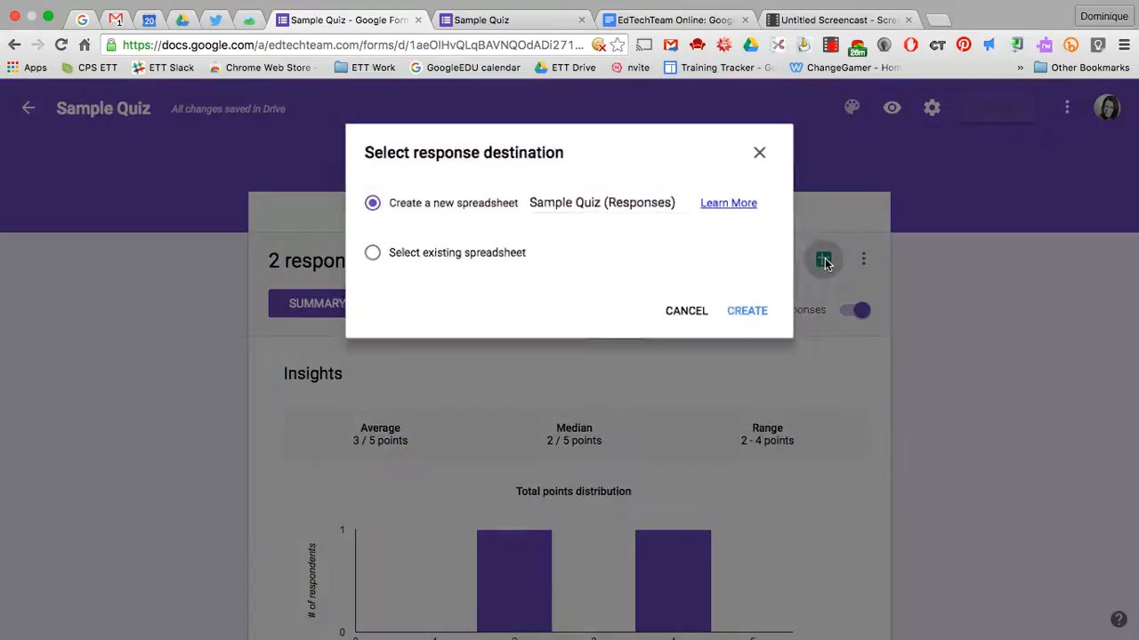
click(752, 317)
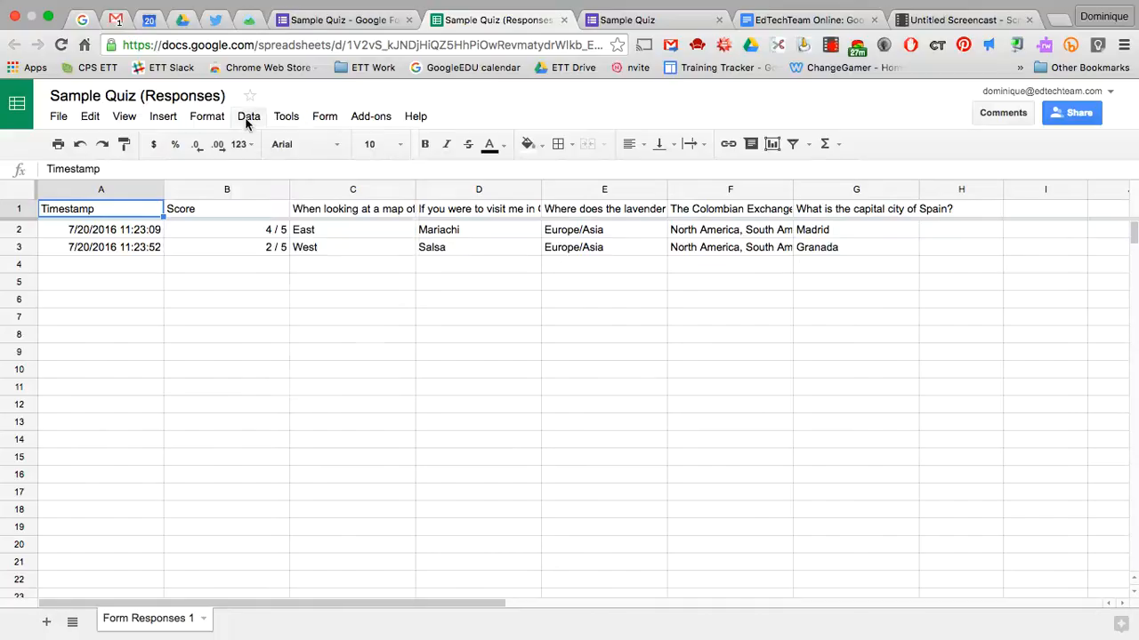
Choose Form > Show summary of responses in the Sample Quiz (Responses) spreadsheet
click(283, 116)
mouse_move(217, 121)
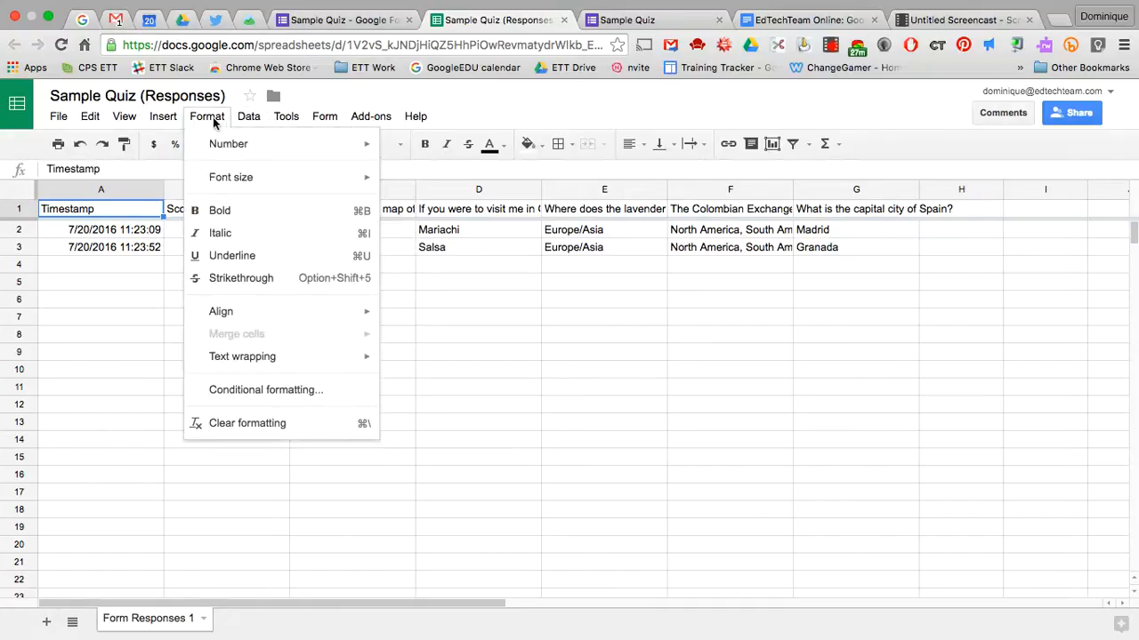
mouse_move(131, 119)
mouse_move(334, 116)
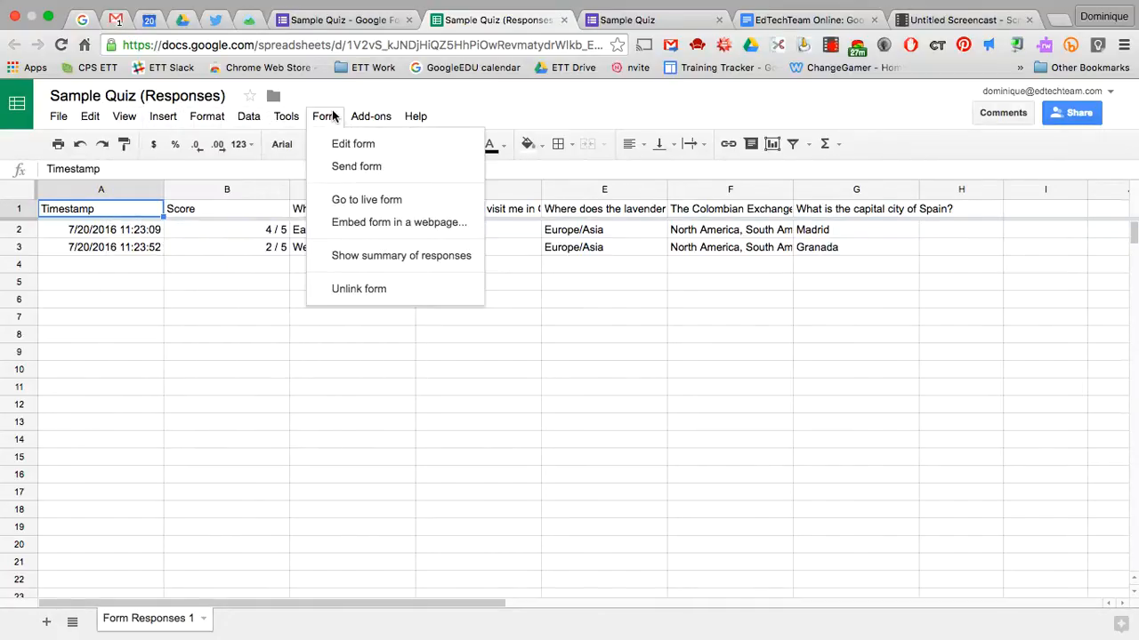
click(384, 258)
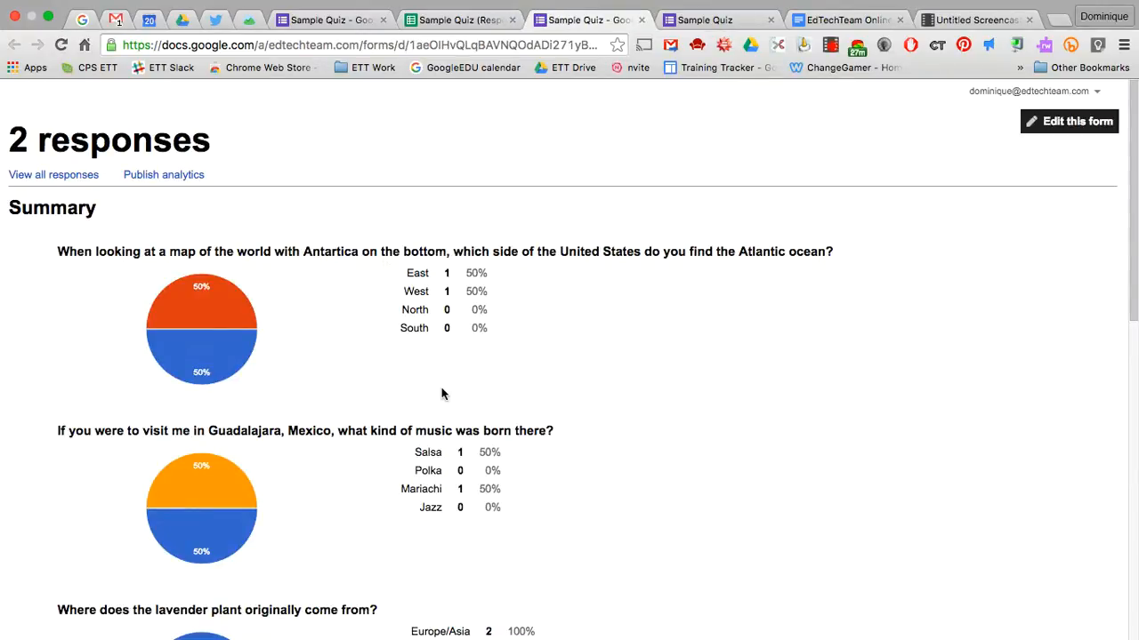
Review the pie-chart summary, then return to the Sample Quiz tab and the Drive folder
scroll(444, 394, down, 10)
scroll(442, 394, up, 10)
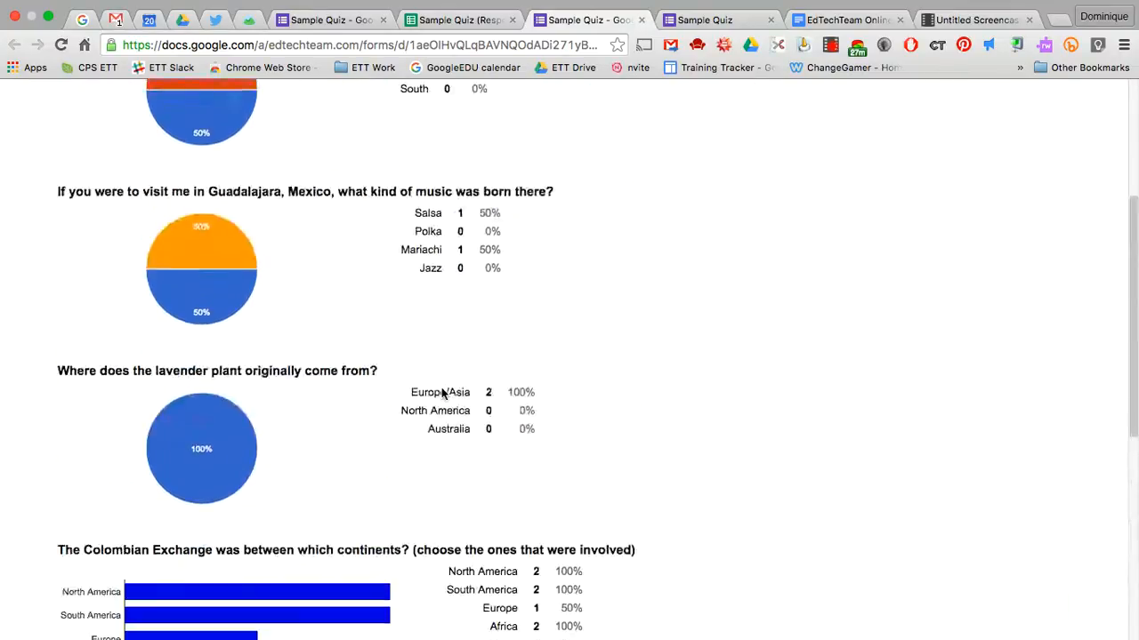
scroll(442, 394, down, 2)
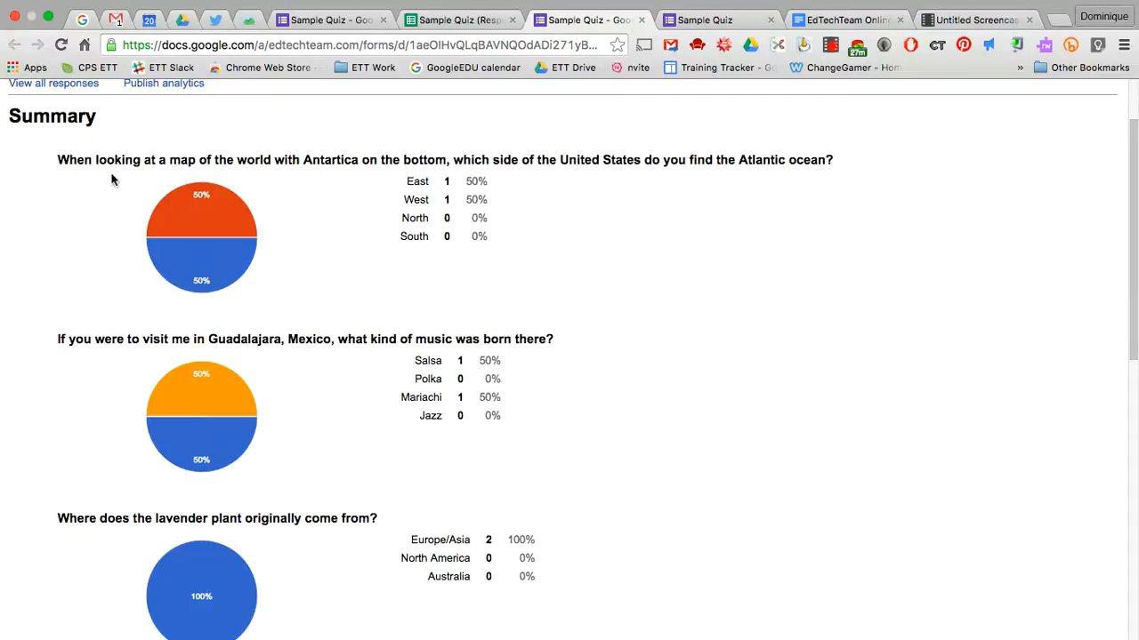
scroll(313, 332, down, 11)
scroll(312, 333, up, 13)
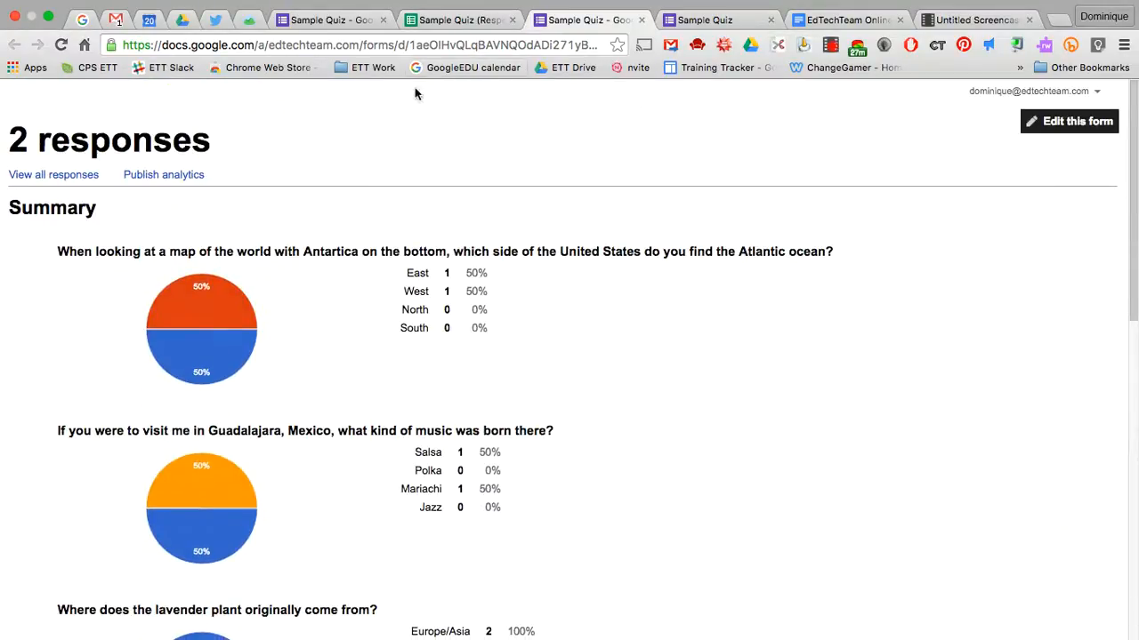
click(328, 20)
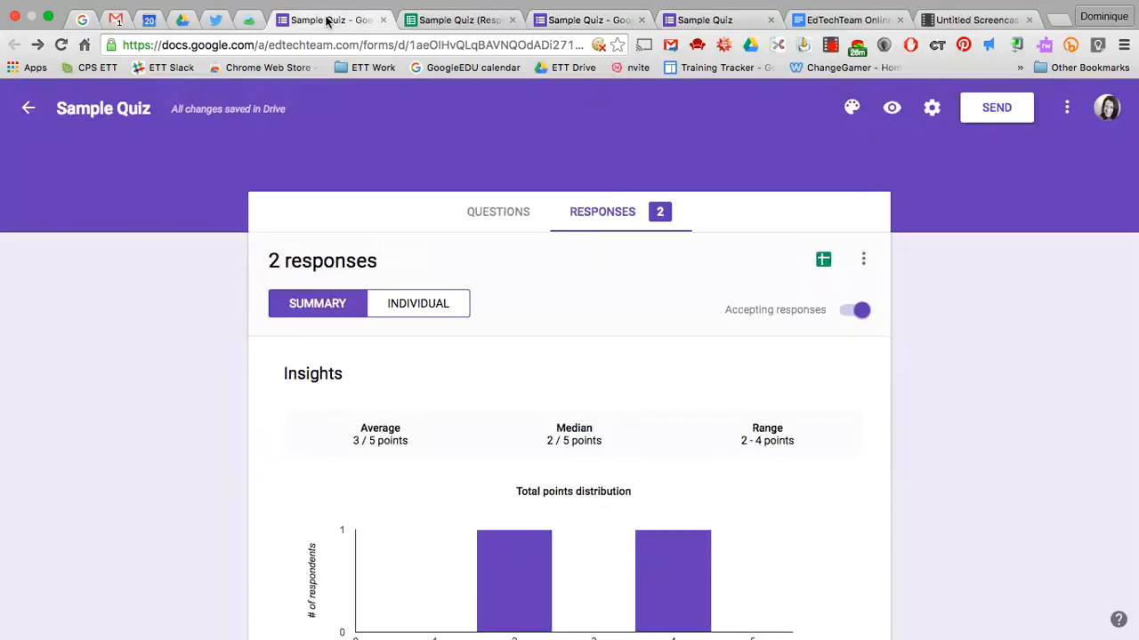
click(181, 22)
Create a new Google Form via NEW > More, confirming creation in the shared folder
click(65, 210)
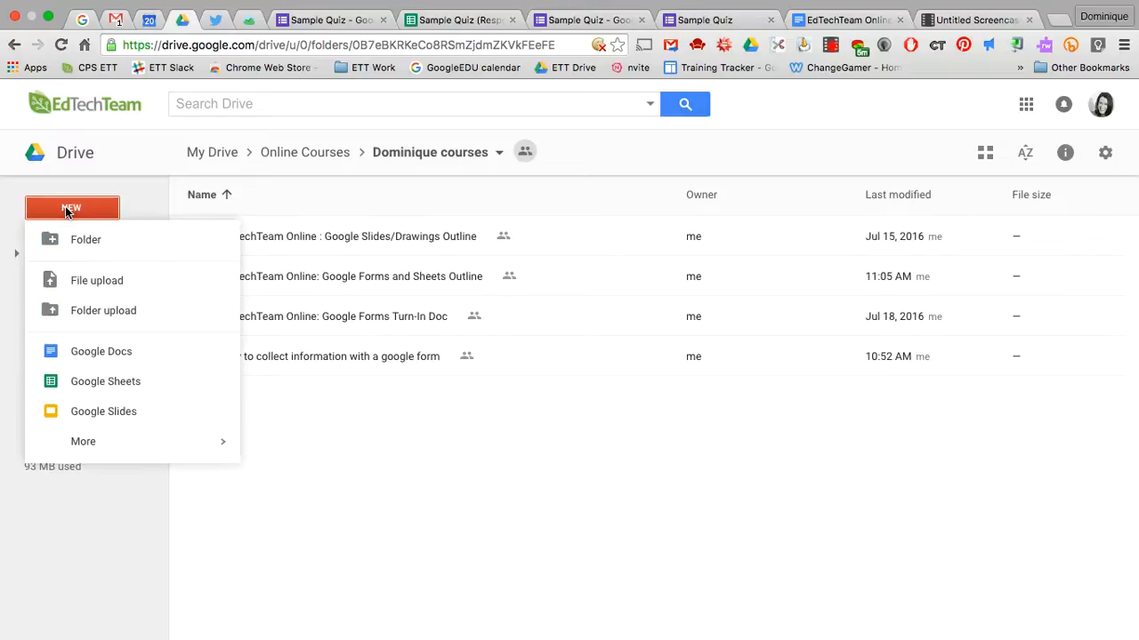
mouse_move(119, 448)
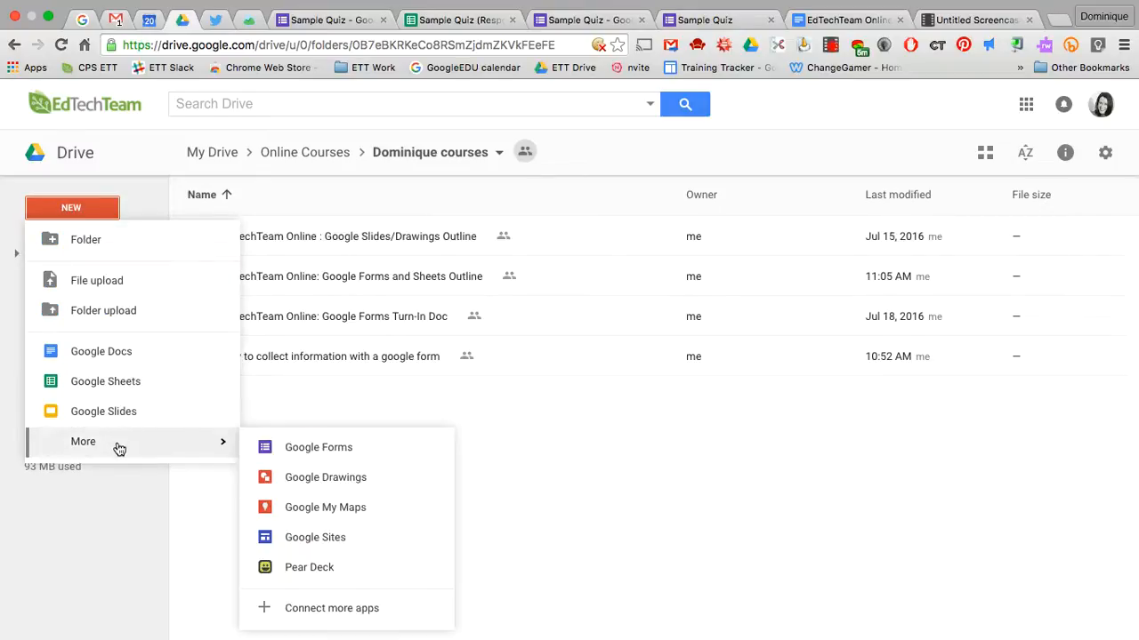
click(307, 449)
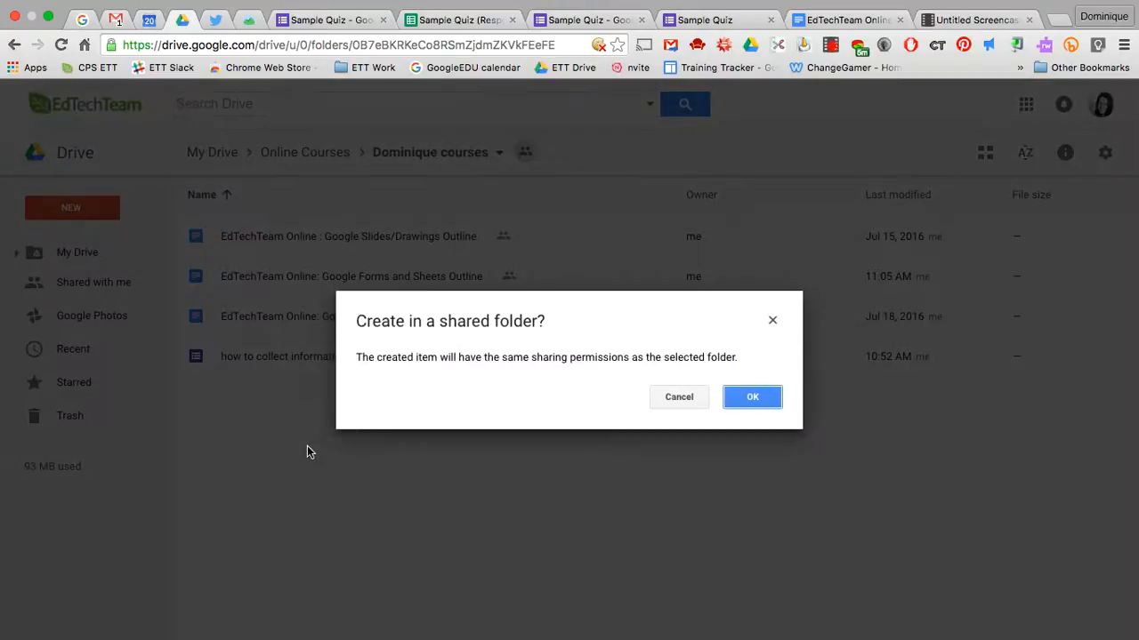
click(752, 397)
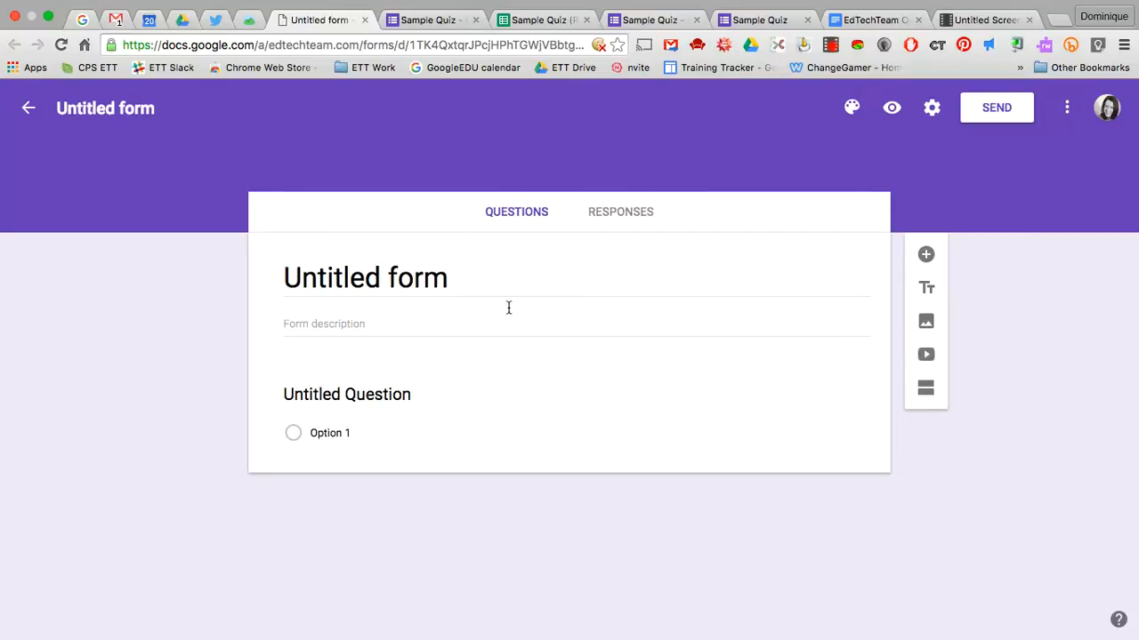
Enable Make this a quiz with grades released immediately, and save the settings
click(929, 112)
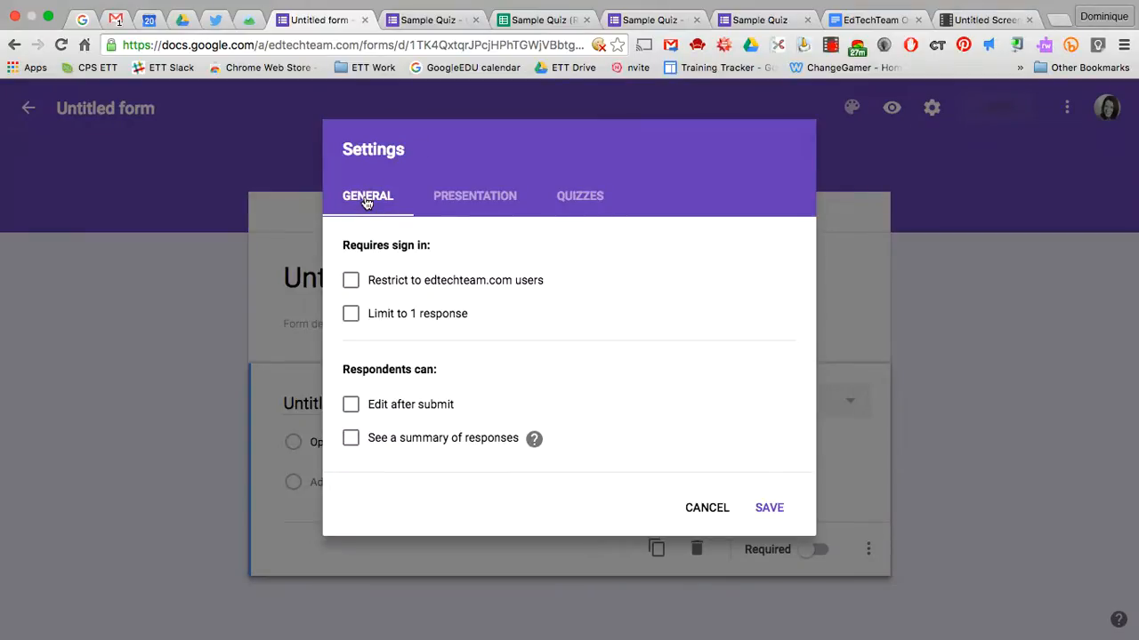
click(472, 200)
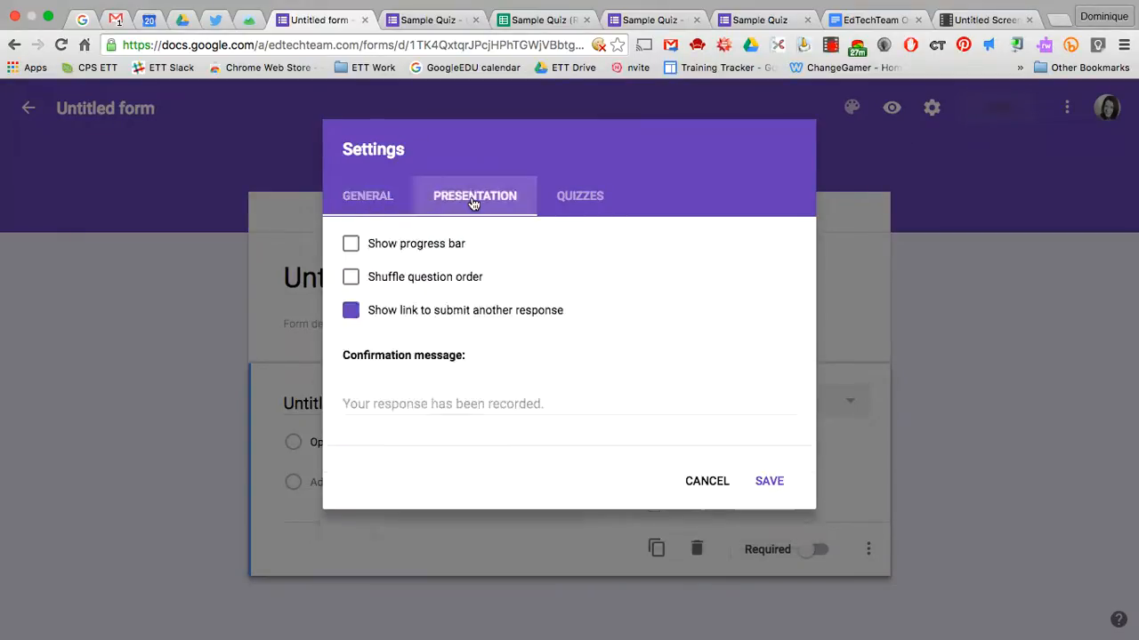
click(584, 199)
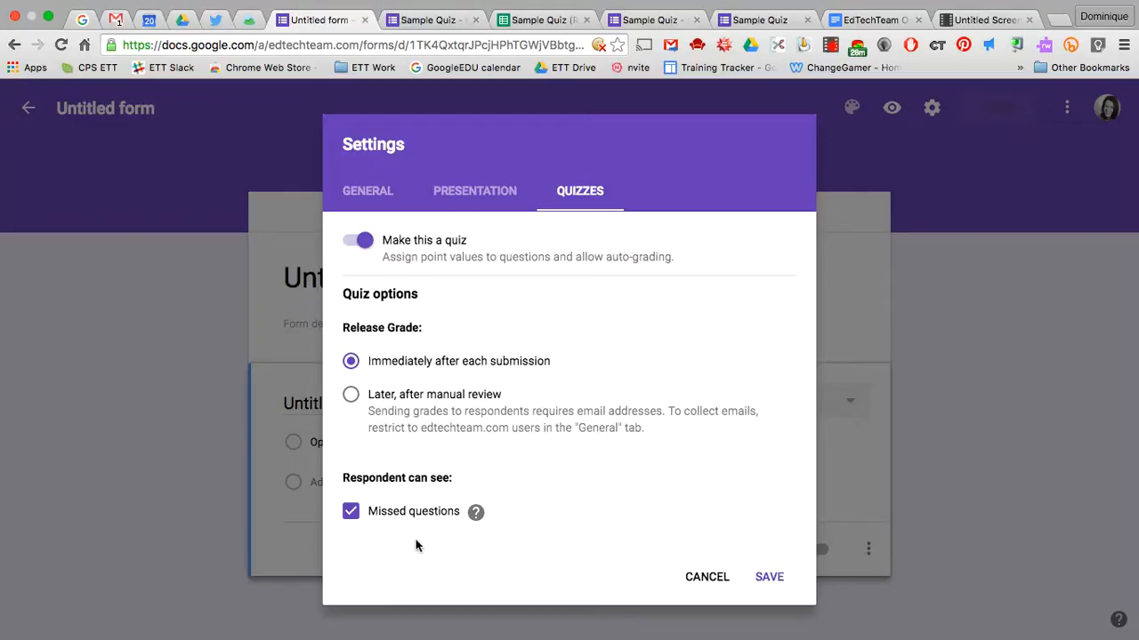
click(771, 578)
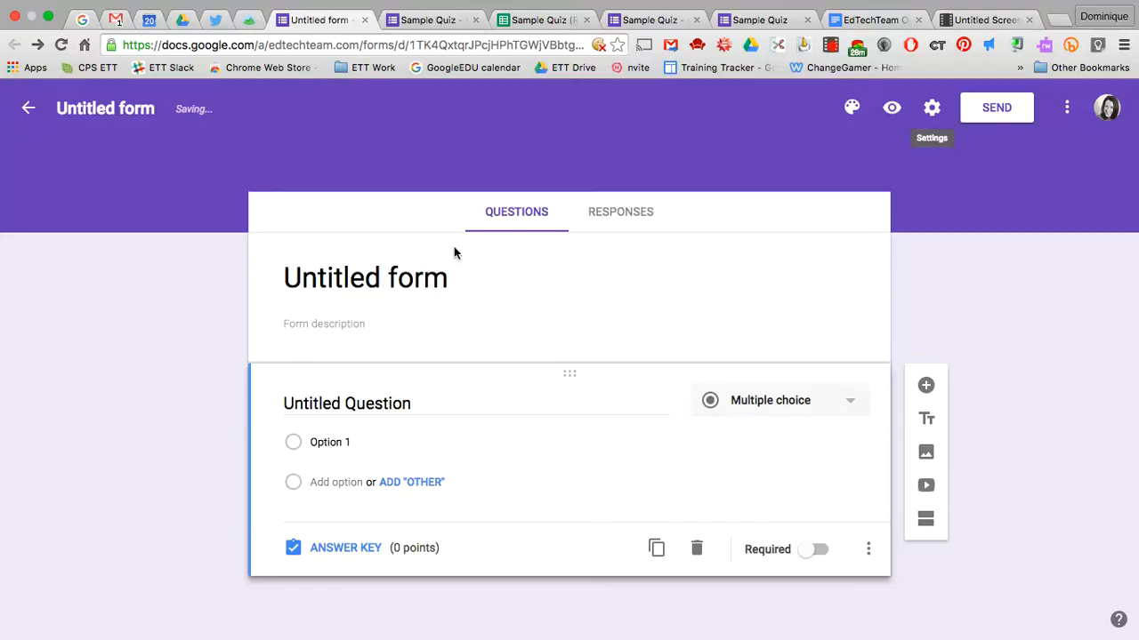
Title the form 'Sample Form 2' and enter the first question 'What is your name'
click(420, 287)
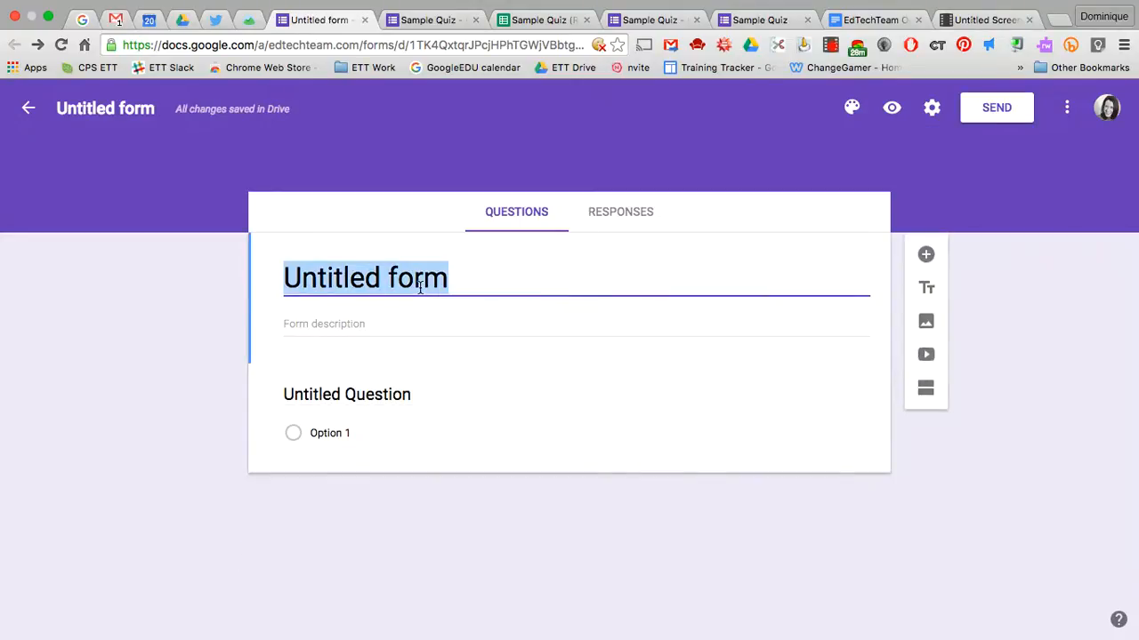
text(Sample Form 2)
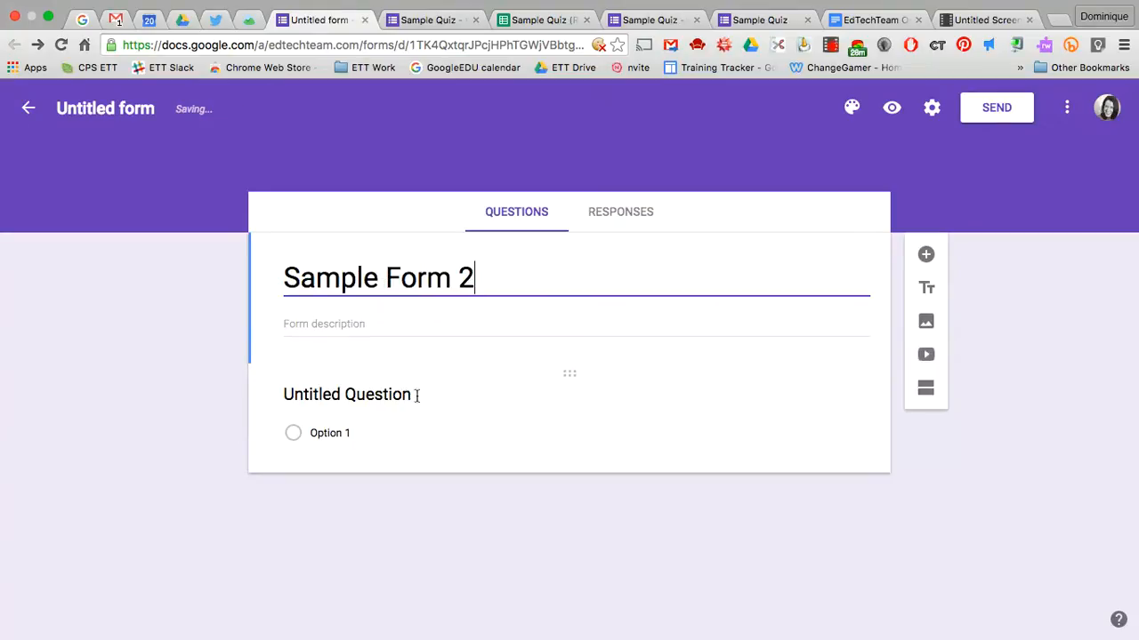
click(436, 397)
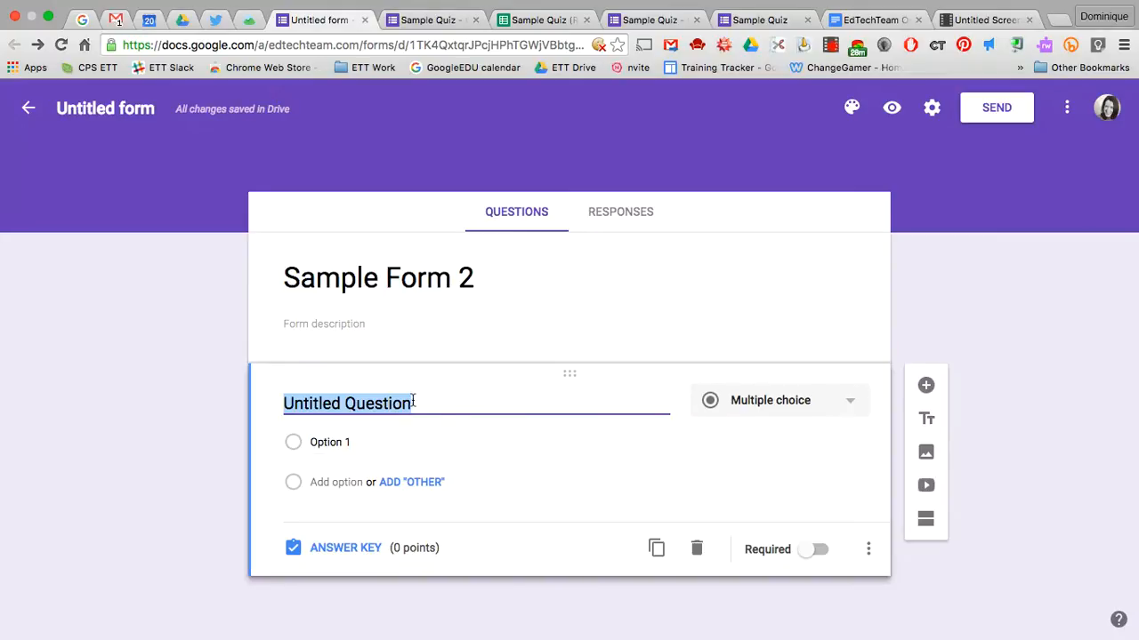
text(What s)
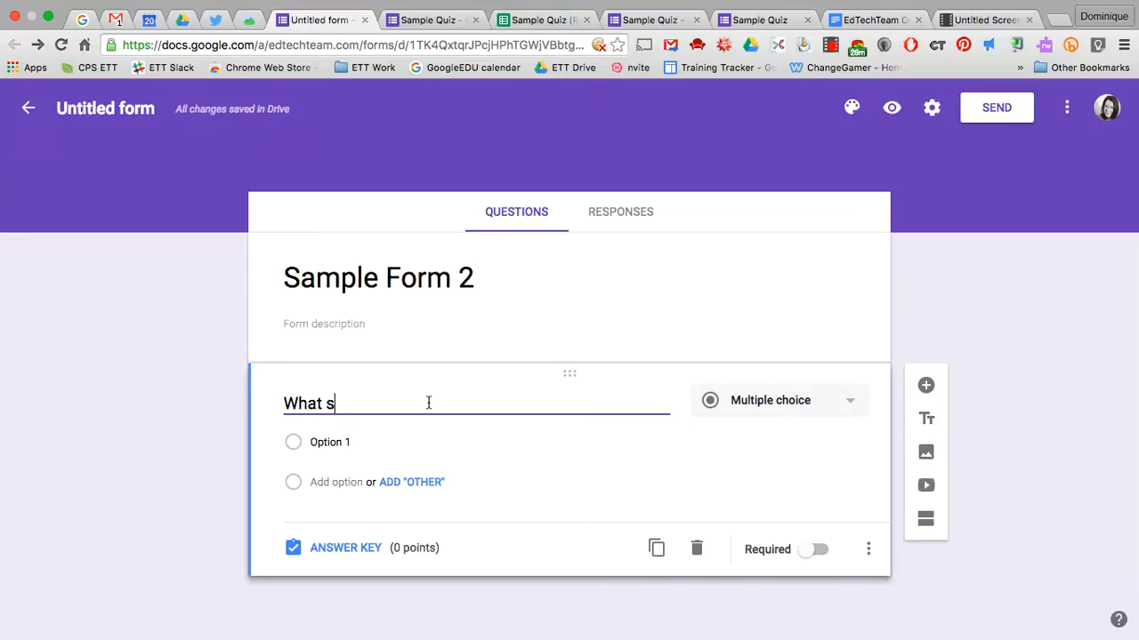
key(BackSpace)
text(is your name?)
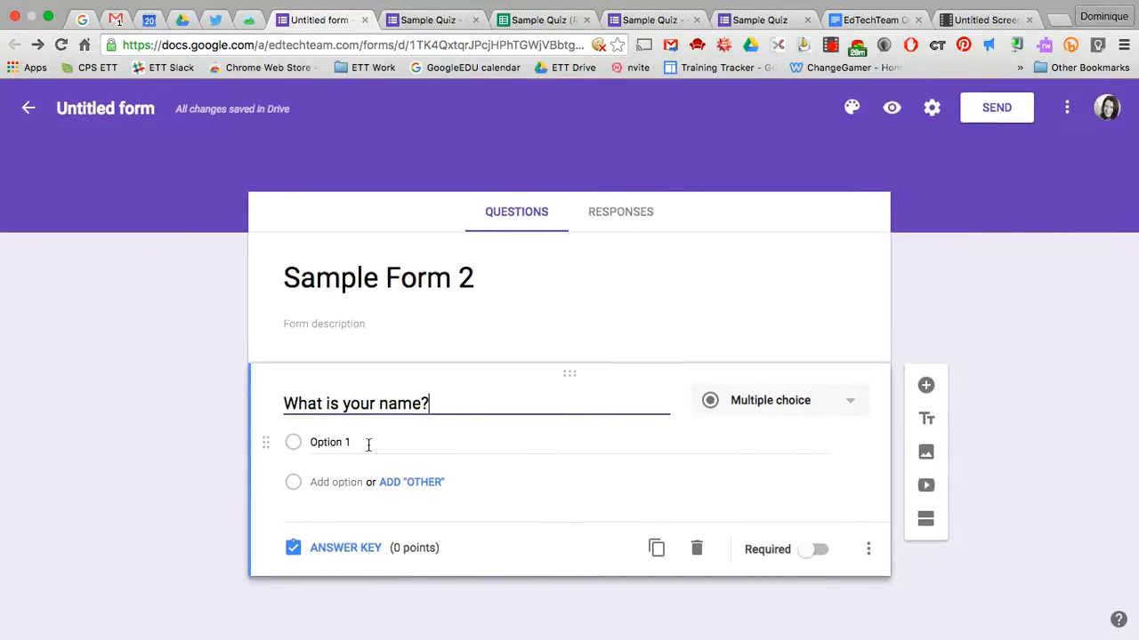
Make the name question a required Short answer and add a question below it
click(850, 406)
click(808, 315)
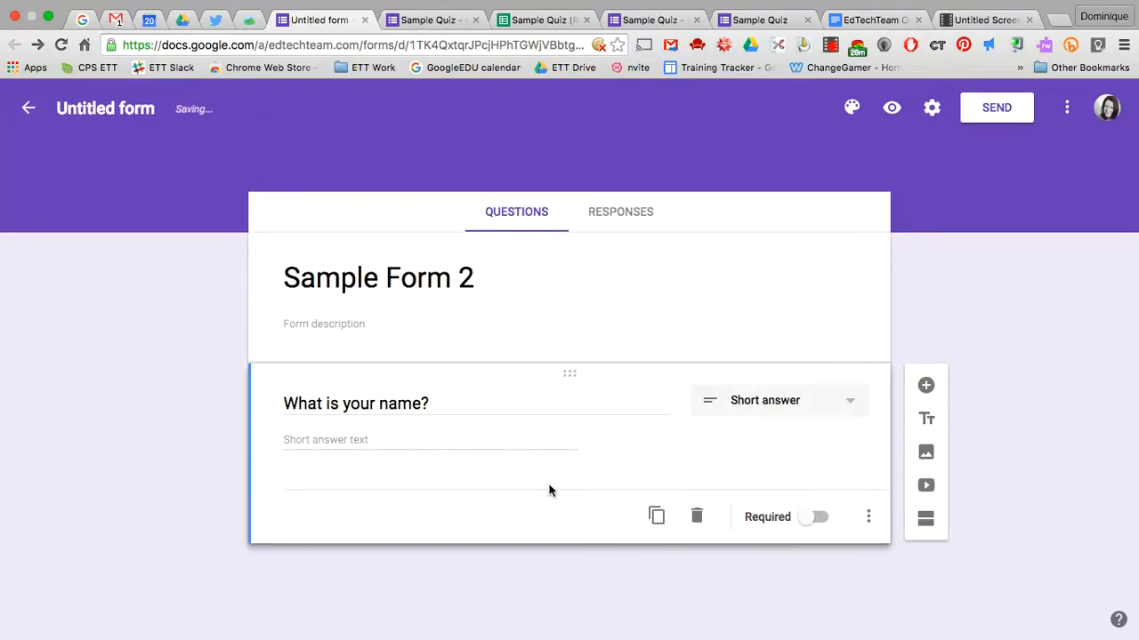
click(807, 519)
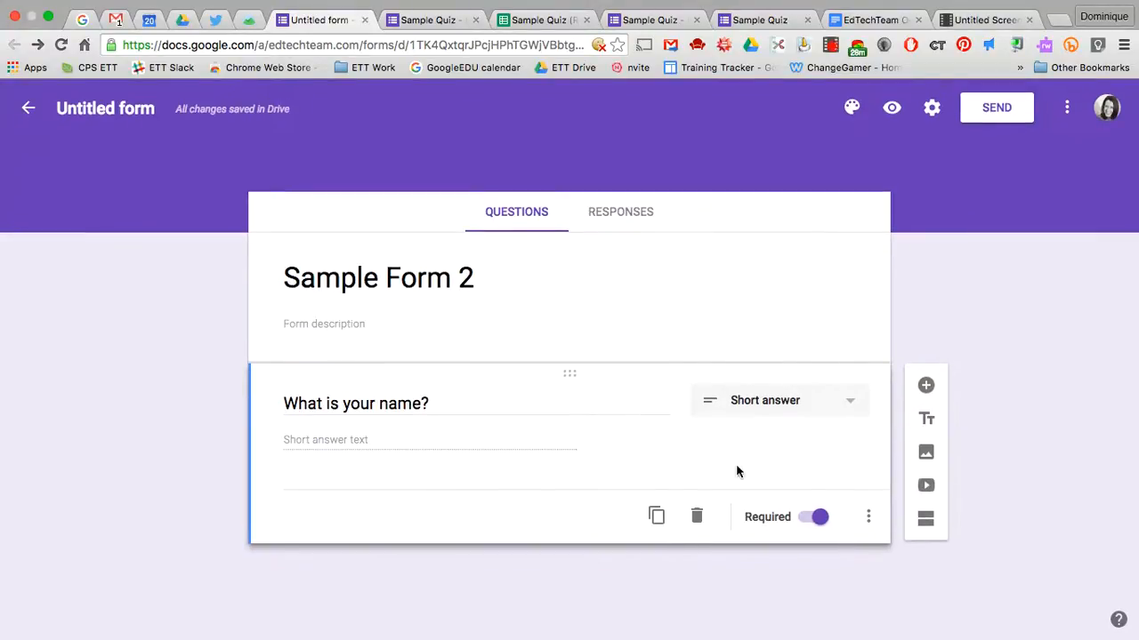
click(925, 385)
Enter 'What is your e-mail address?' as a Short answer question
text(What is your e-mail a)
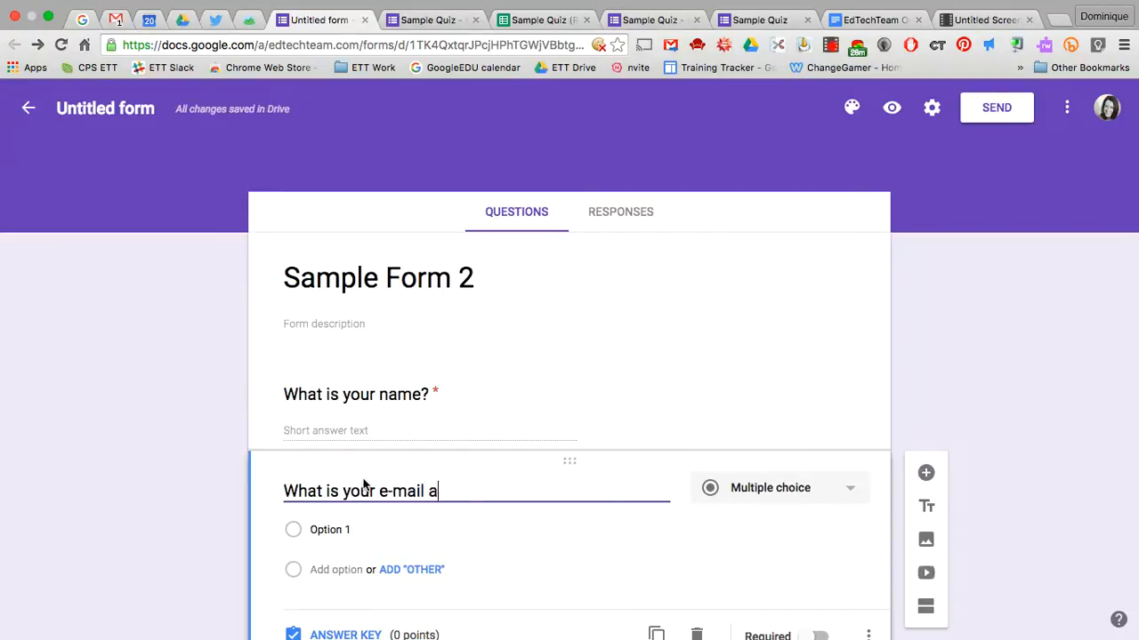
text(ddress?)
scroll(515, 503, down, 2)
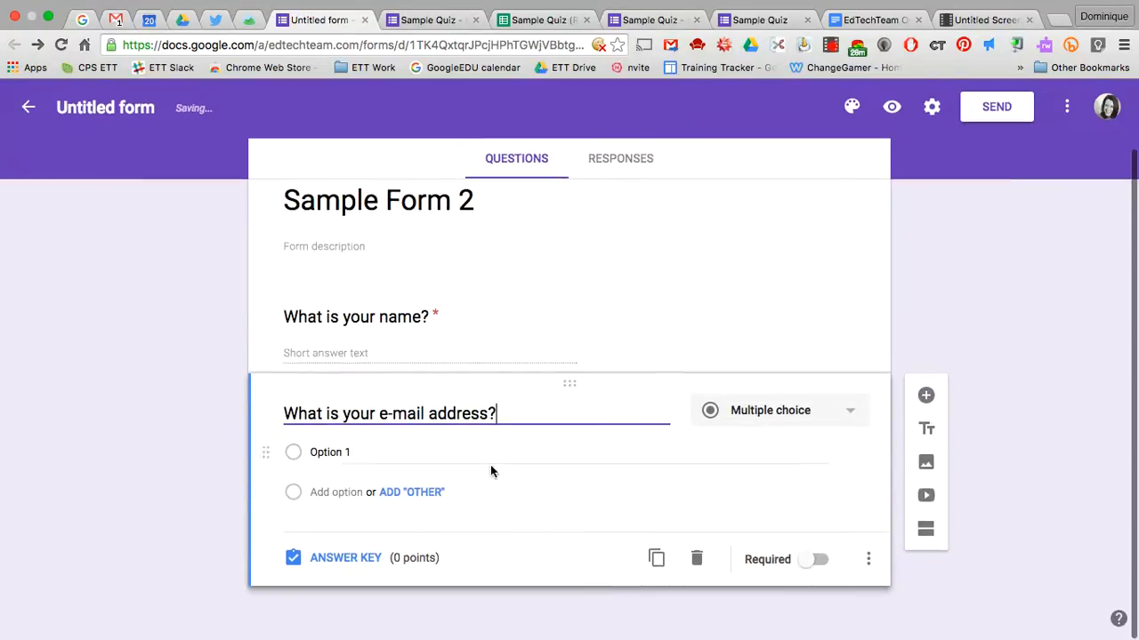
click(803, 411)
click(772, 335)
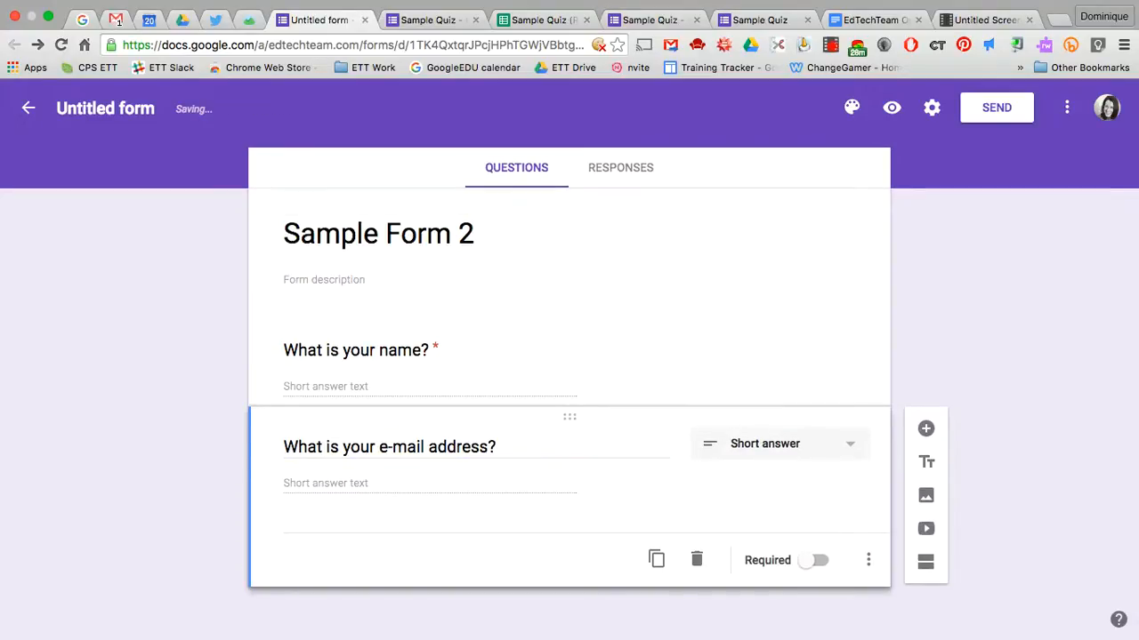
Add Text > Email address validation, make it required, and add another question
click(869, 563)
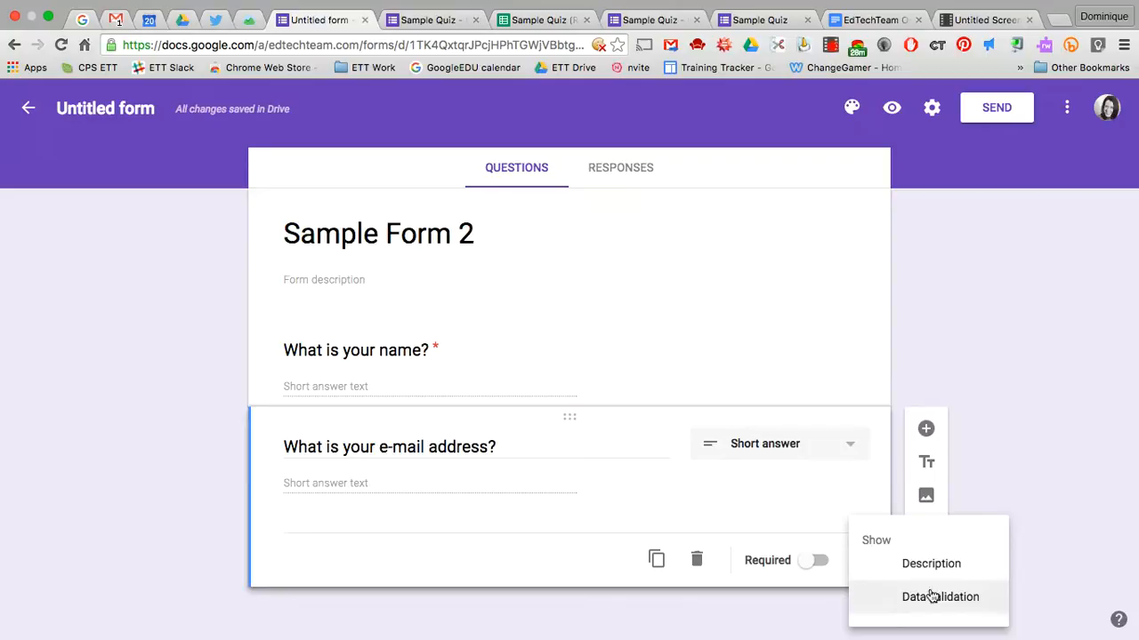
click(931, 596)
click(360, 530)
click(342, 549)
click(475, 526)
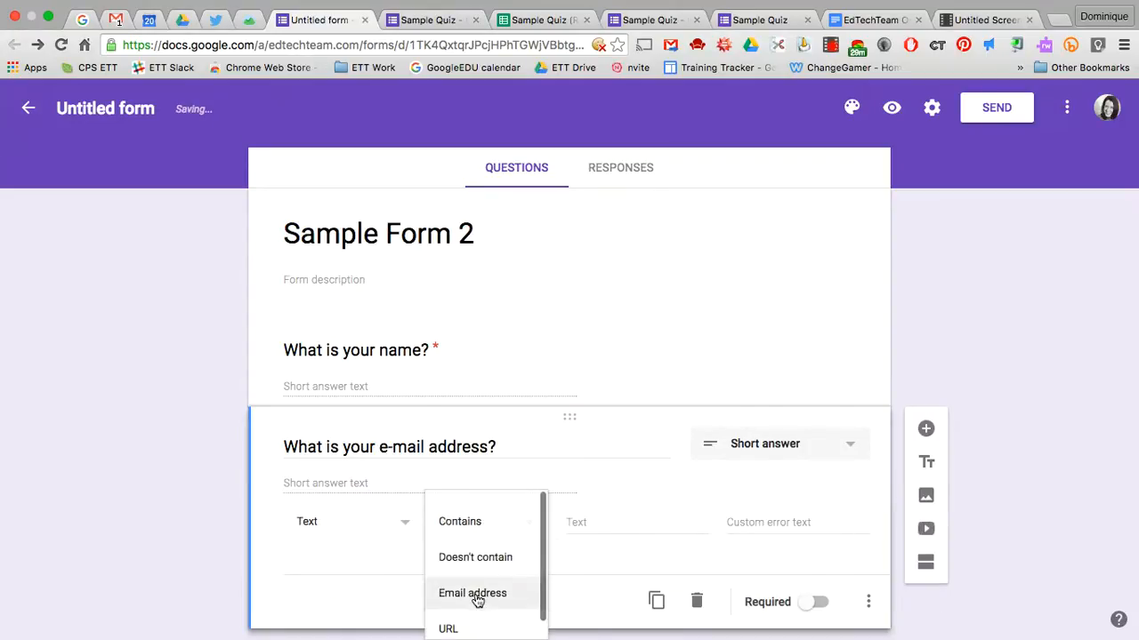
click(476, 593)
click(810, 603)
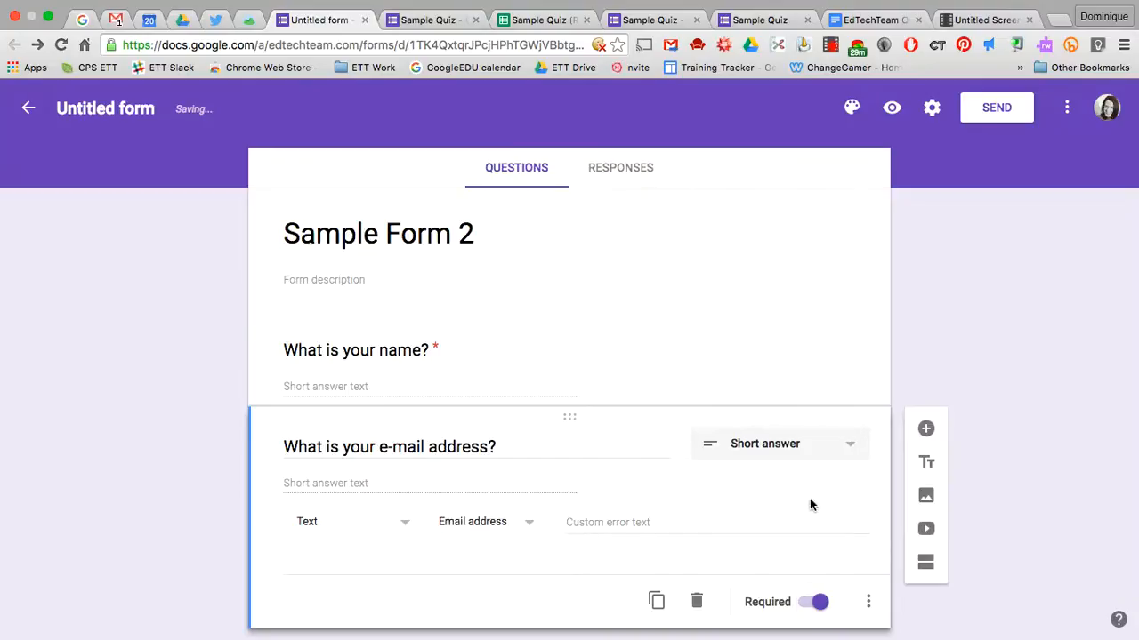
scroll(917, 616, down, 1)
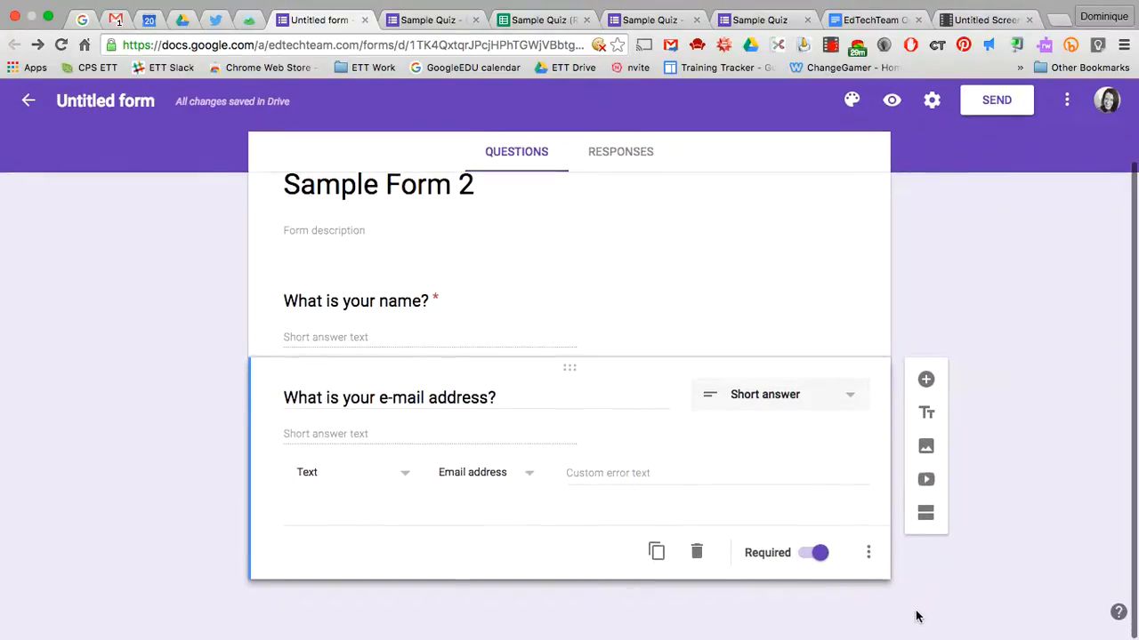
click(925, 387)
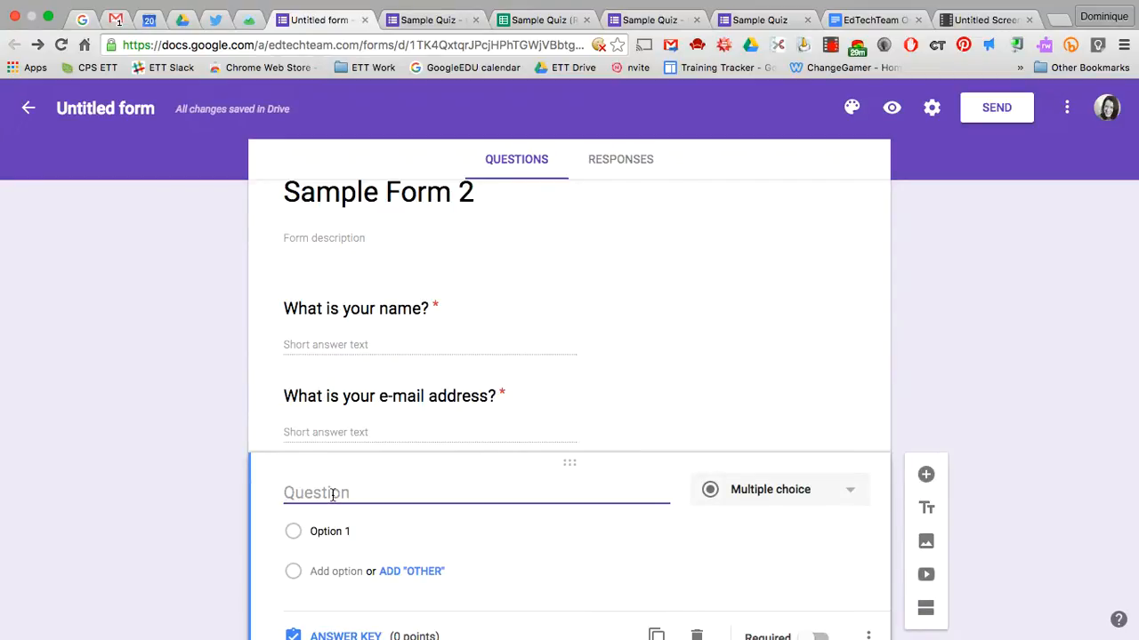
Enter the question asking which side of the United States the Atlantic Ocean lies
text(Look a)
key(BackSpace)
key(BackSpace)
text(ing a )
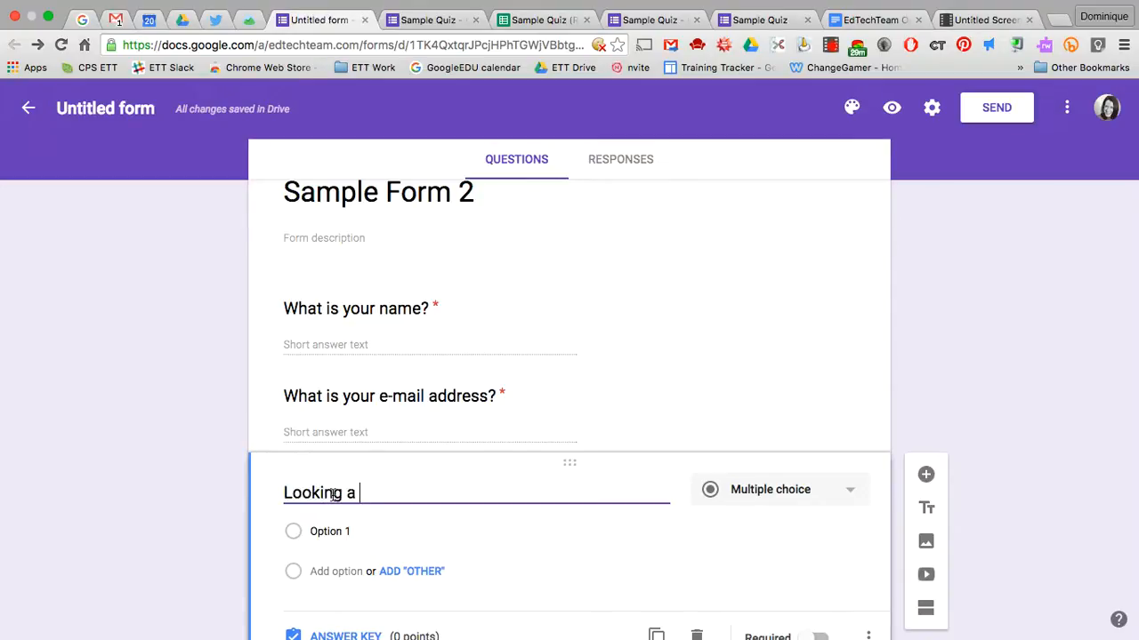
text(t a map of the worl)
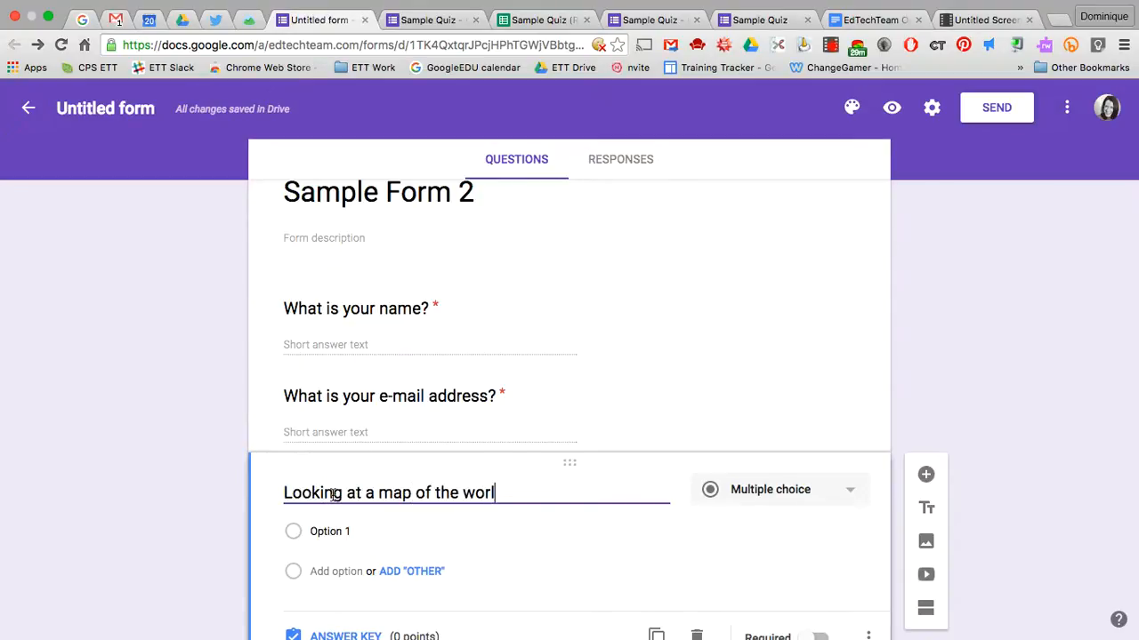
text(d with Antar)
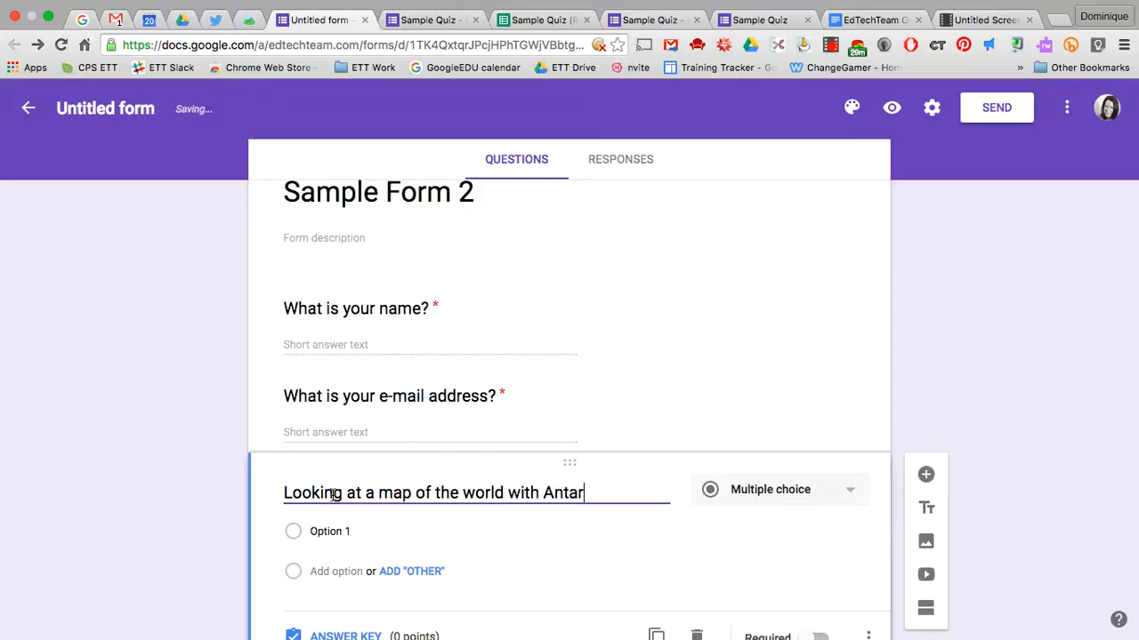
text(tica on the b)
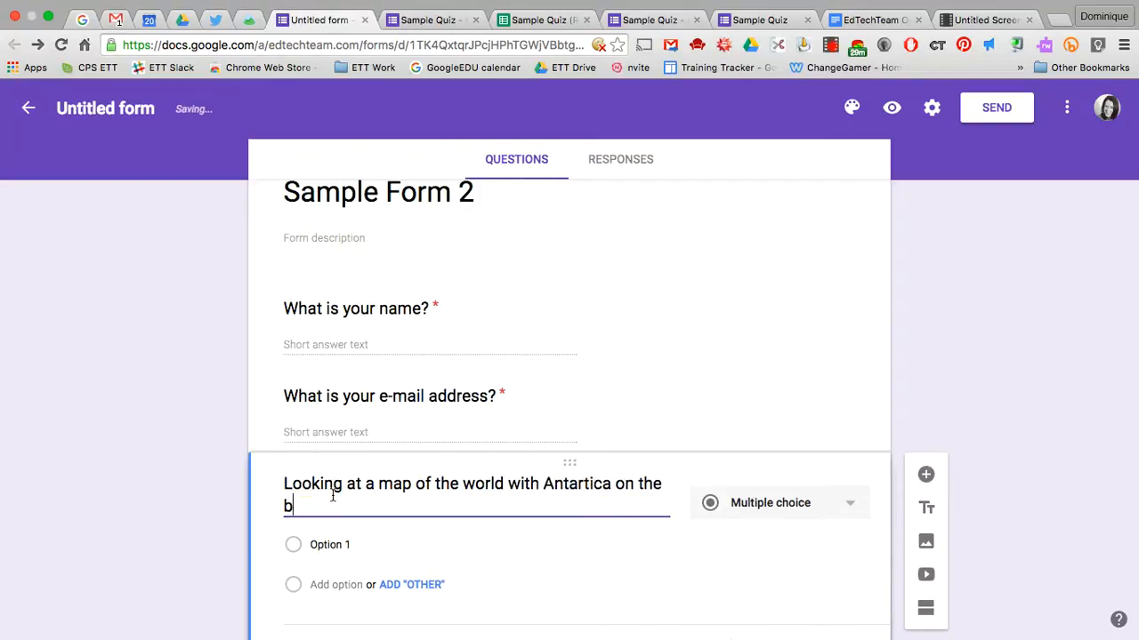
text(ottom, which side )
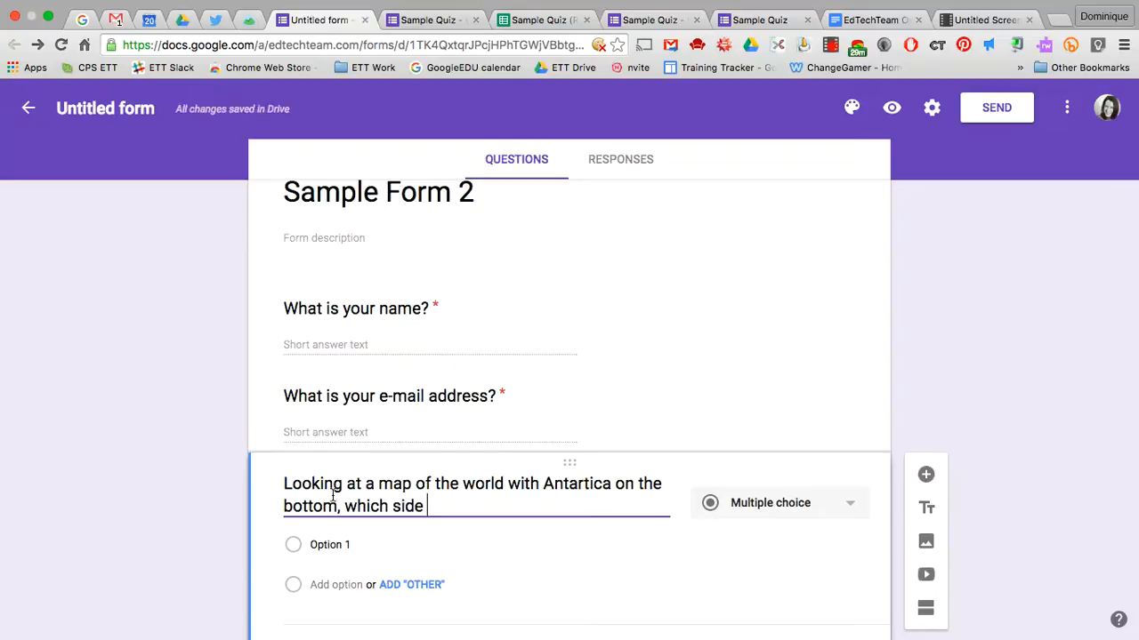
text(of the United Stes)
key(BackSpace)
key(BackSpace)
text(ates would you fi)
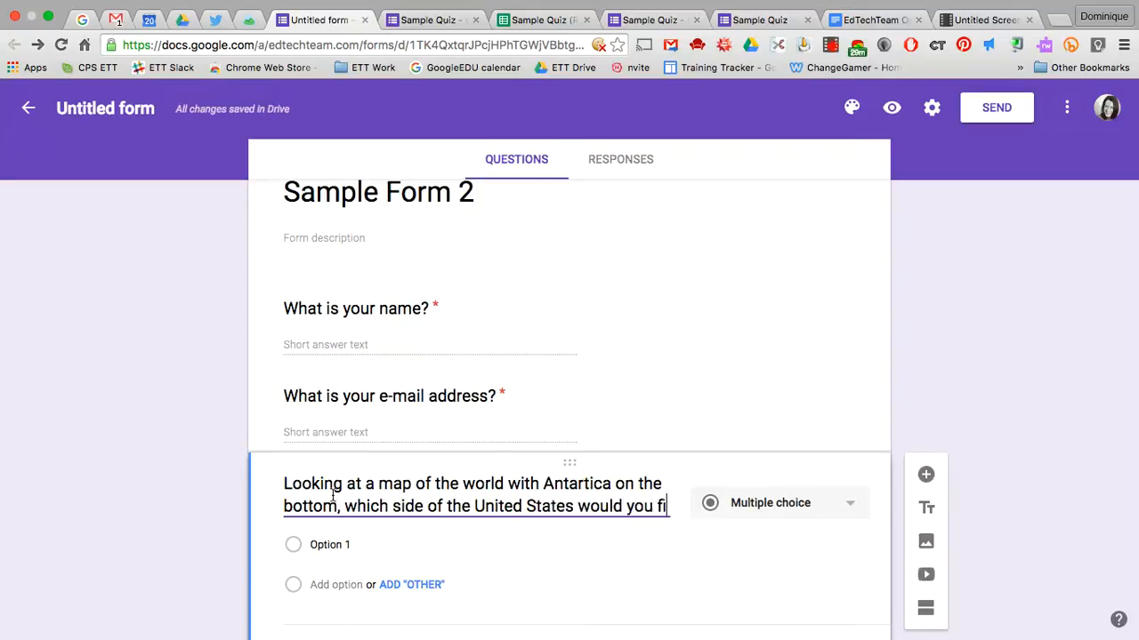
text(nd the Atlantic Ocean?)
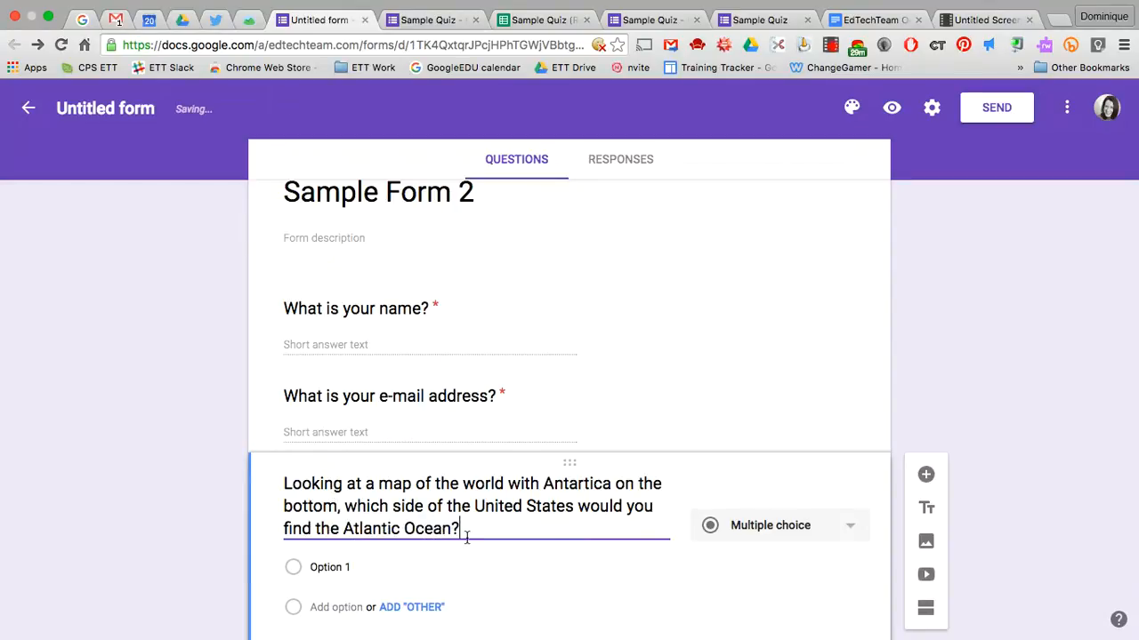
Add answer options East, West, North and South, then open the answer key
scroll(466, 537, down, 2)
click(341, 457)
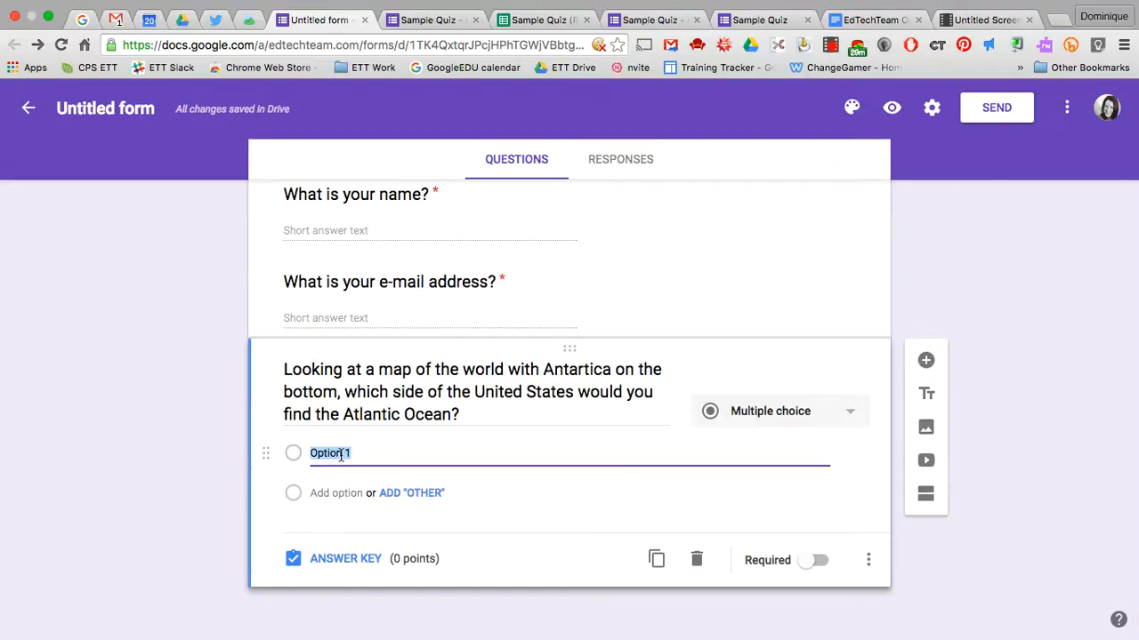
text(East)
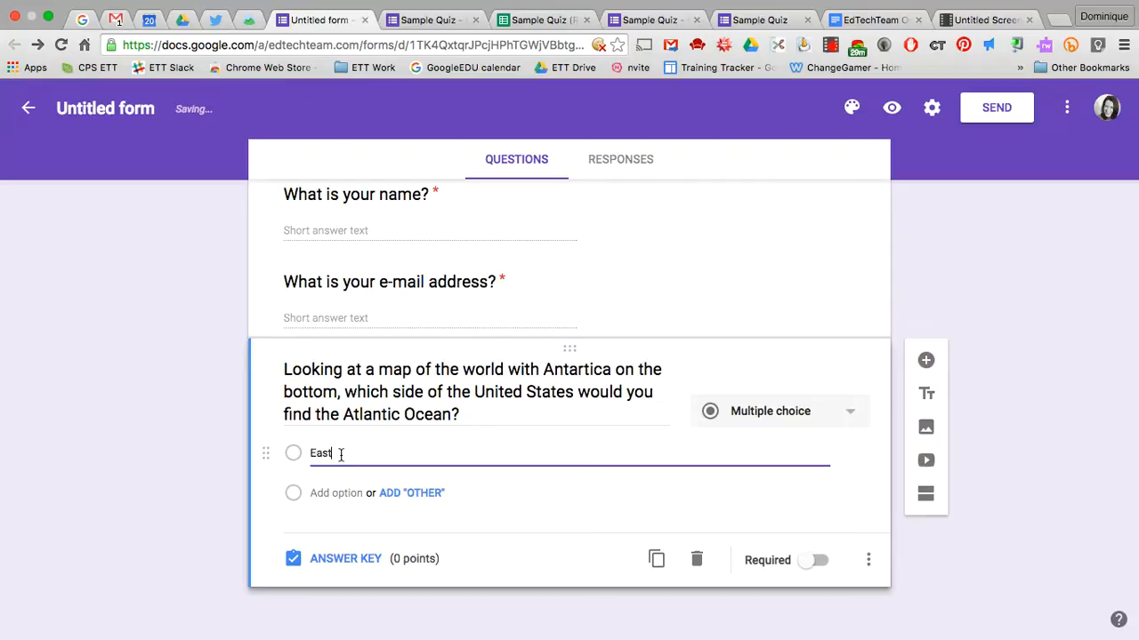
key(Return)
text(West)
key(Return)
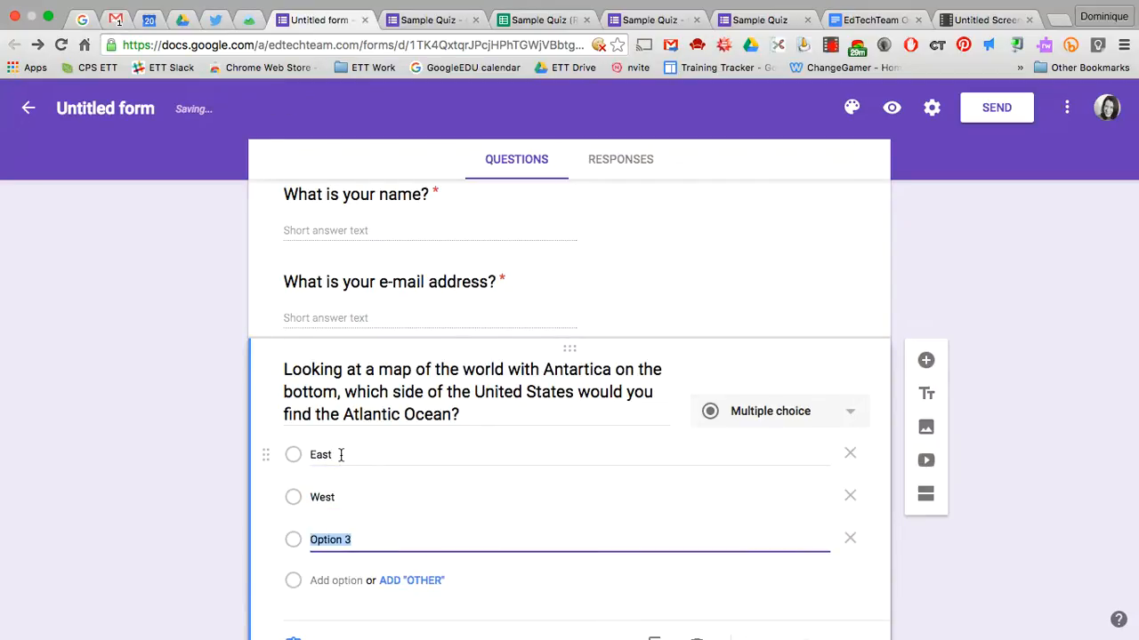
text(North)
key(Return)
text(South)
scroll(462, 485, down, 3)
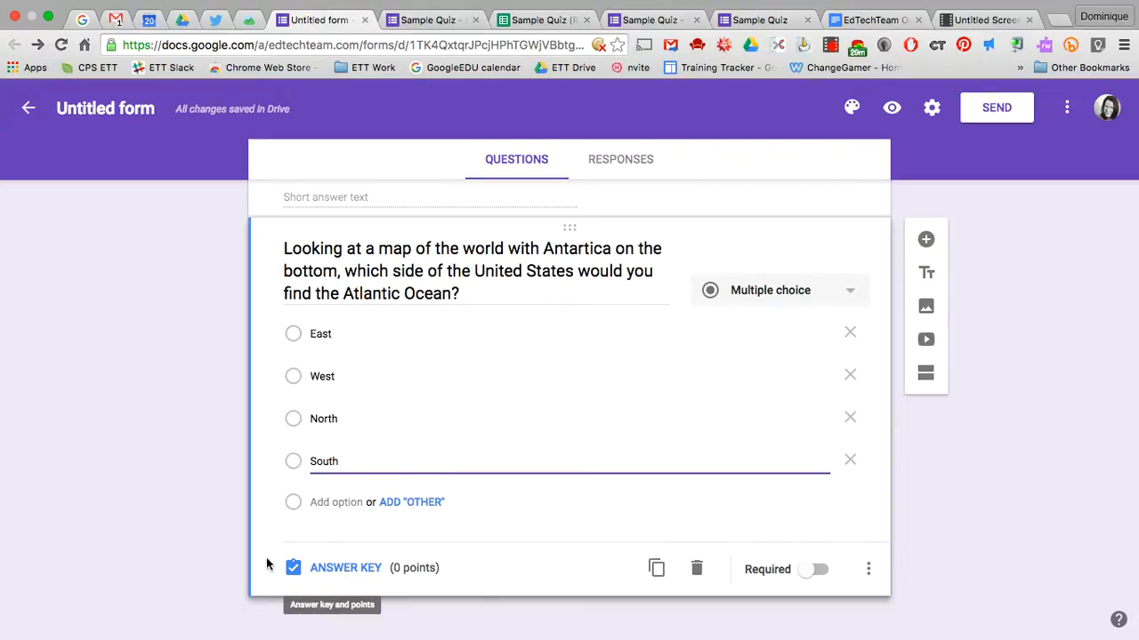
click(359, 573)
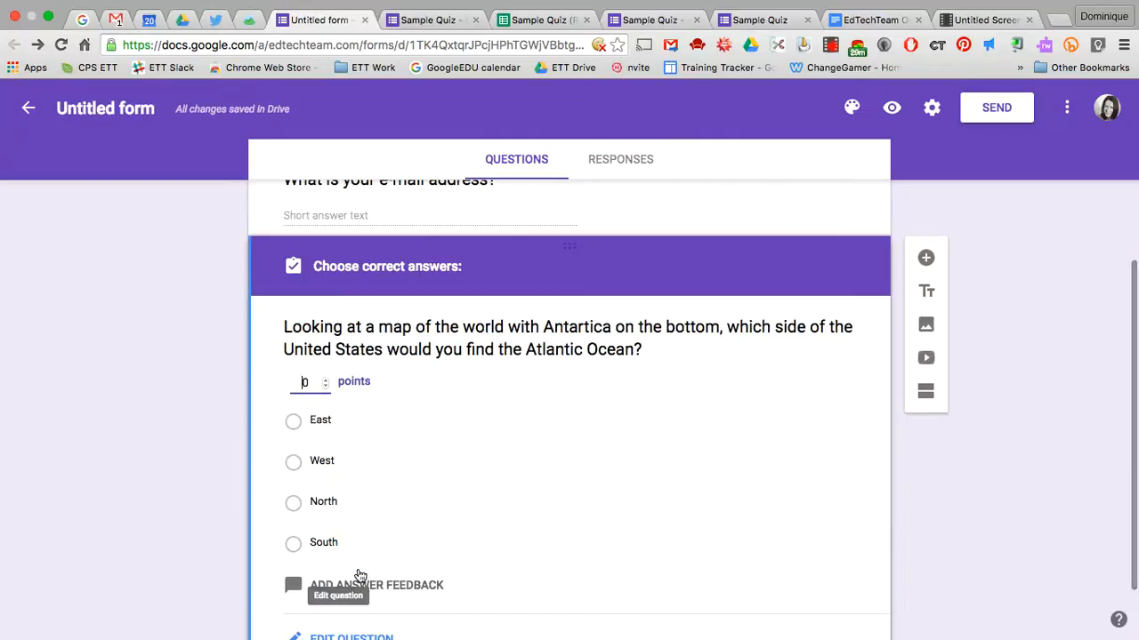
Make the Atlantic question worth 1 point with East correct, and add a new question
key(BackSpace)
text(1)
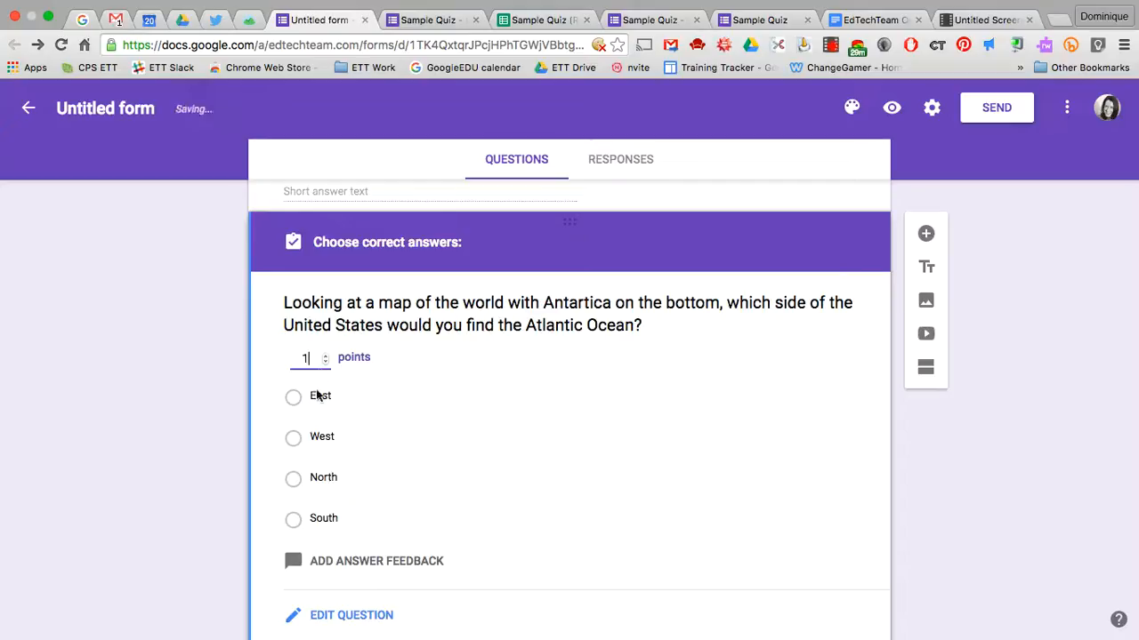
scroll(338, 430, down, 2)
click(293, 342)
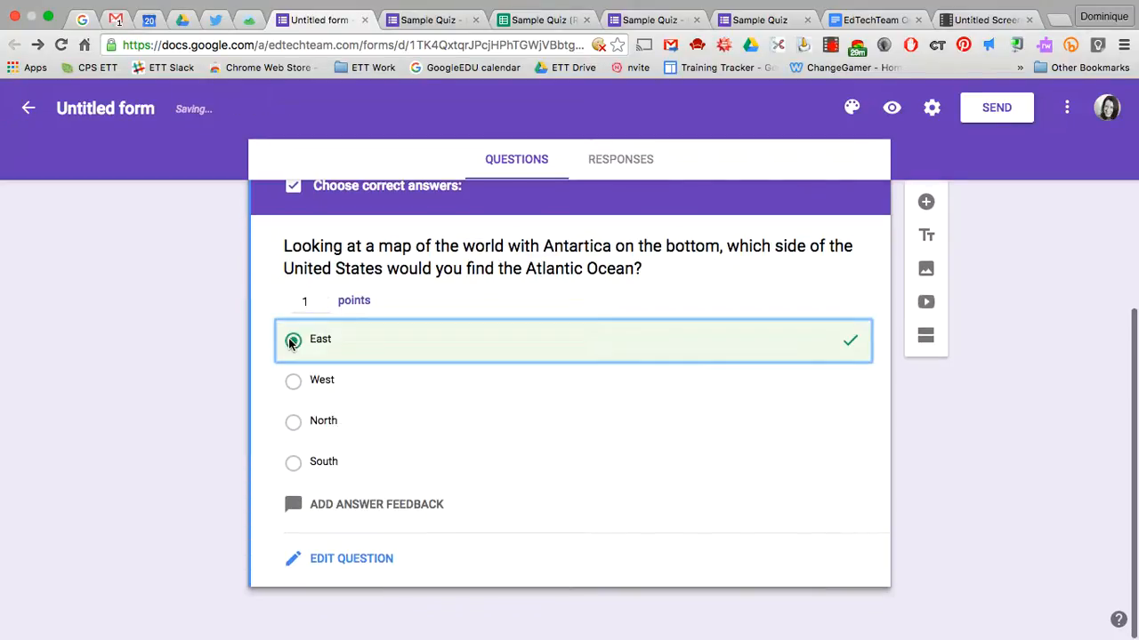
scroll(578, 416, up, 5)
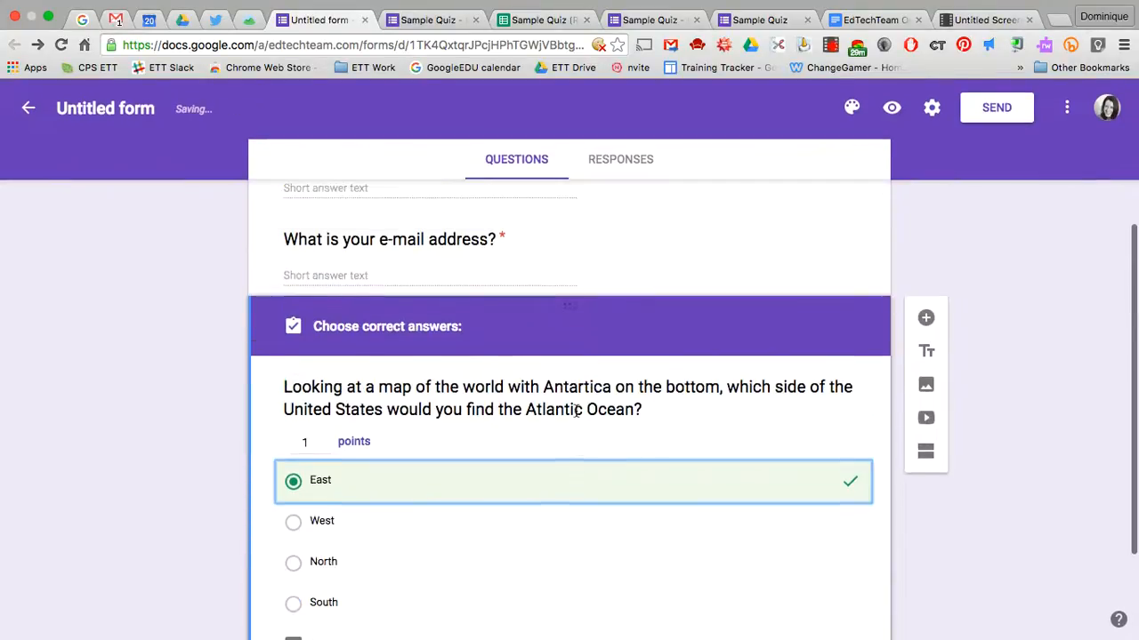
scroll(577, 414, down, 3)
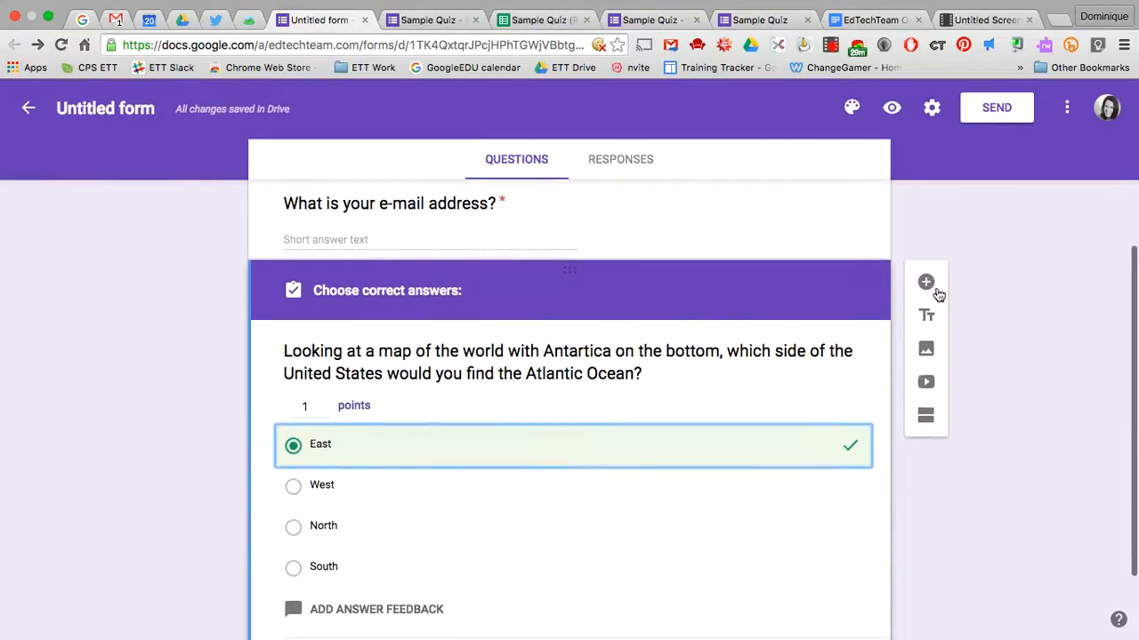
click(926, 282)
Write the question 'If you were to come and visit me in Guadalajara, Mexico, what type of music was born there?'
text(IF)
key(BackSpace)
key(BackSpace)
text(f you)
key(BackSpace)
key(BackSpace)
key(BackSpace)
key(BackSpace)
text(you were to come and visit me in Guadalajara,)
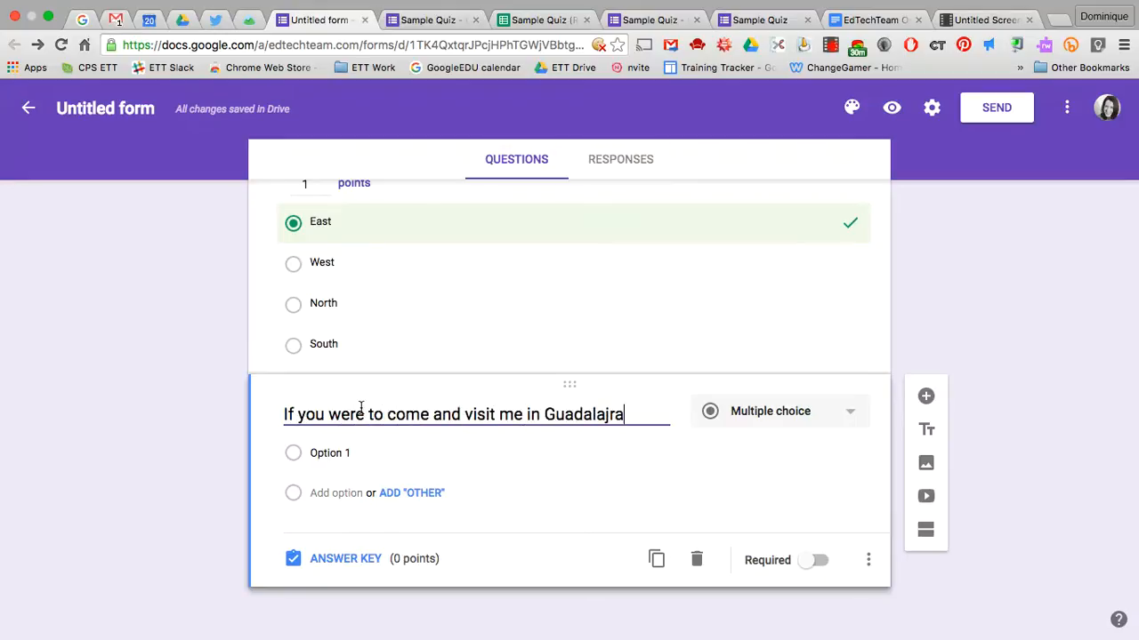
key(BackSpace)
key(BackSpace)
key(BackSpace)
key(BackSpace)
text(ara, Mexico, what )
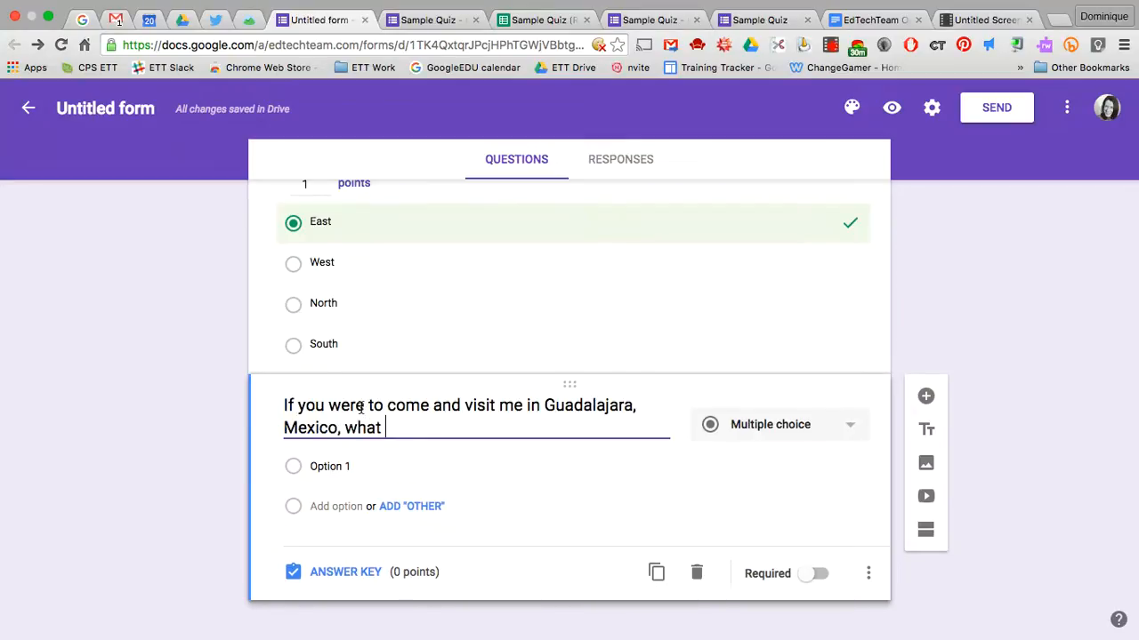
text(type of music was borth ther)
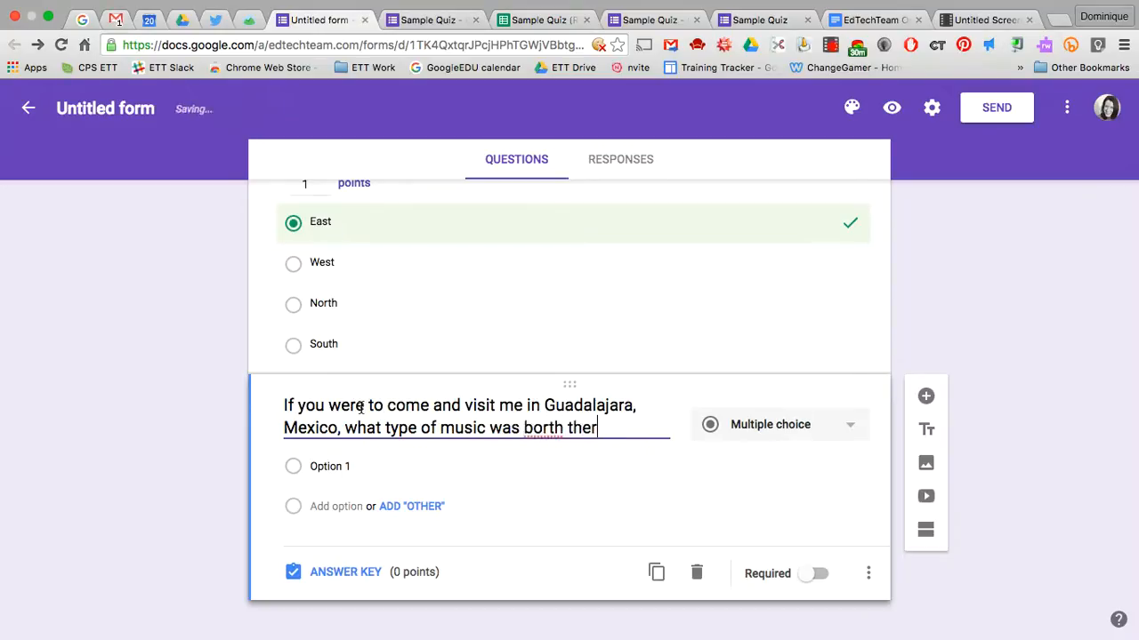
key(BackSpace)
key(BackSpace)
key(BackSpace)
key(BackSpace)
key(BackSpace)
key(BackSpace)
text(n there?)
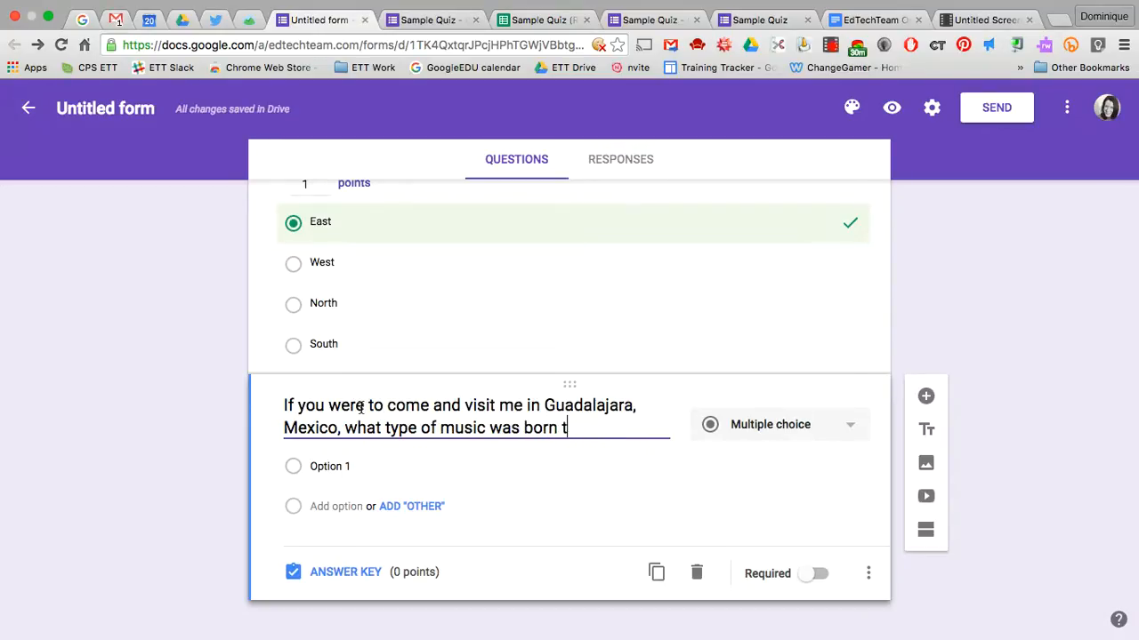
Enter the answer options Salsa, Jazz, Polka and Mariachi
click(375, 470)
text(Salsa)
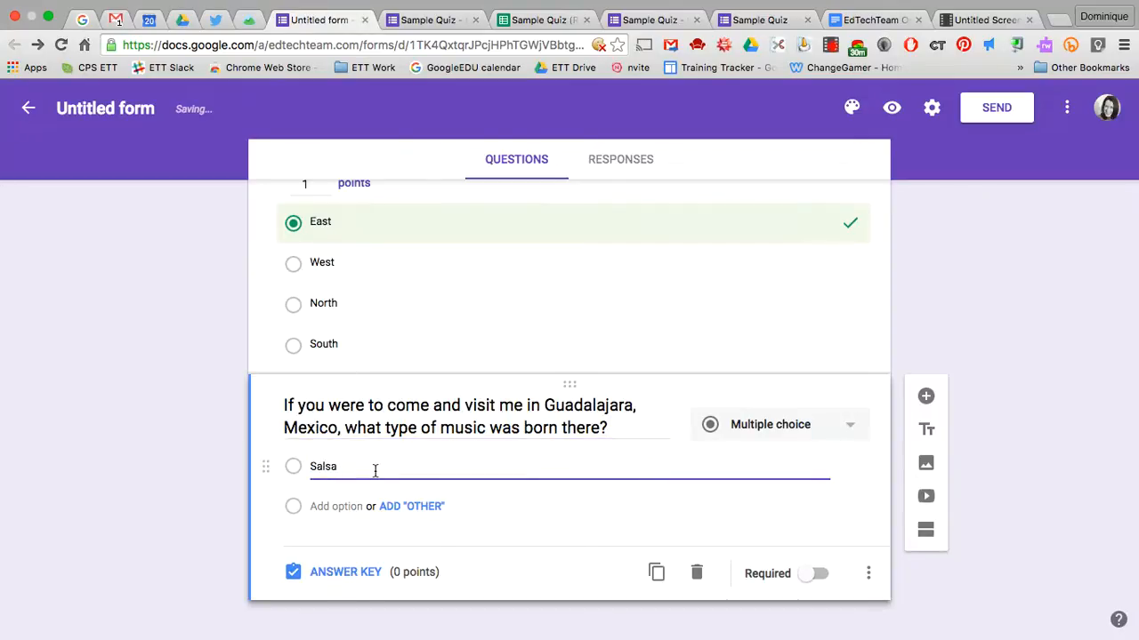
key(Return)
text(Jazz)
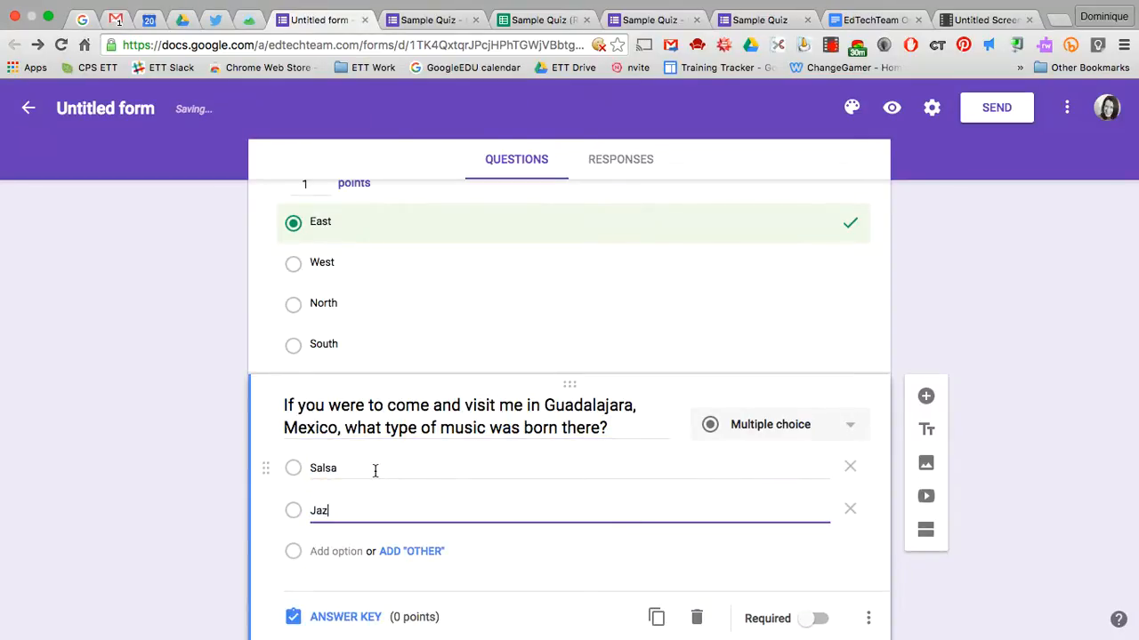
key(Return)
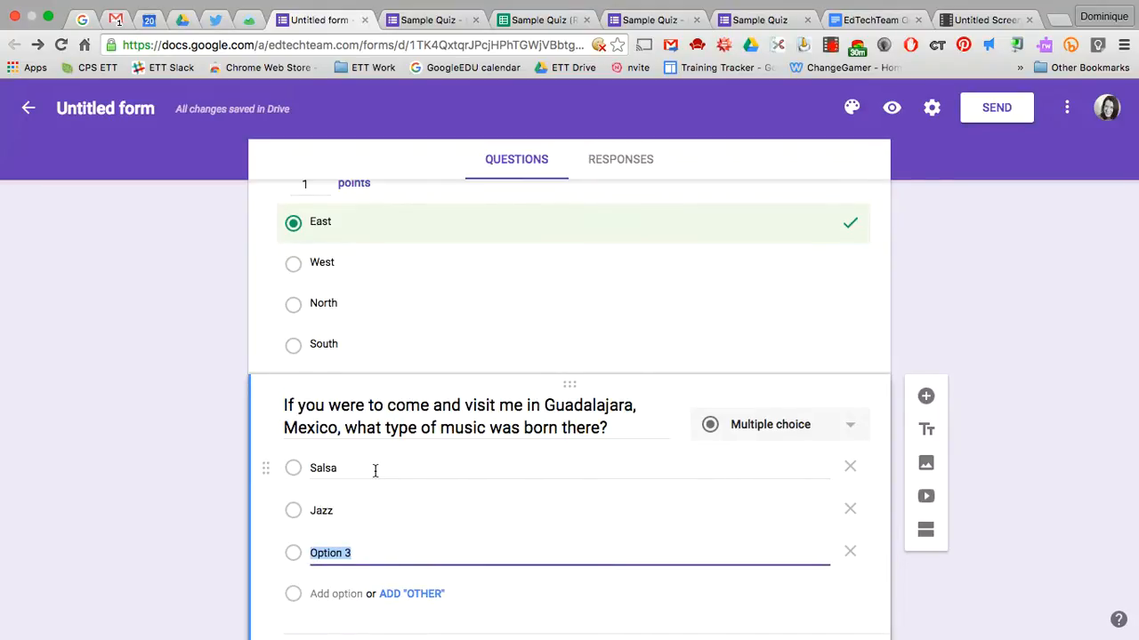
text(Polka)
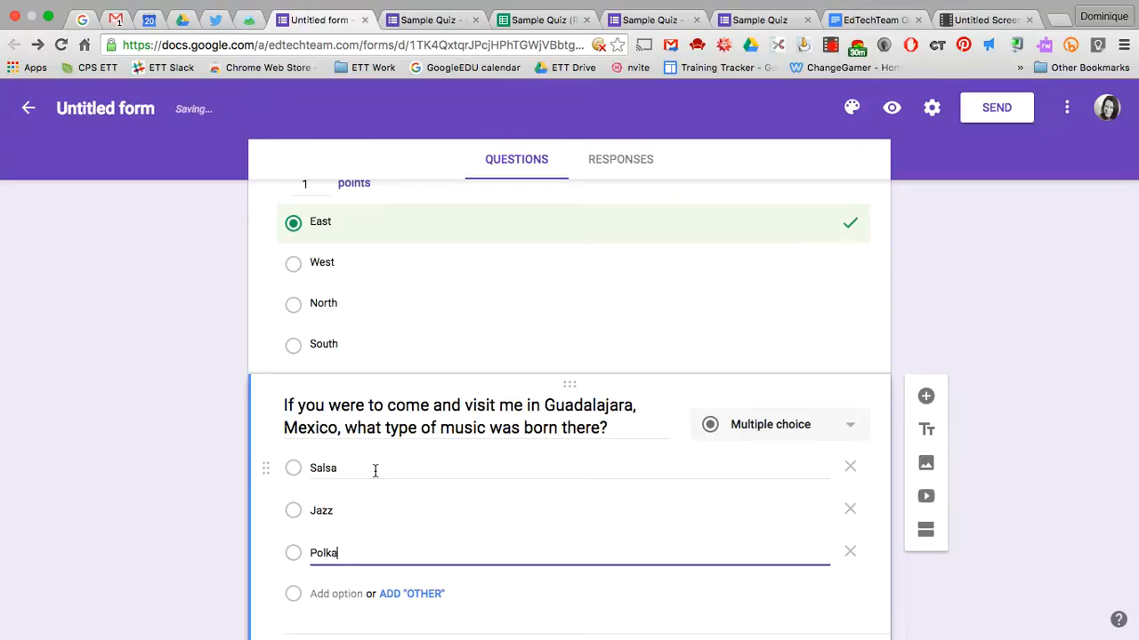
key(Return)
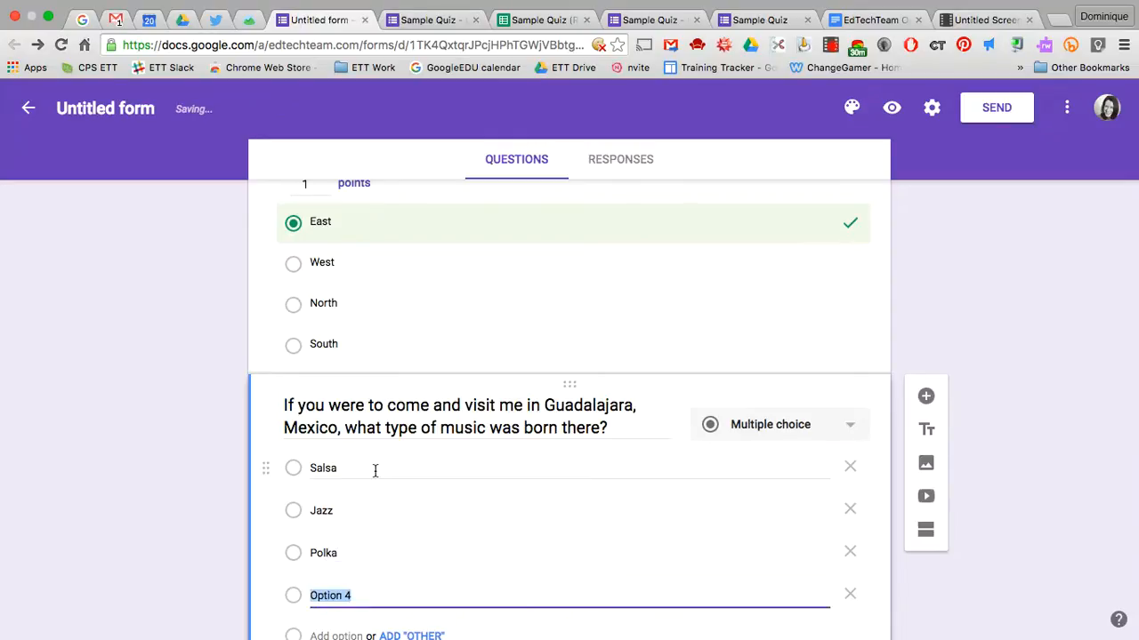
text(Mariachi)
Mark Mariachi as the correct answer worth 1 point, then add a new blank question
scroll(374, 469, down, 3)
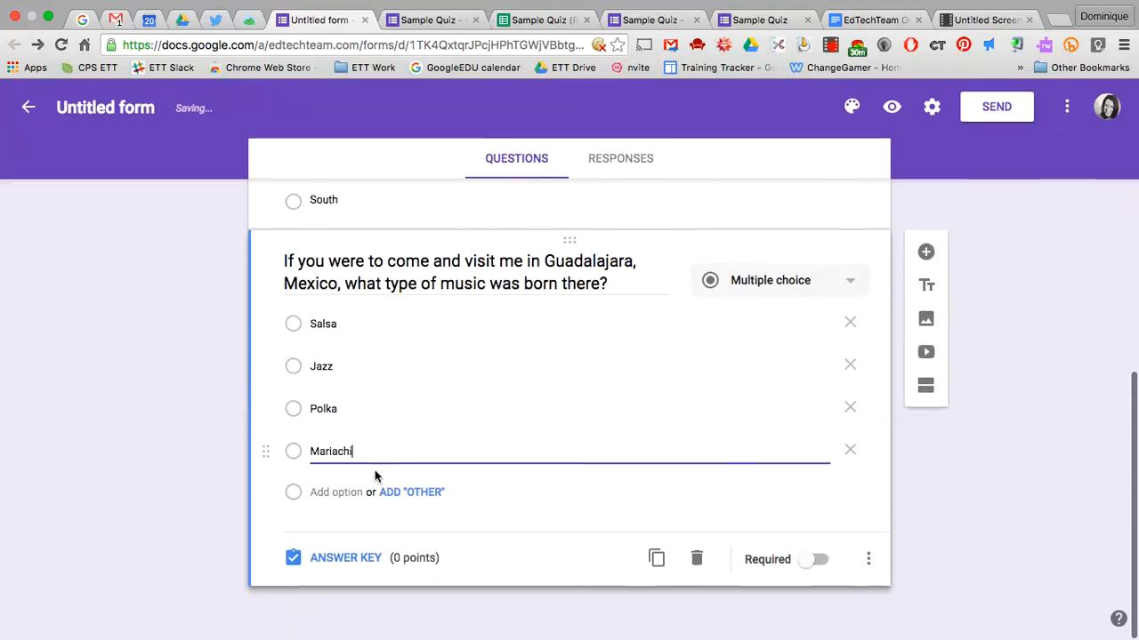
click(347, 558)
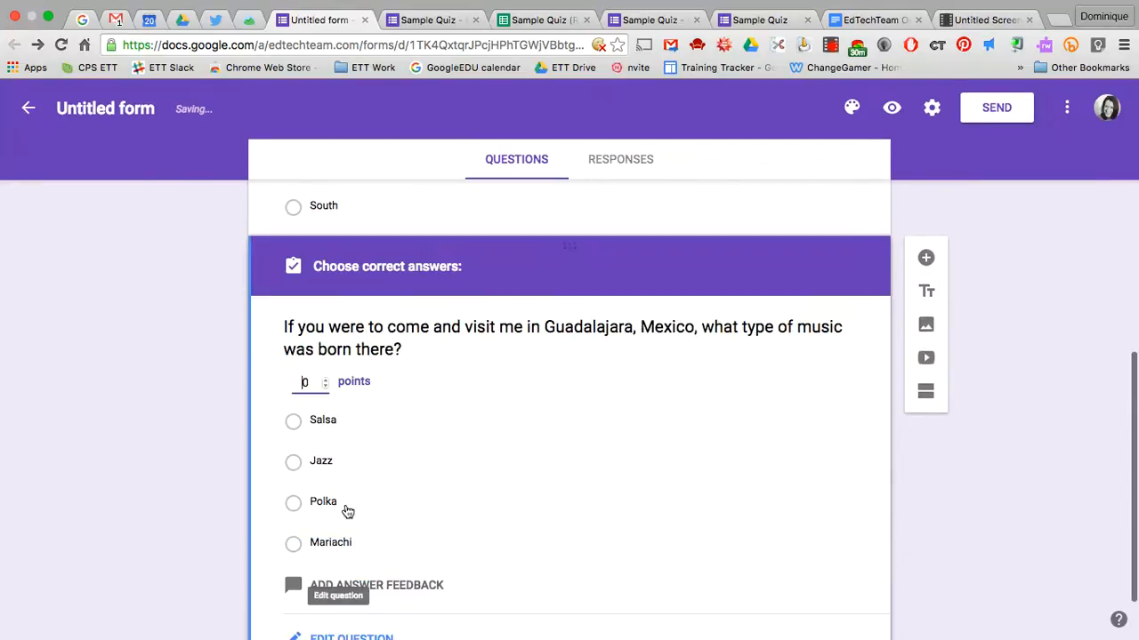
click(296, 546)
click(312, 383)
text(1)
scroll(452, 498, down, 2)
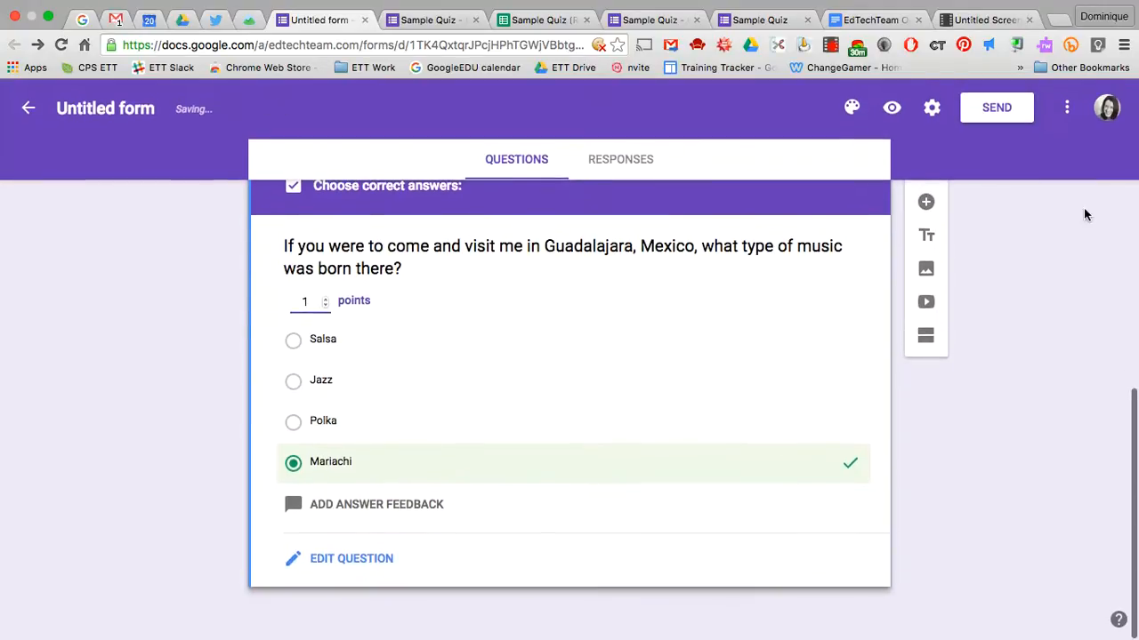
click(926, 203)
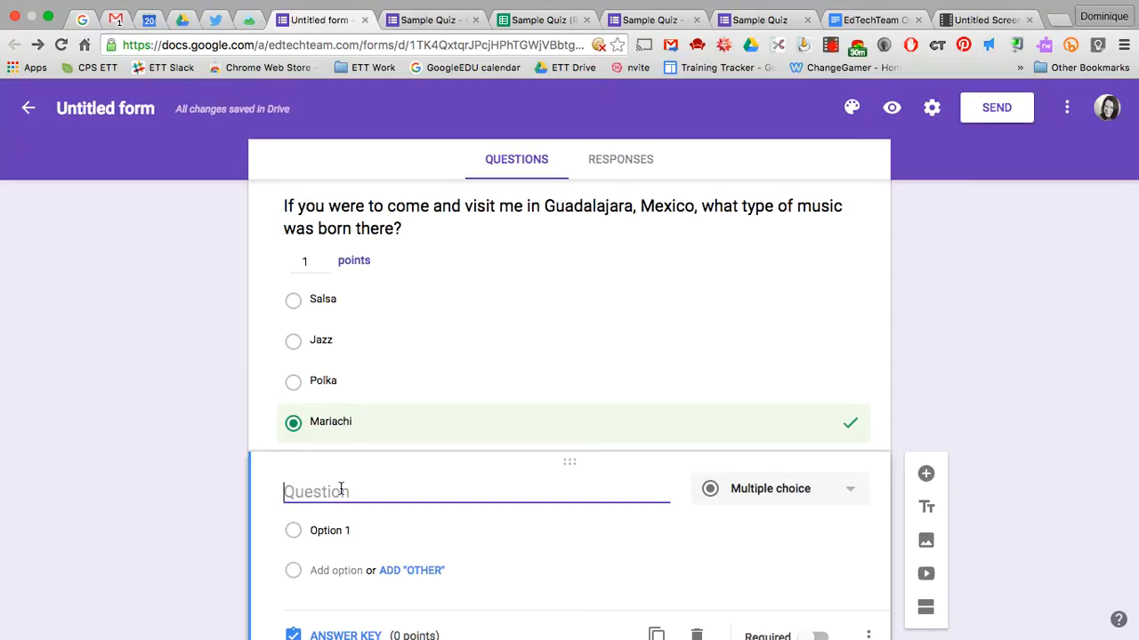
Write the question title asking which continents were involved in the Colombian Exchange trading
scroll(341, 490, down, 2)
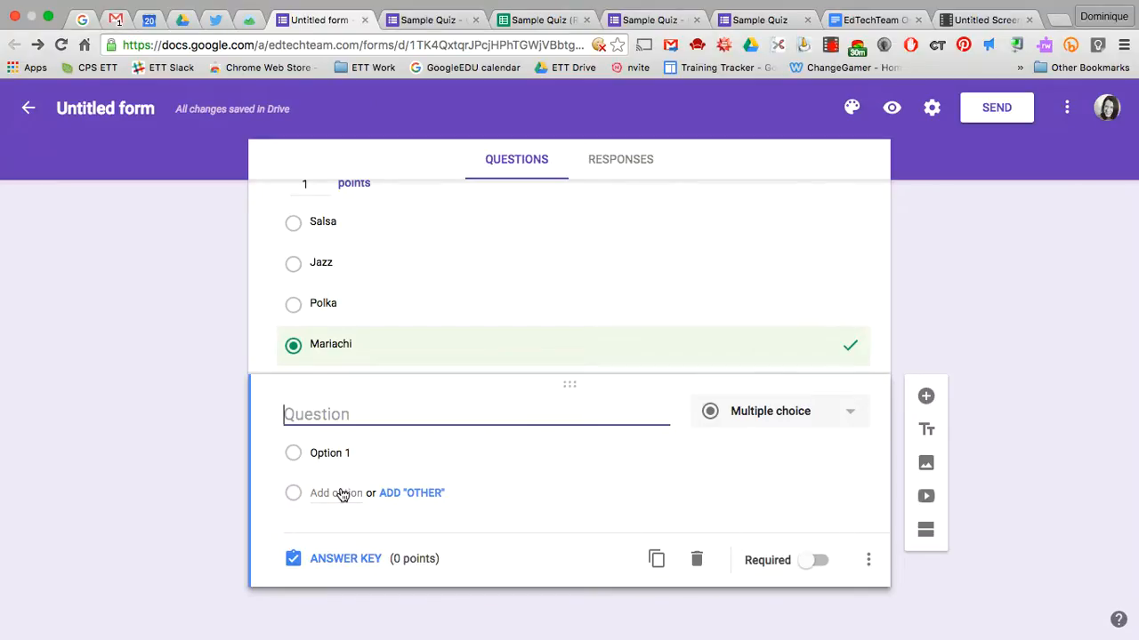
text(During)
text(the Colombian)
text( Exhang)
text(ag)
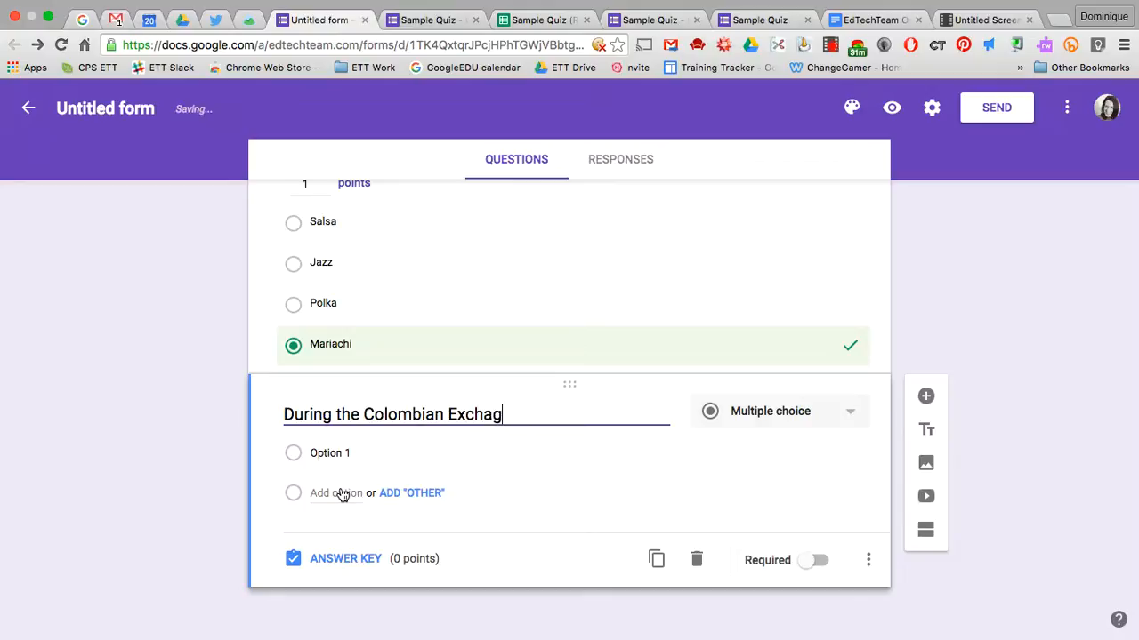
key(BackSpace)
text(nge, which o)
key(BackSpace)
text(continents were)
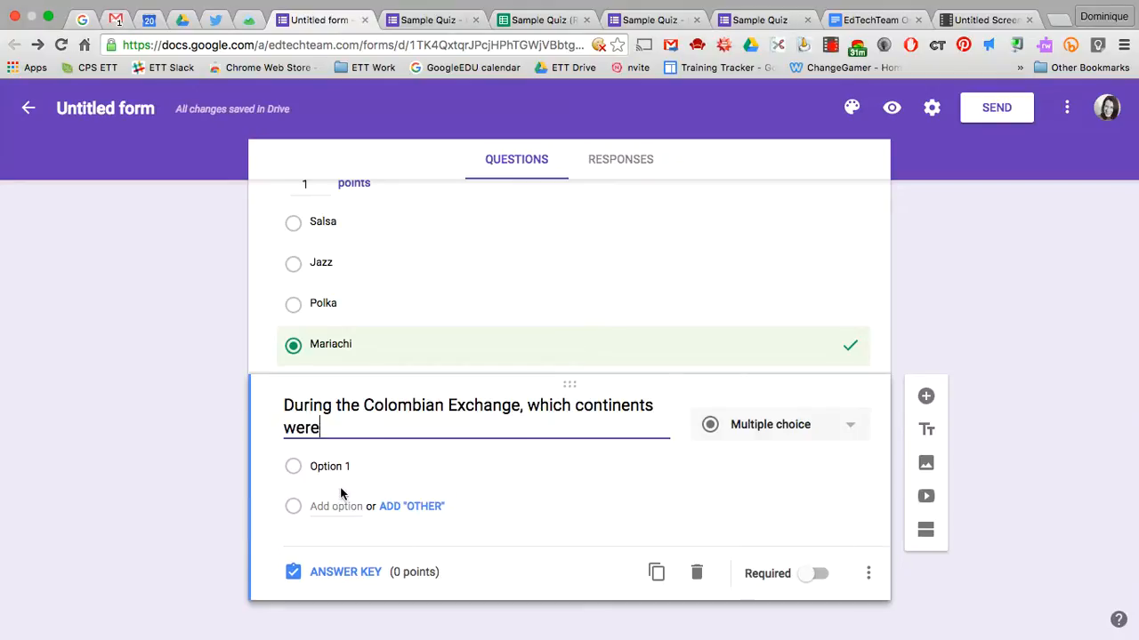
text( involved )
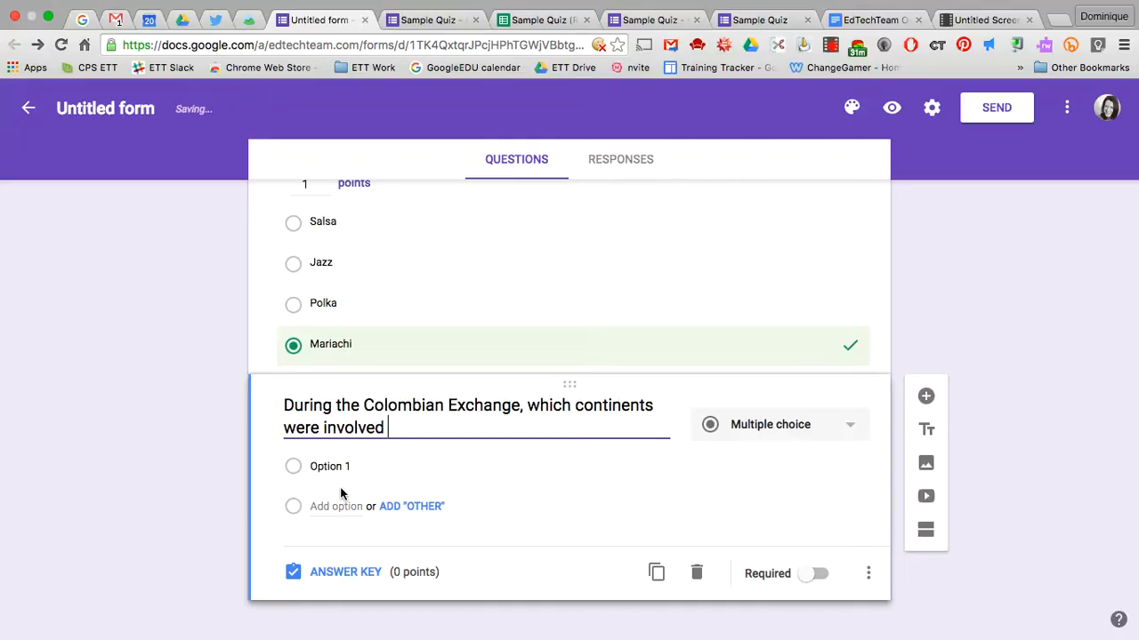
text(with the trading?)
Add the options North America, South America, Europe, Africa, Antartica and Australia
click(346, 466)
text(NO)
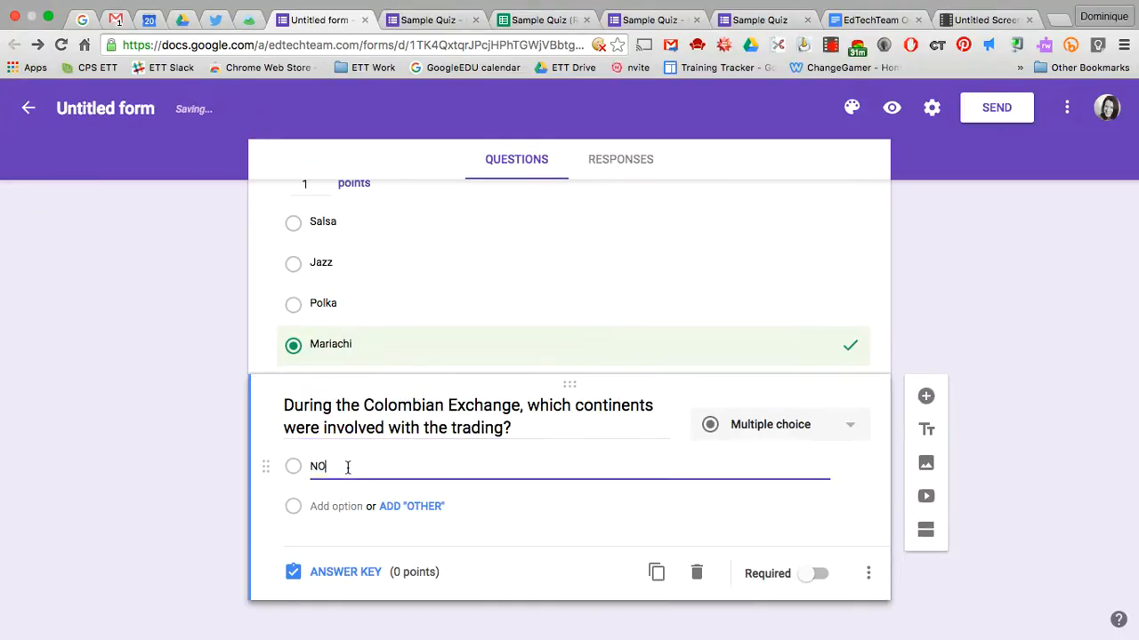
text(r)
key(BackSpace)
key(BackSpace)
text(orth)
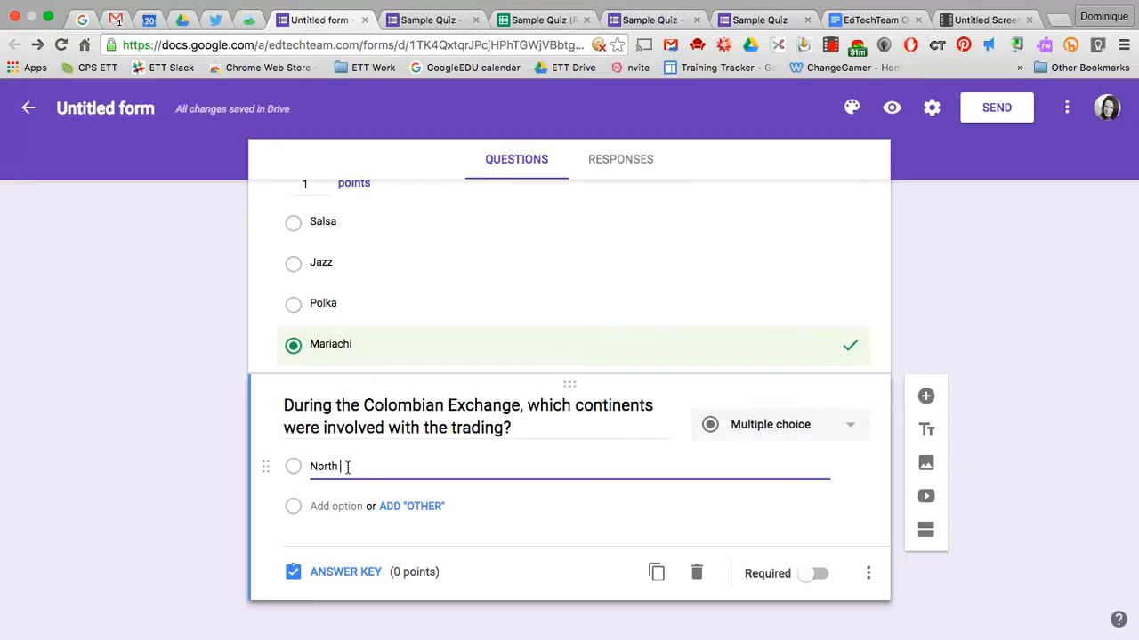
text( America)
key(Return)
text(S)
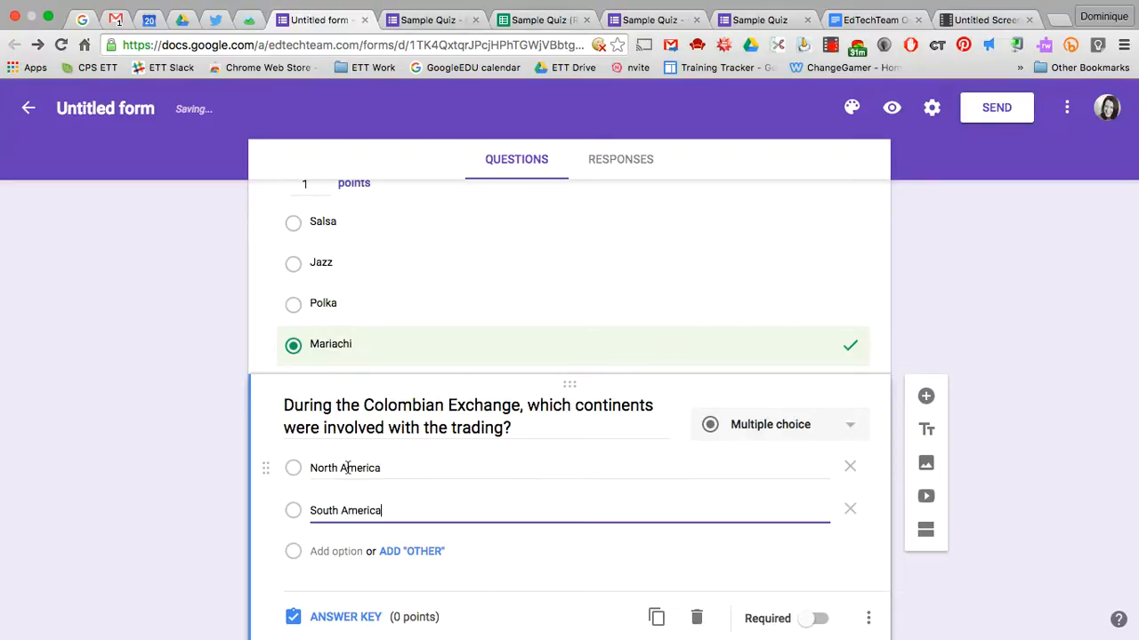
key(Return)
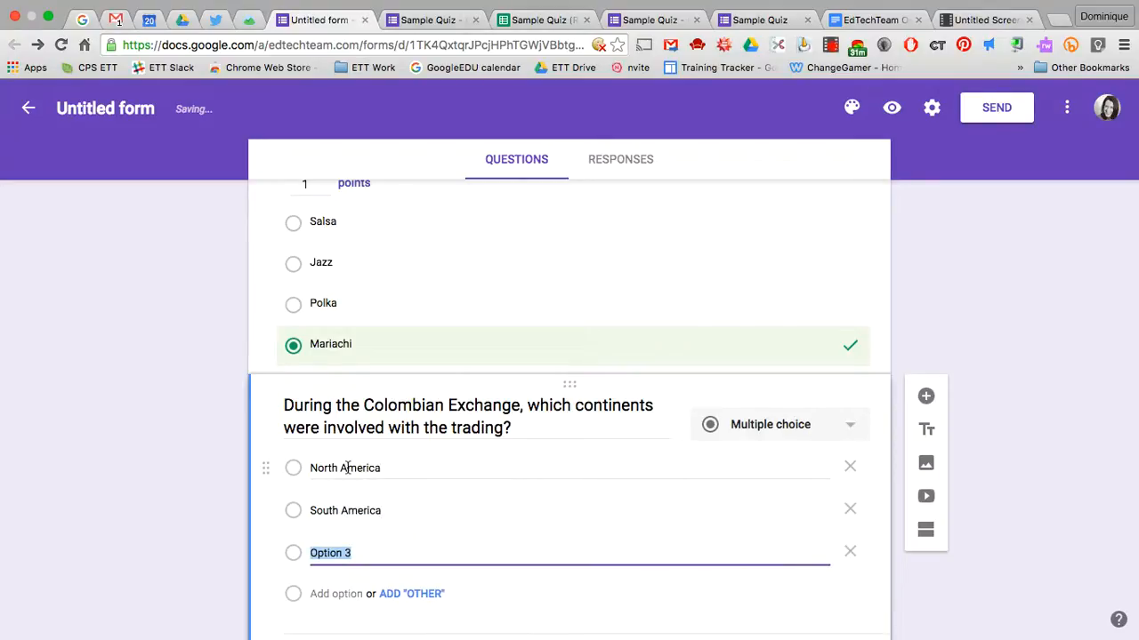
text(E)
text(r)
key(BackSpace)
text(urope)
key(Return)
text(Africa)
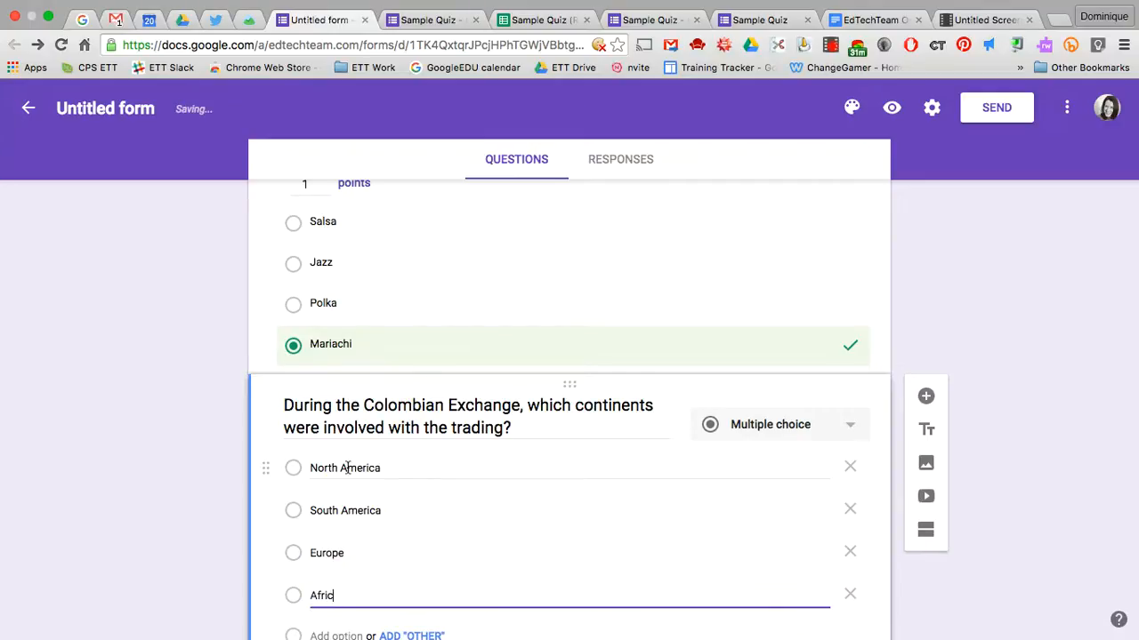
key(Return)
text(An)
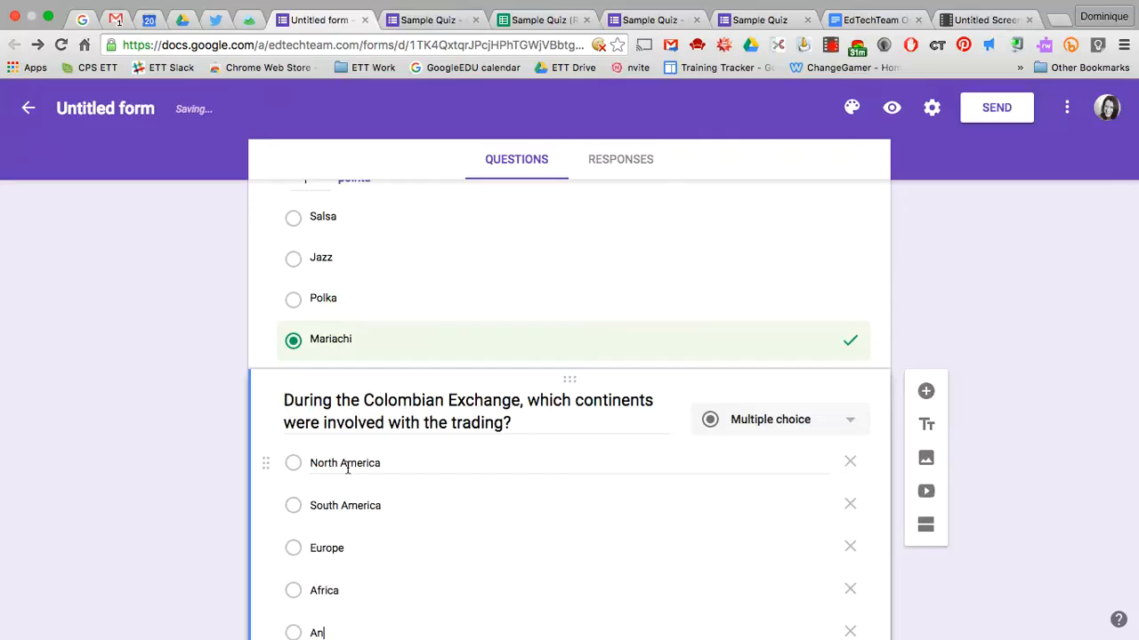
text(tartica)
key(Return)
text(Au)
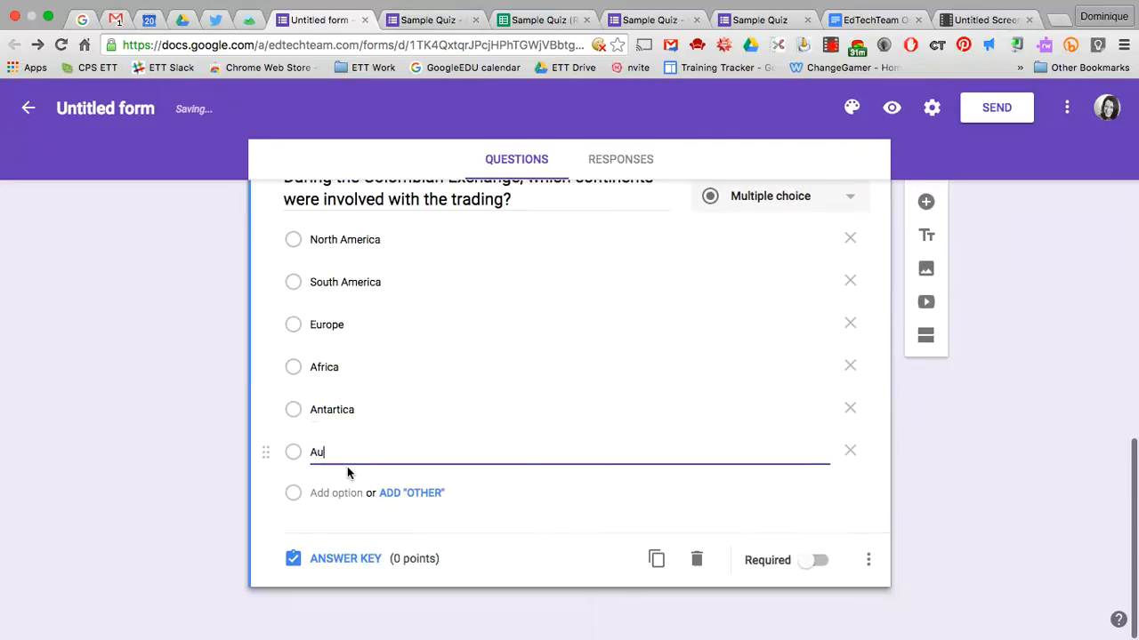
text(stralia)
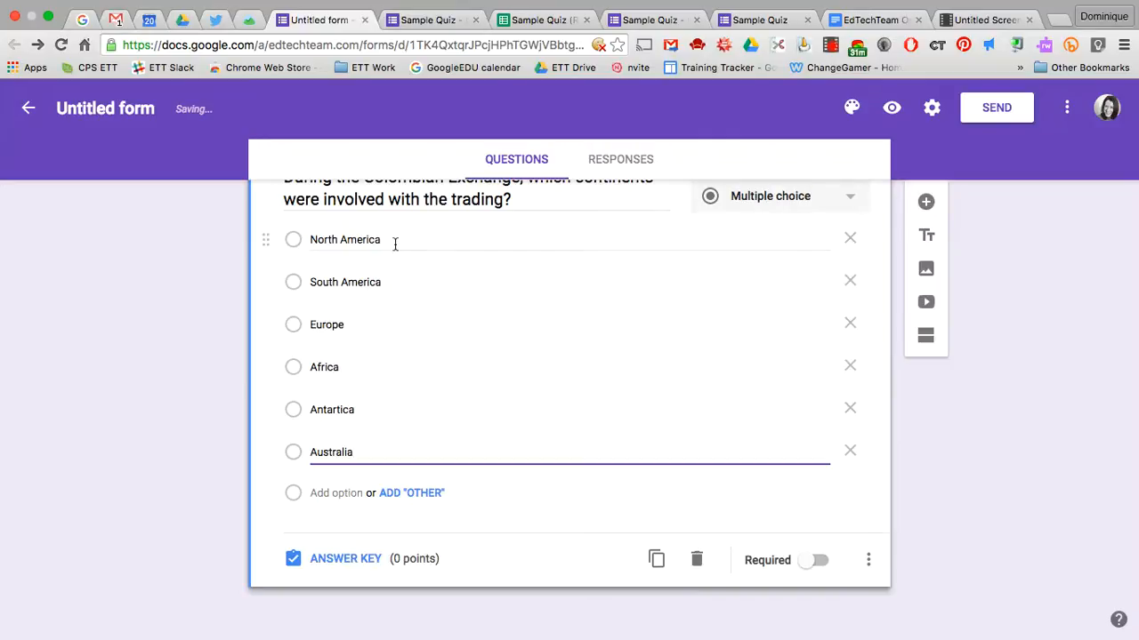
Make the question Checkboxes and mark North America, South America, Europe and Africa correct for 1 point
click(792, 199)
click(780, 228)
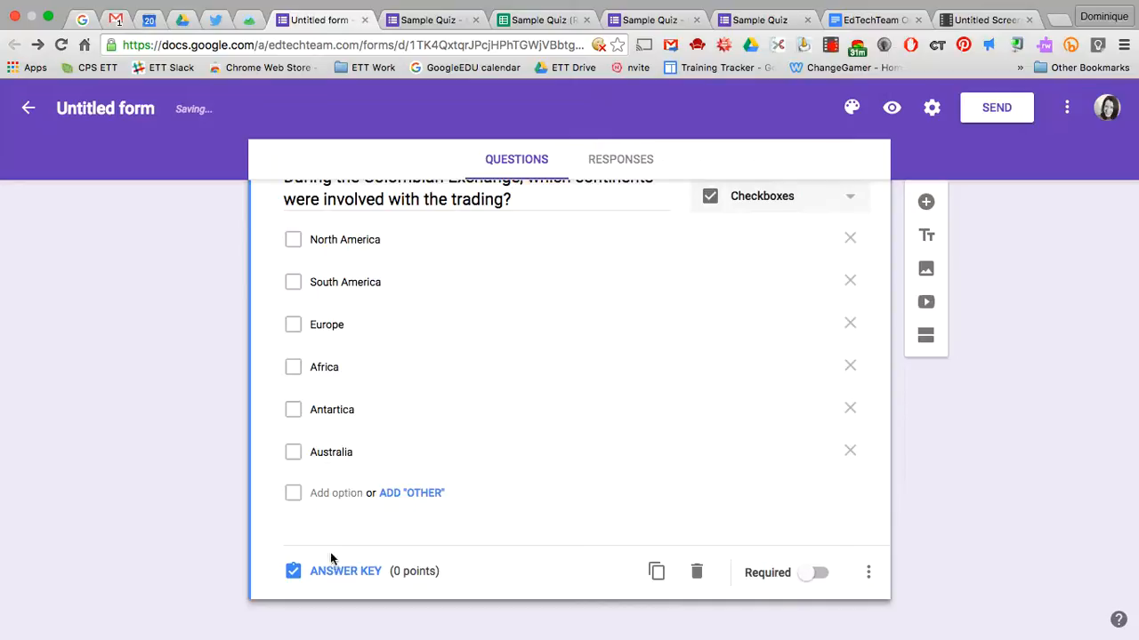
click(355, 573)
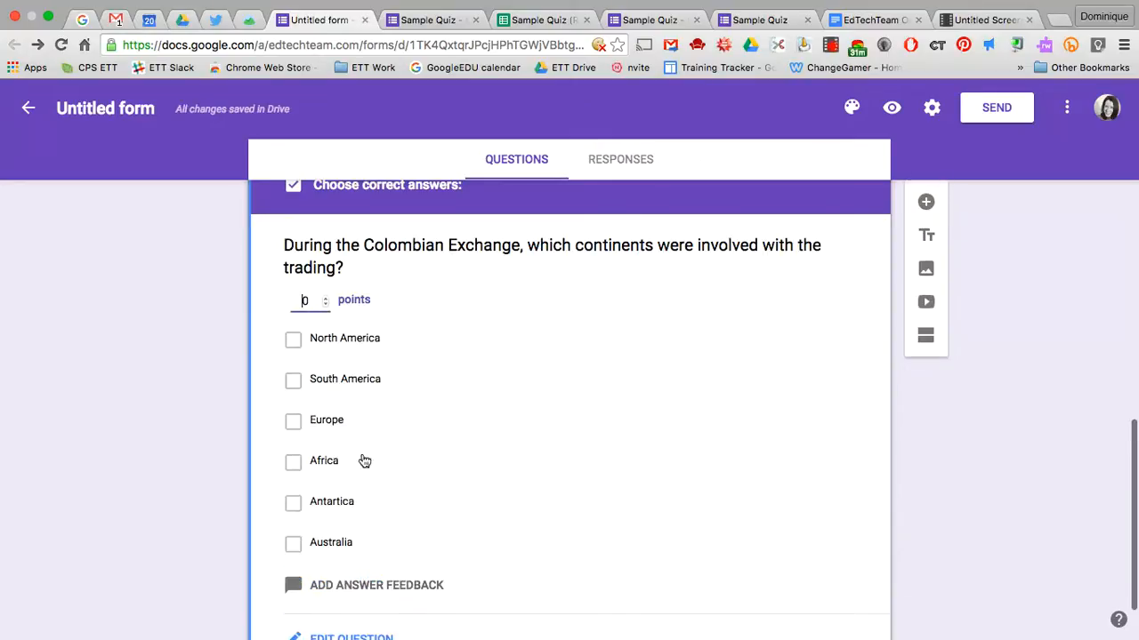
click(294, 341)
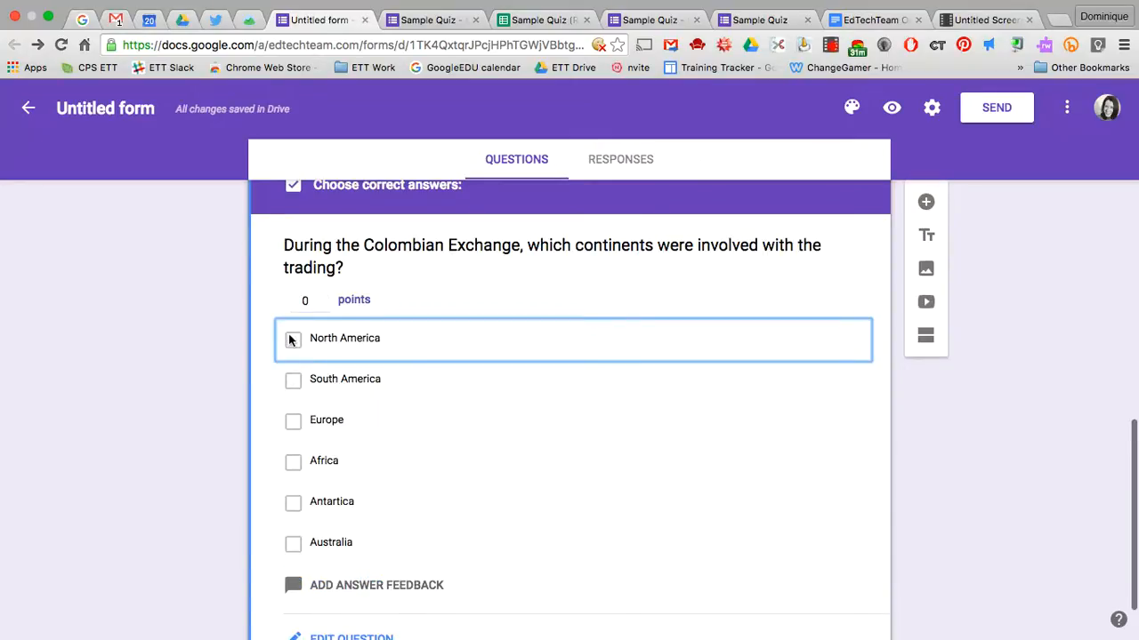
click(368, 357)
click(370, 376)
click(375, 418)
click(370, 458)
click(305, 300)
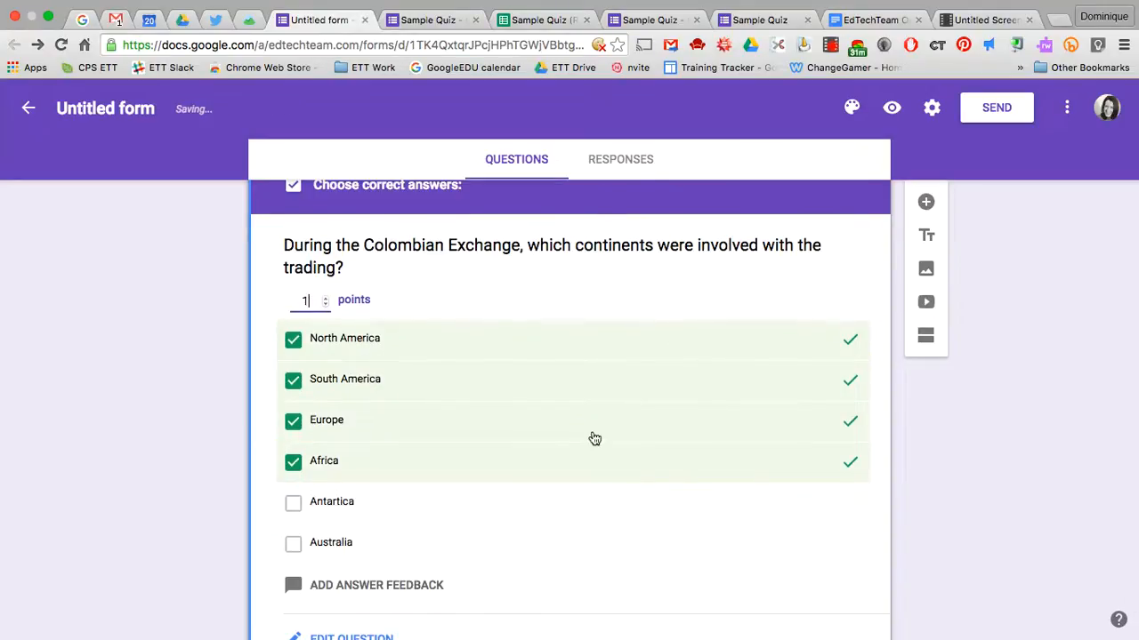
scroll(592, 437, down, 2)
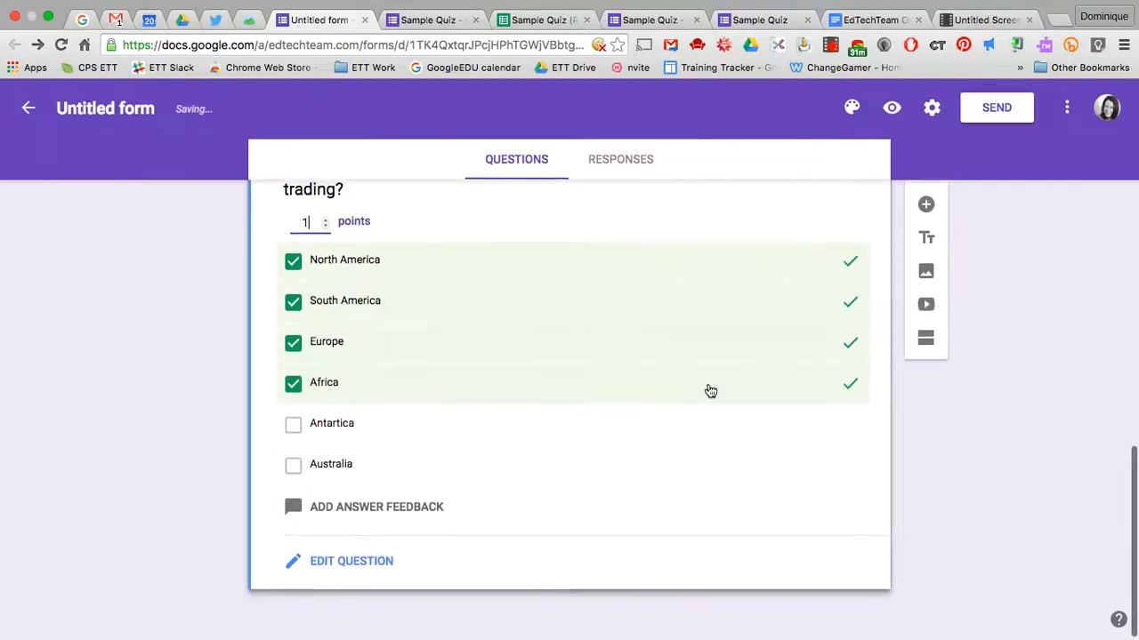
scroll(709, 389, up, 15)
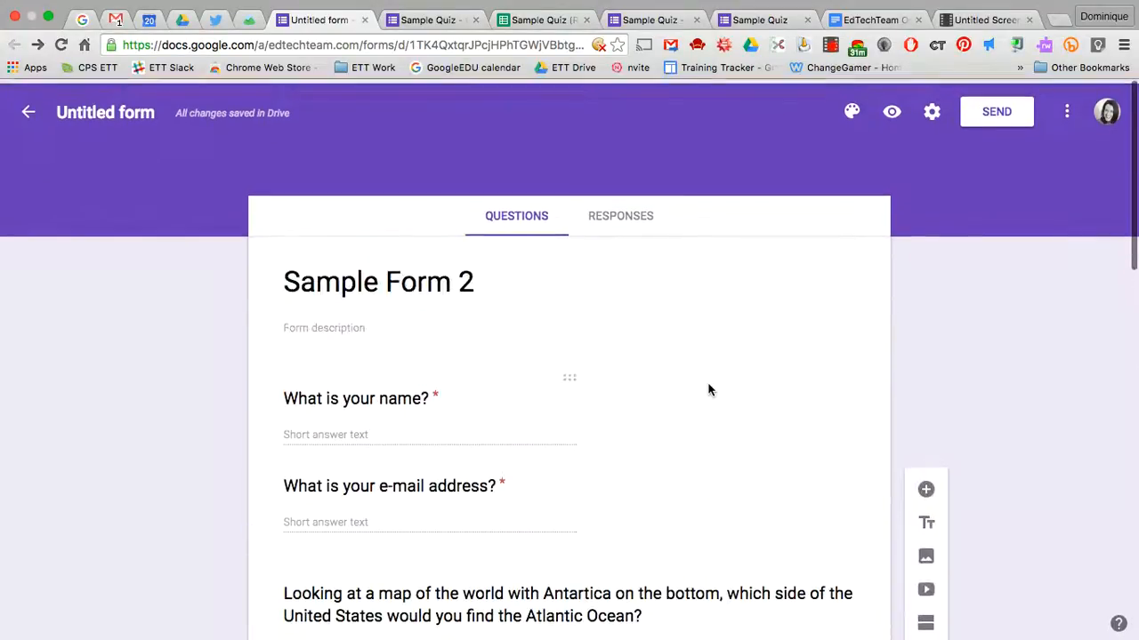
Preview the quiz and look through the respondent view
click(890, 108)
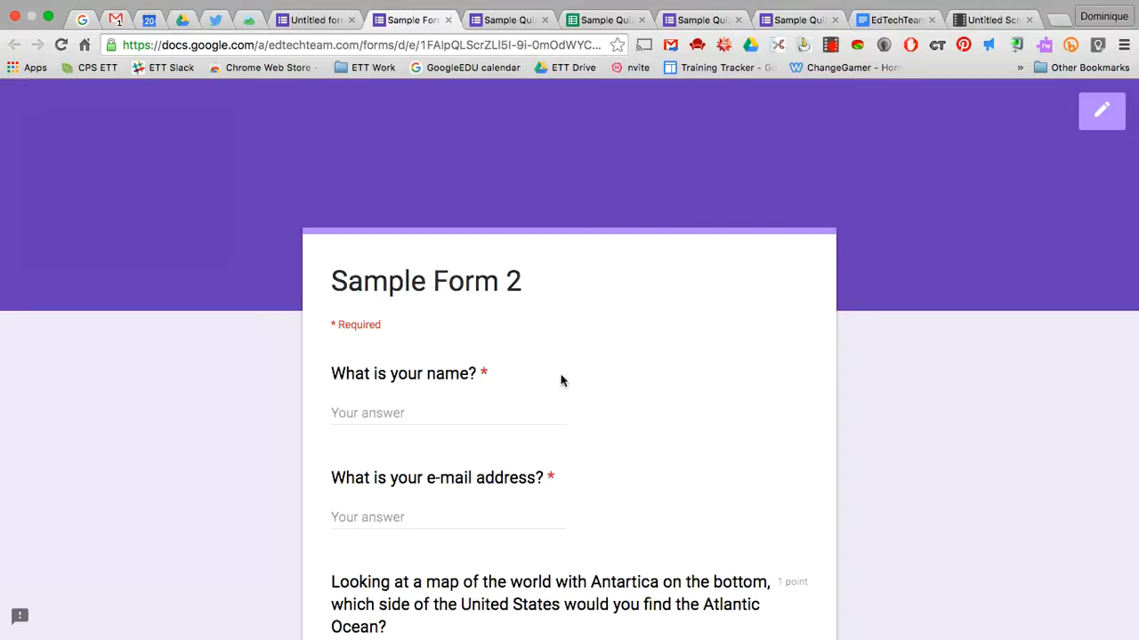
scroll(561, 381, down, 4)
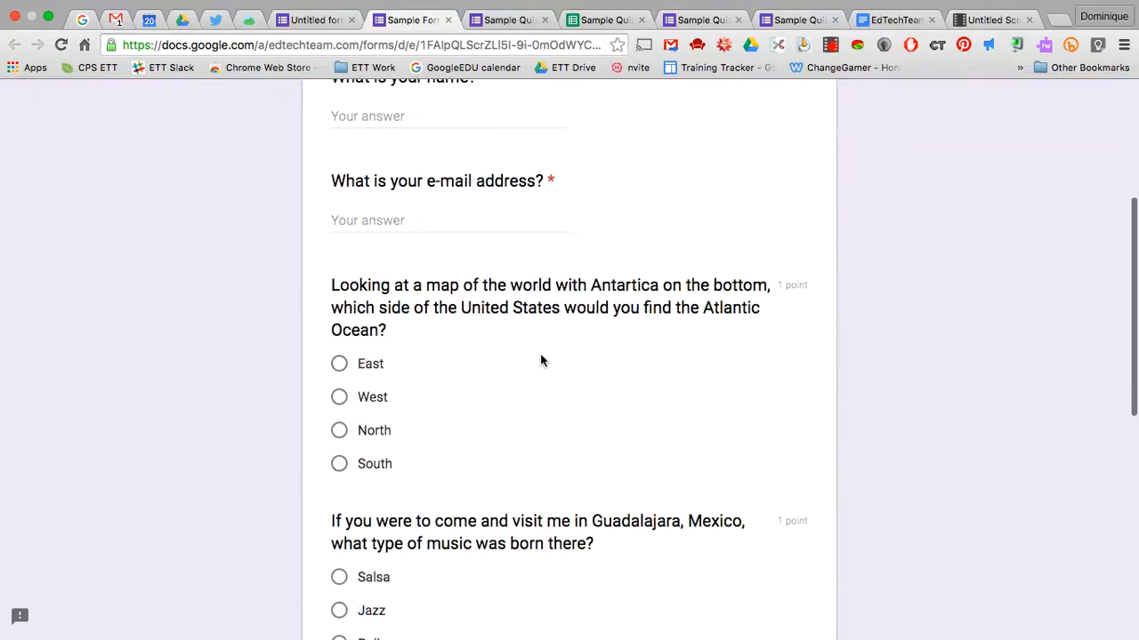
scroll(540, 360, down, 2)
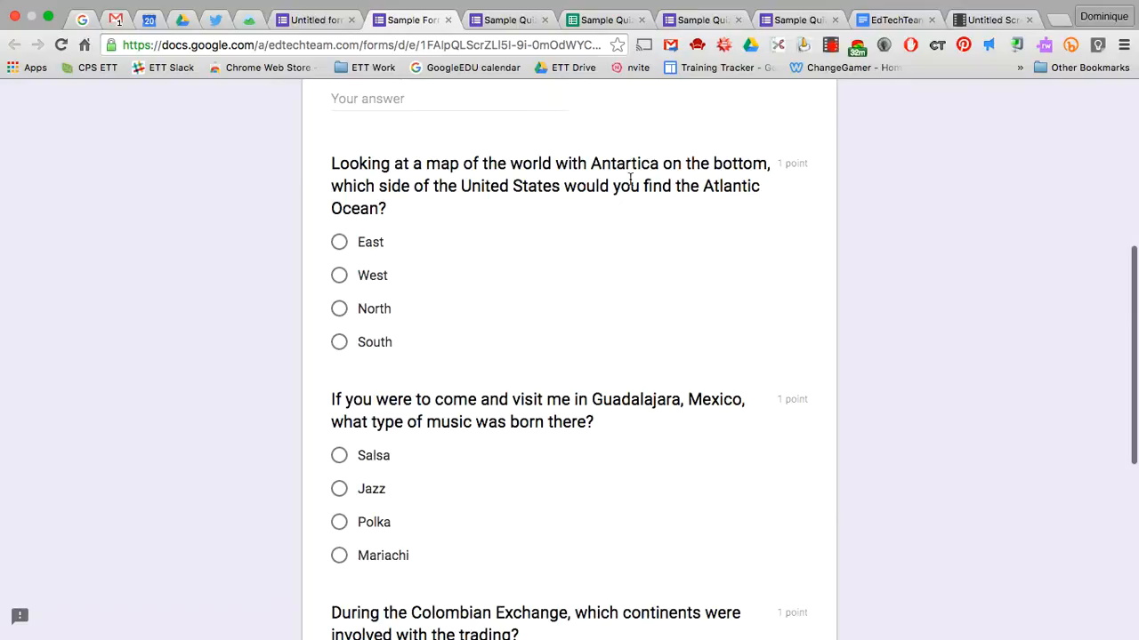
scroll(638, 353, down, 5)
scroll(638, 353, up, 5)
scroll(638, 353, up, 5)
scroll(638, 353, down, 9)
scroll(638, 353, up, 10)
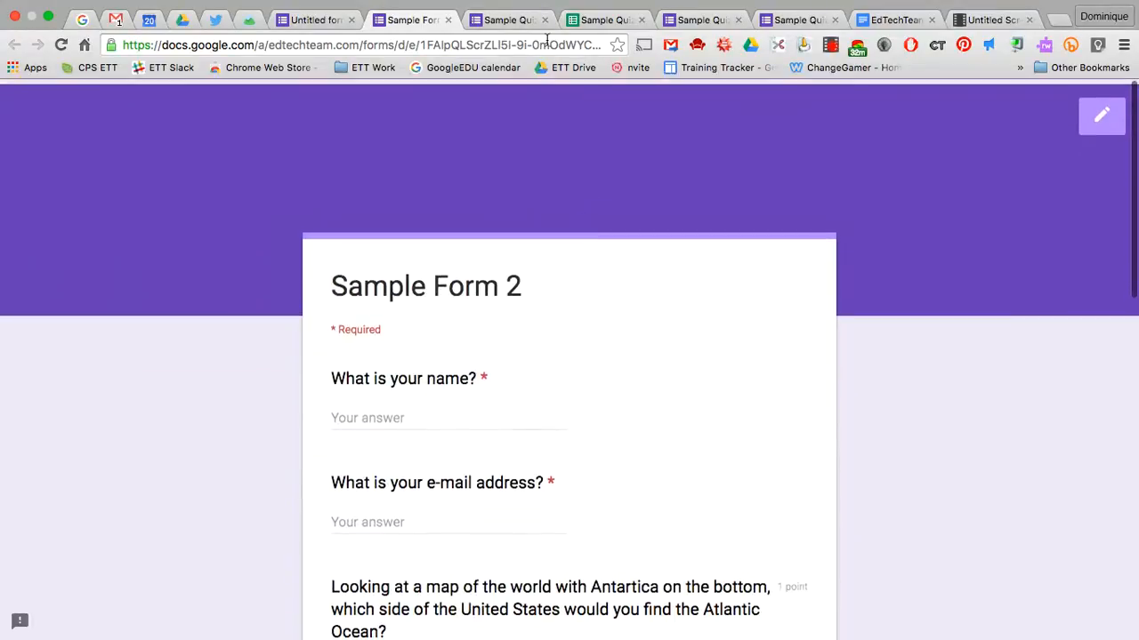
click(312, 20)
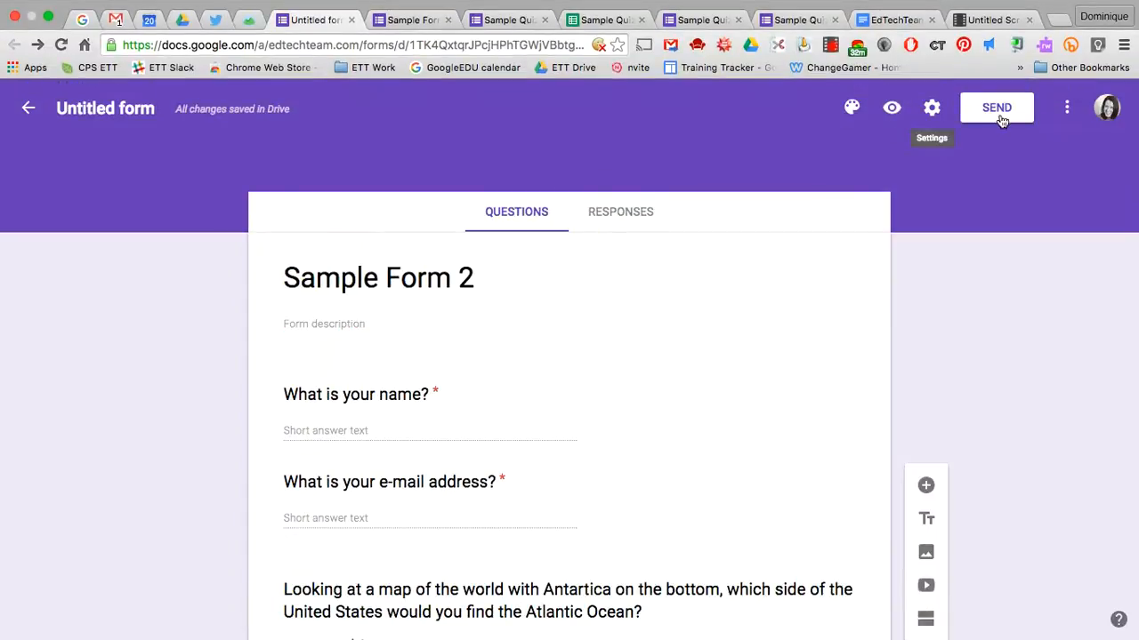
click(411, 20)
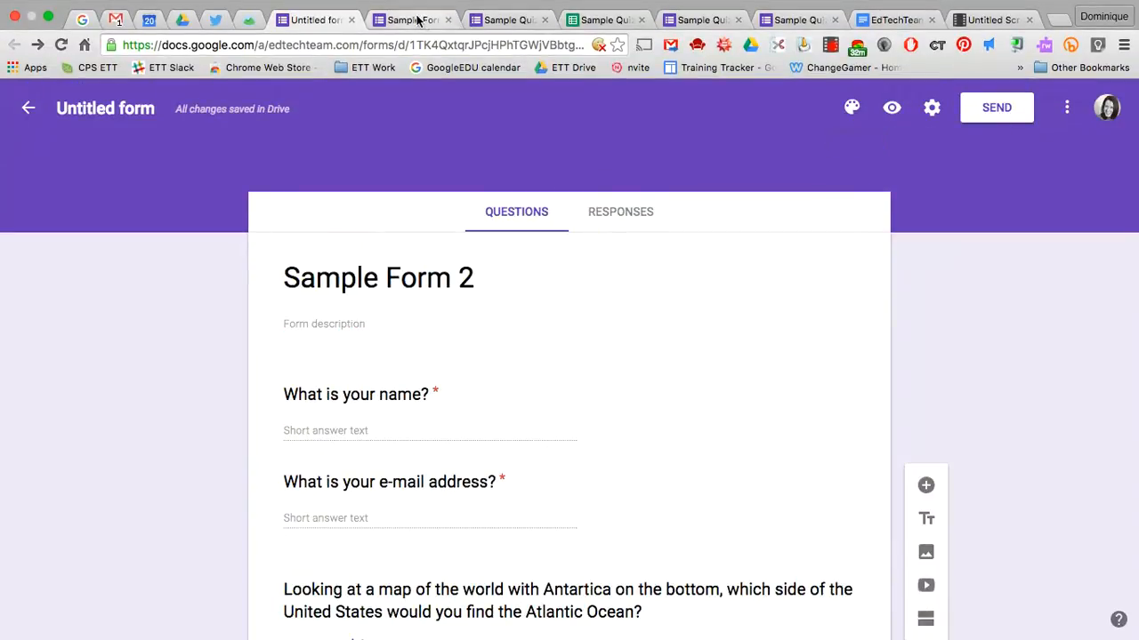
scroll(461, 374, down, 2)
Fill in the respondent's name and e-mail address
click(411, 260)
text(Dominique)
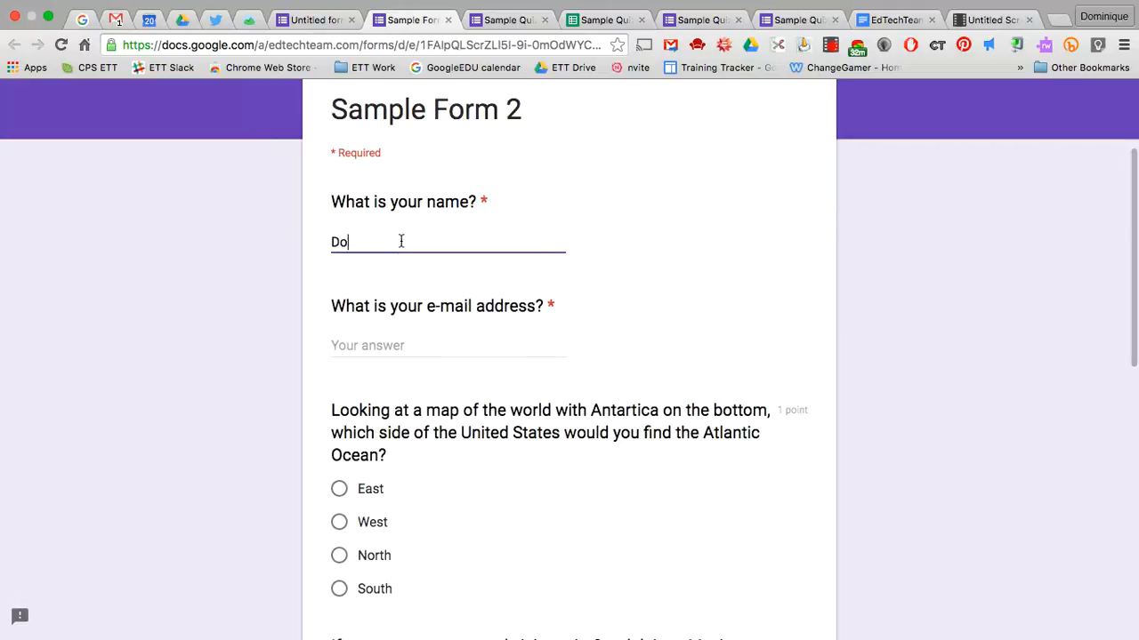
key(Tab)
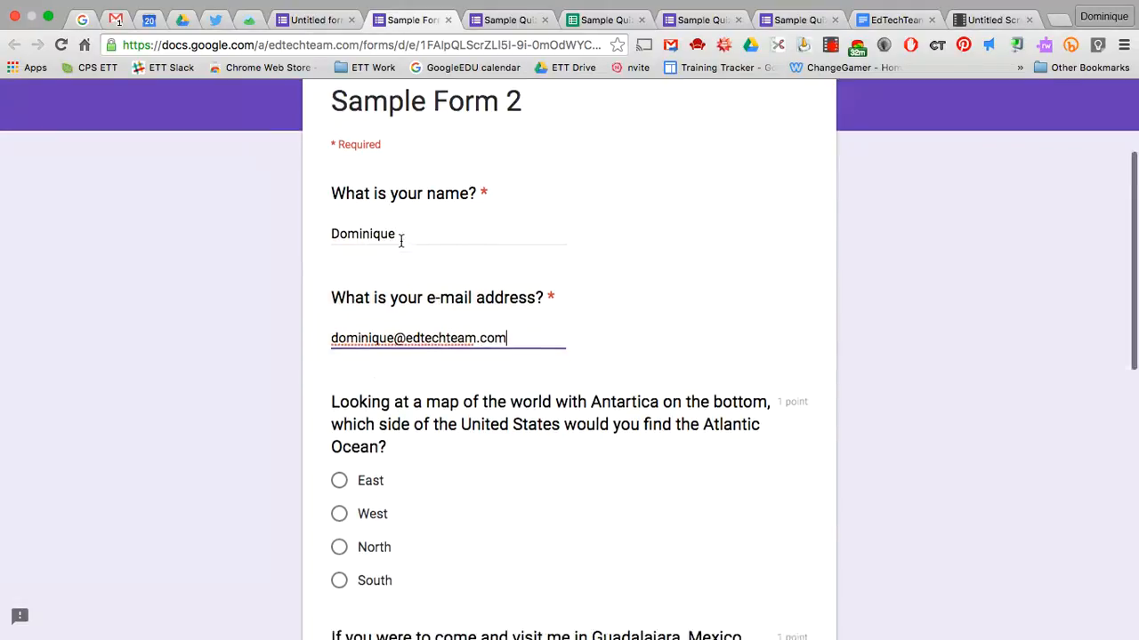
Answer West, Salsa, and North America, South America, Europe, Africa, then submit the response
scroll(399, 242, down, 3)
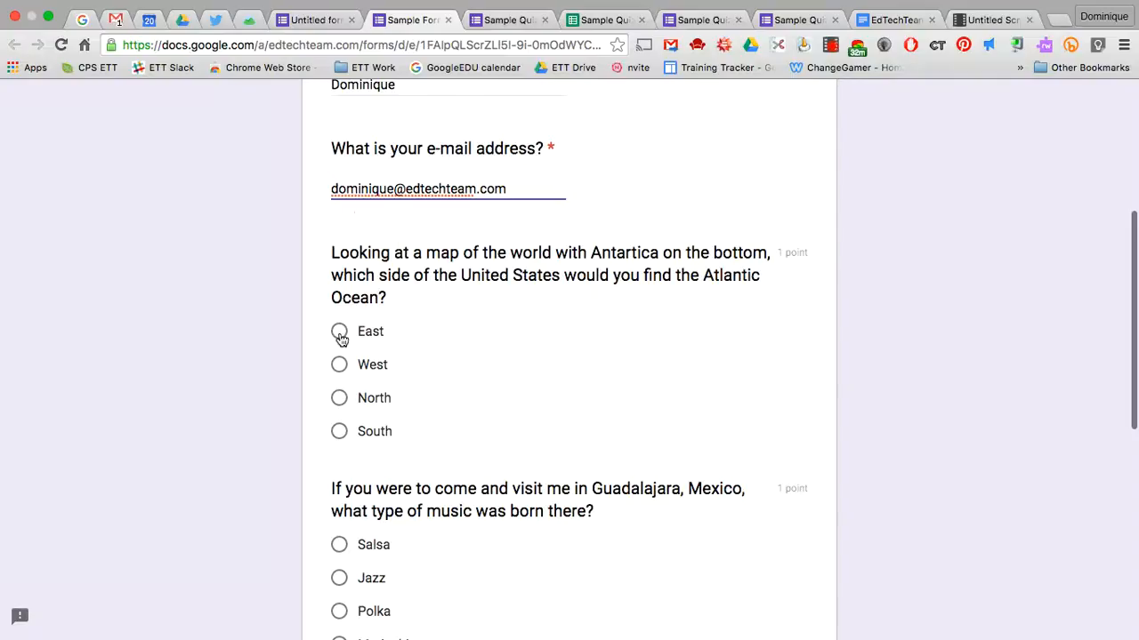
click(341, 366)
scroll(391, 405, down, 4)
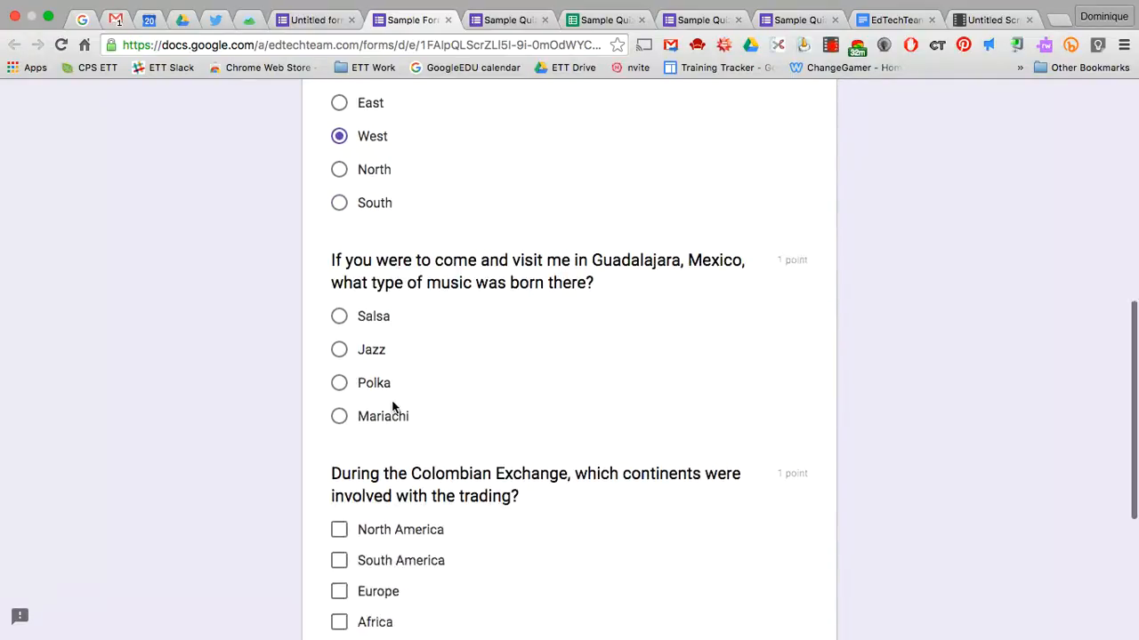
click(342, 312)
scroll(511, 430, down, 5)
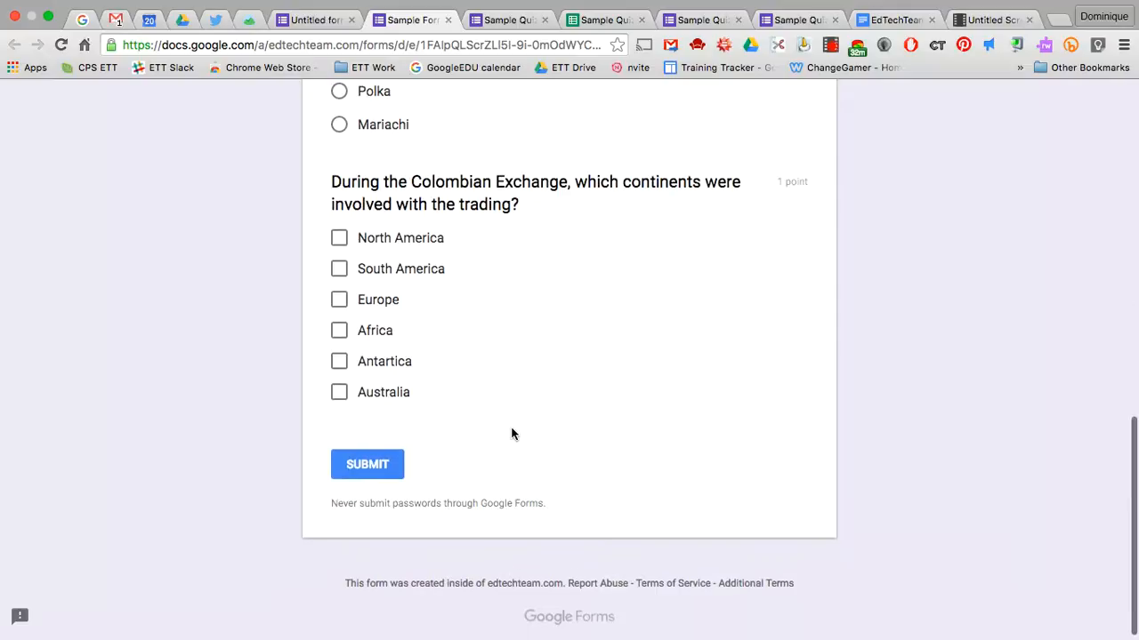
click(340, 240)
click(339, 271)
click(340, 302)
click(344, 336)
click(393, 470)
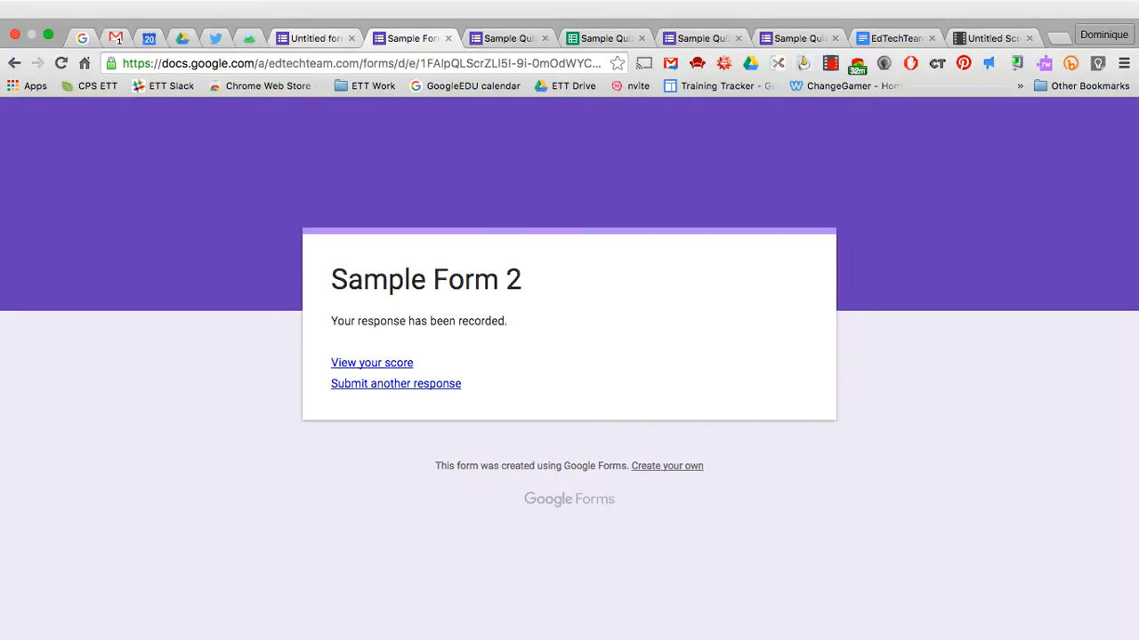
Rename the form from 'Sample Form 2' to 'Sample Quiz 2'
click(311, 39)
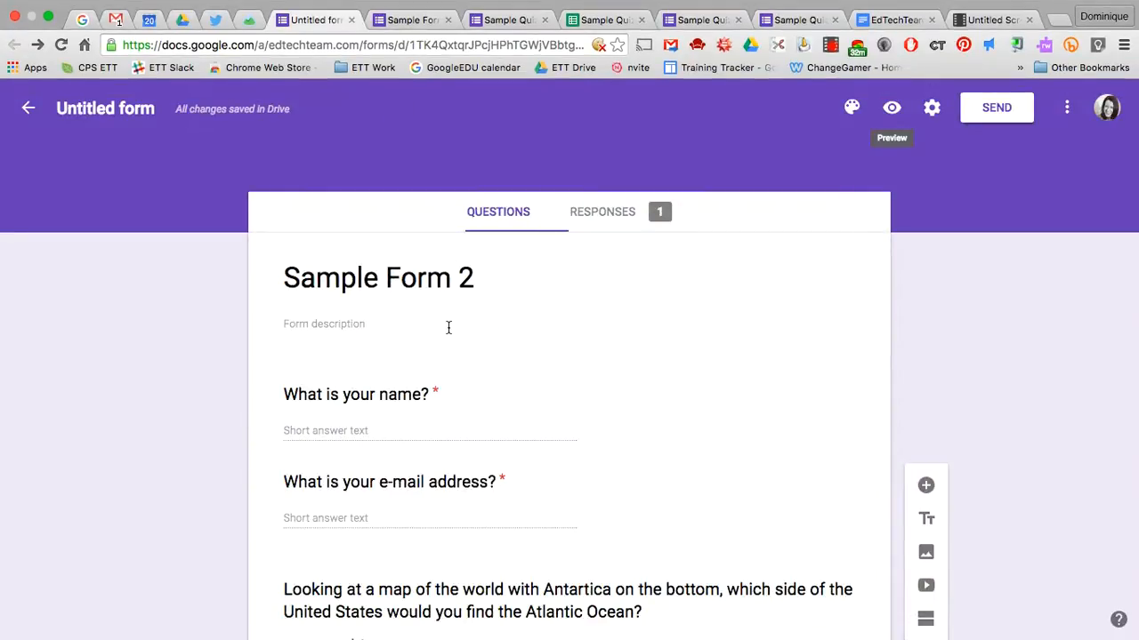
click(453, 271)
click(454, 275)
key(BackSpace)
key(BackSpace)
key(BackSpace)
key(BackSpace)
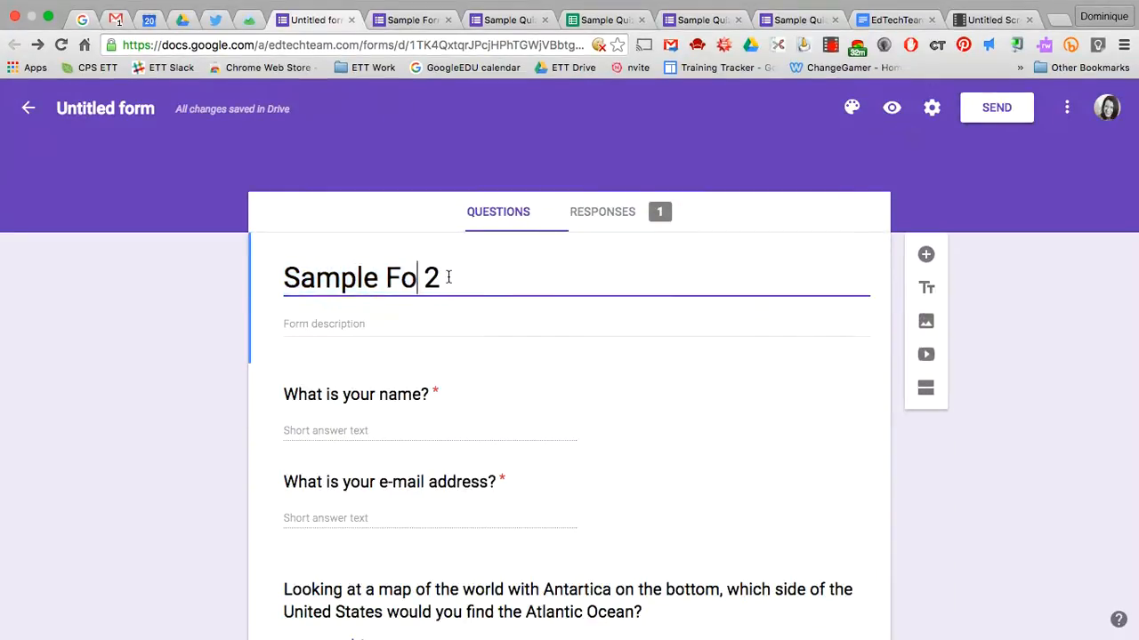
text(Quiz)
click(127, 122)
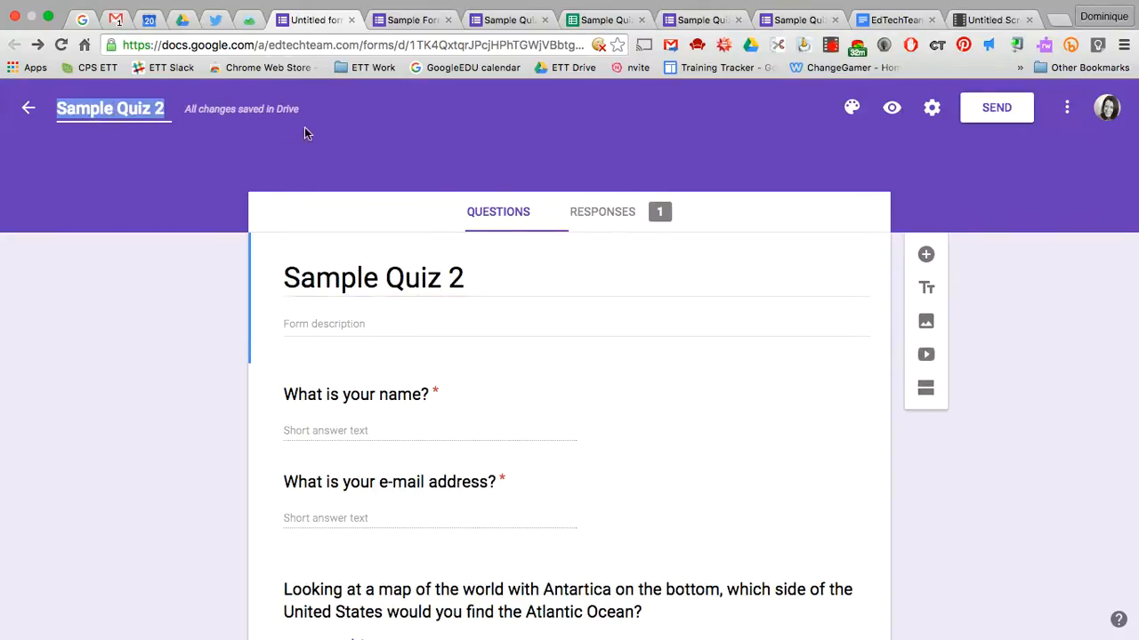
Review the response summary showing one response averaging 1 / 3 points
click(599, 220)
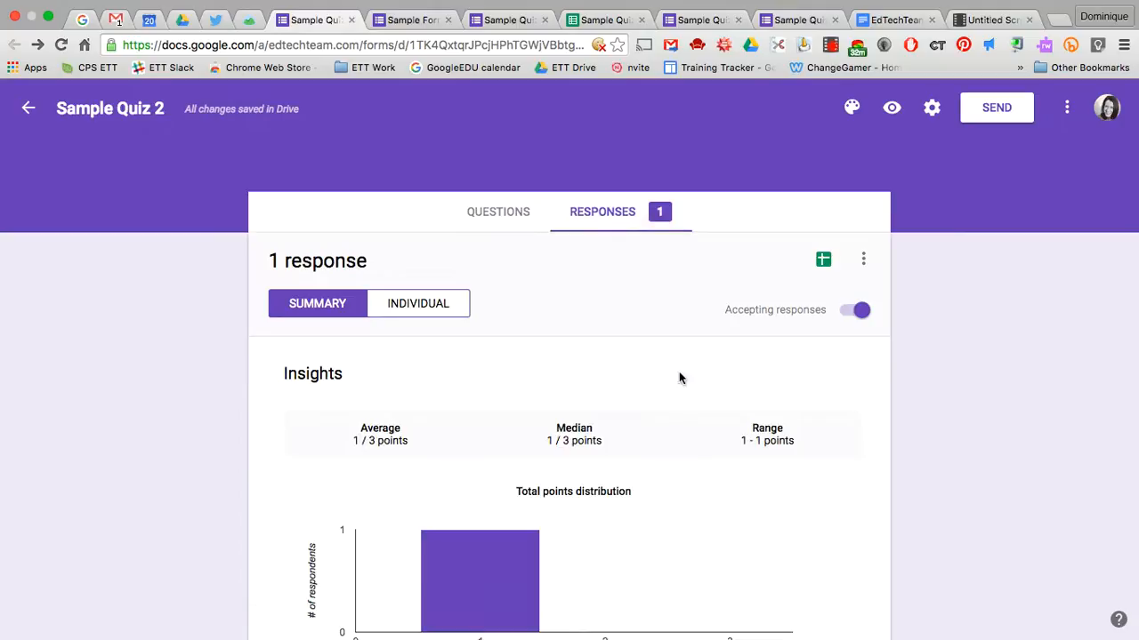
scroll(689, 521, down, 3)
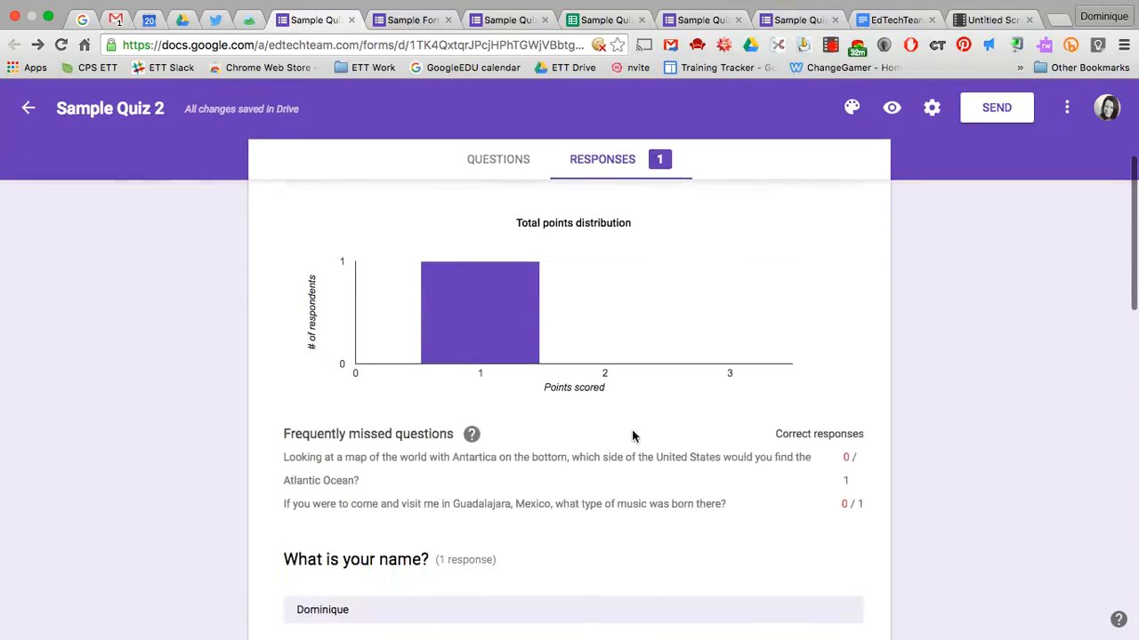
scroll(632, 436, down, 4)
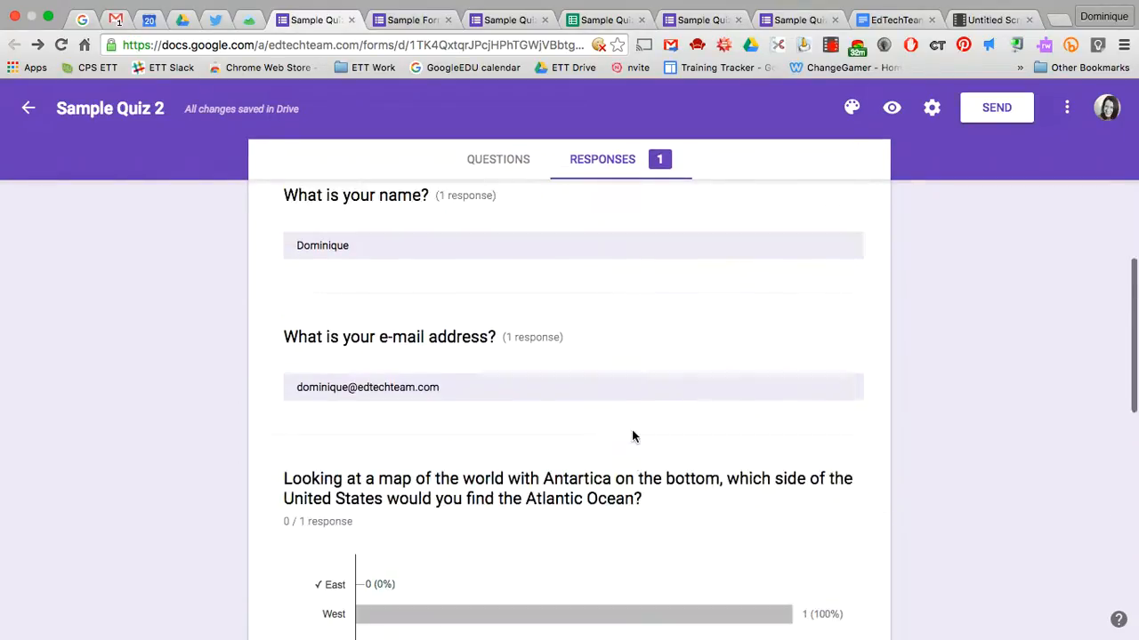
scroll(633, 435, down, 9)
scroll(632, 436, up, 16)
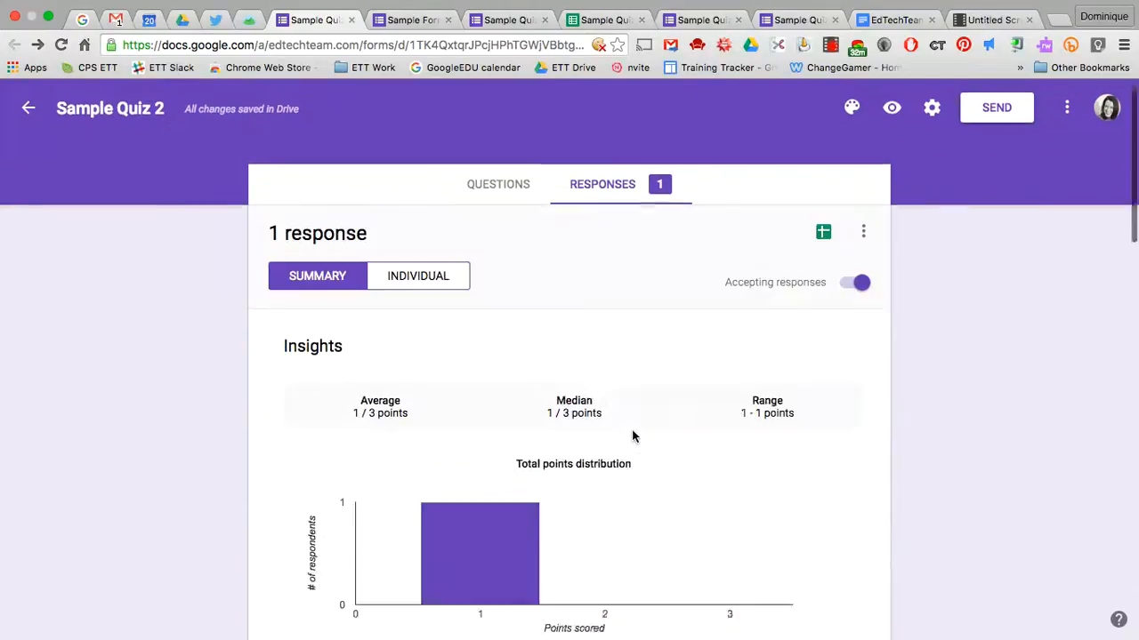
scroll(633, 436, up, 1)
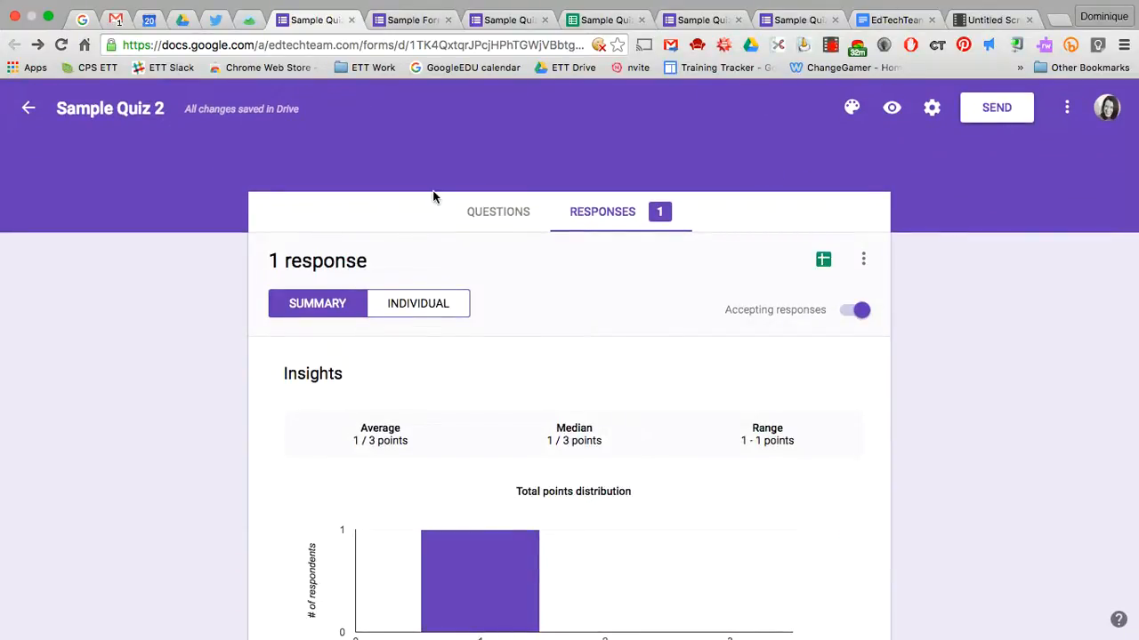